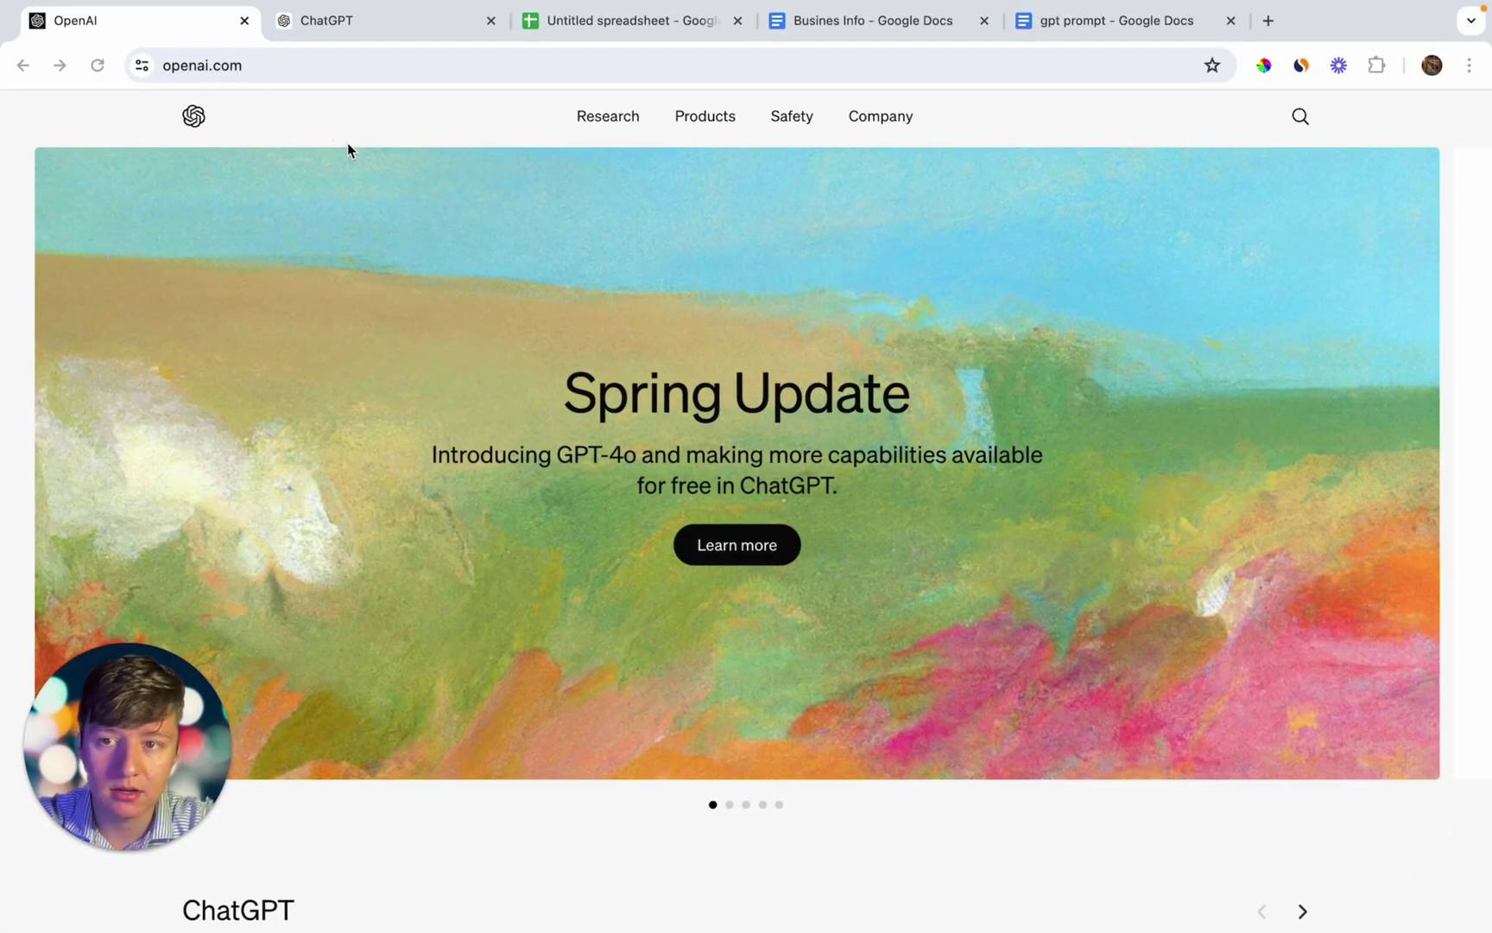
Open the ChatGPT pricing page and view the Free ($0) and Plus ($20/month) plan cards
scroll(553, 533, "down", 4)
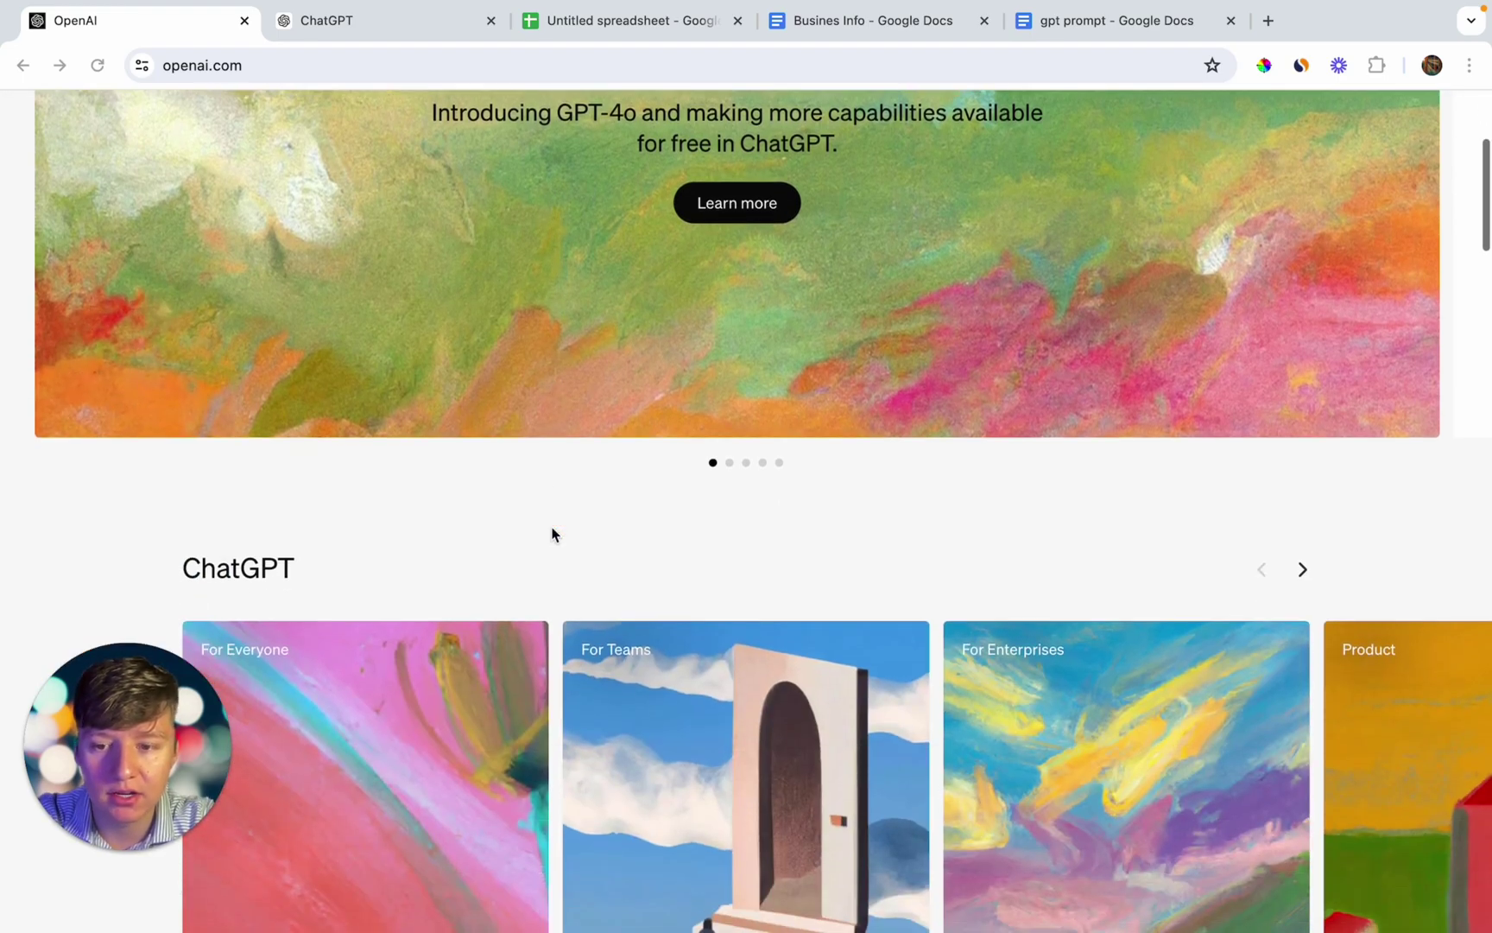
scroll(552, 532, "up", 4)
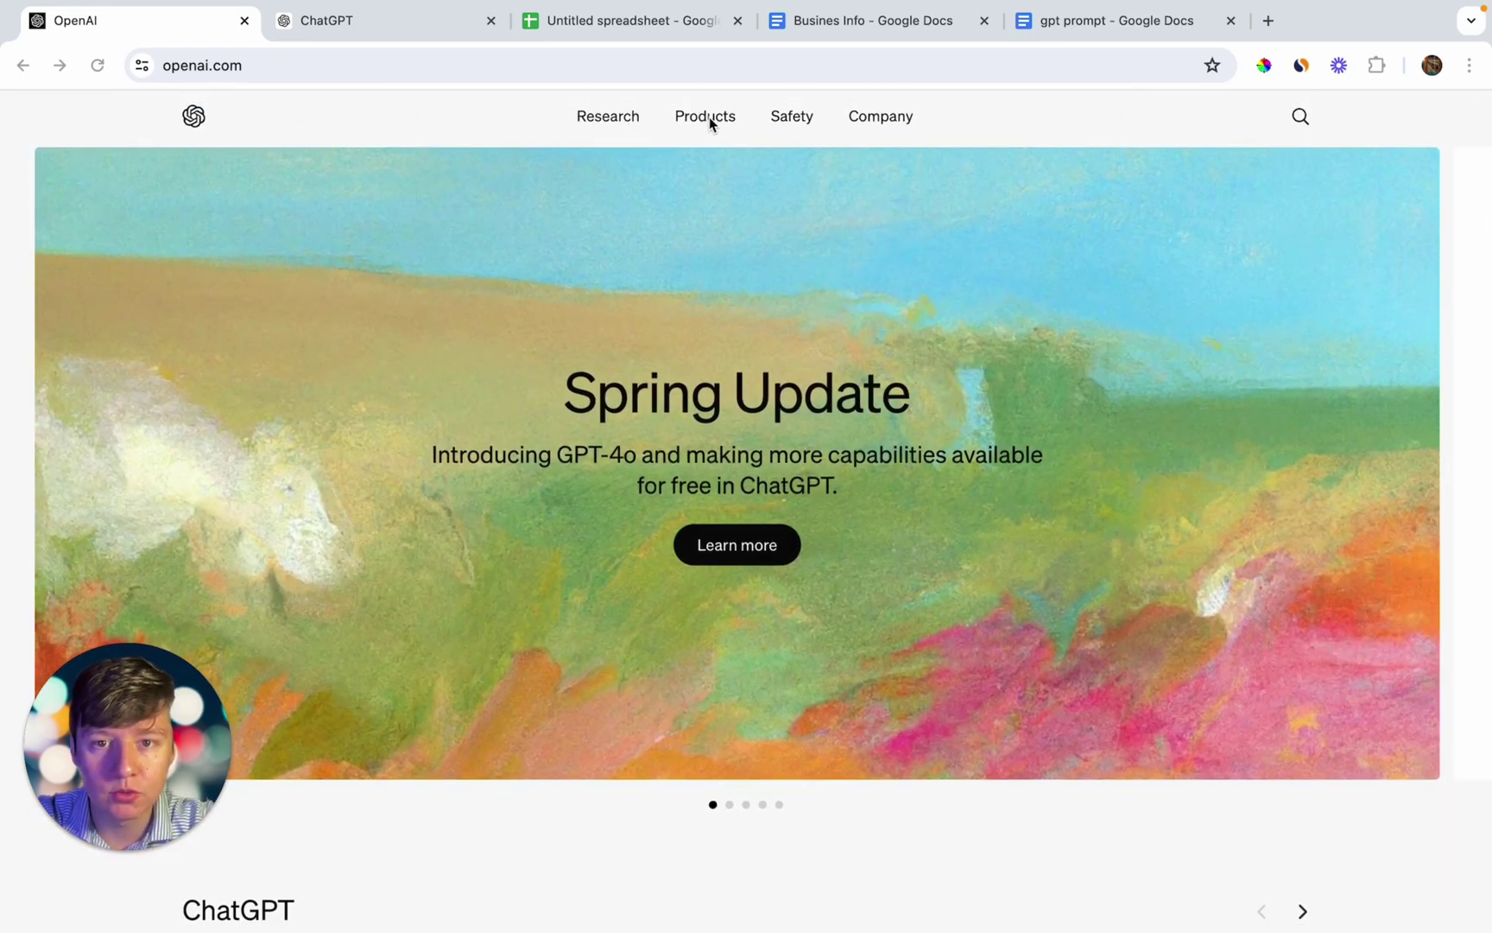
left_click(709, 119)
left_click(209, 363)
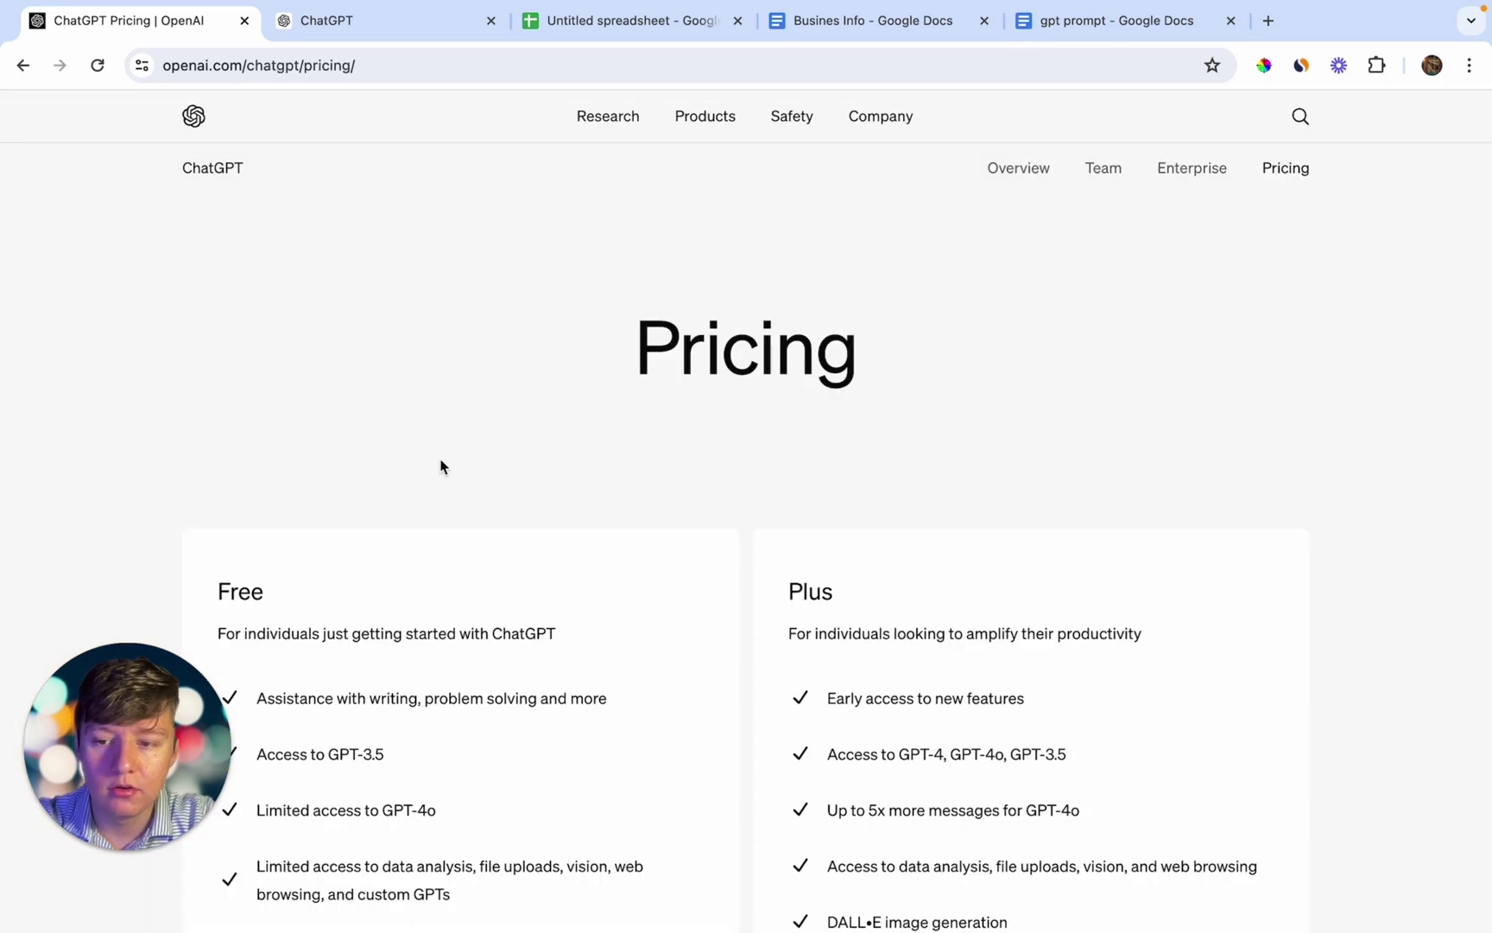
scroll(445, 466, "down", 4)
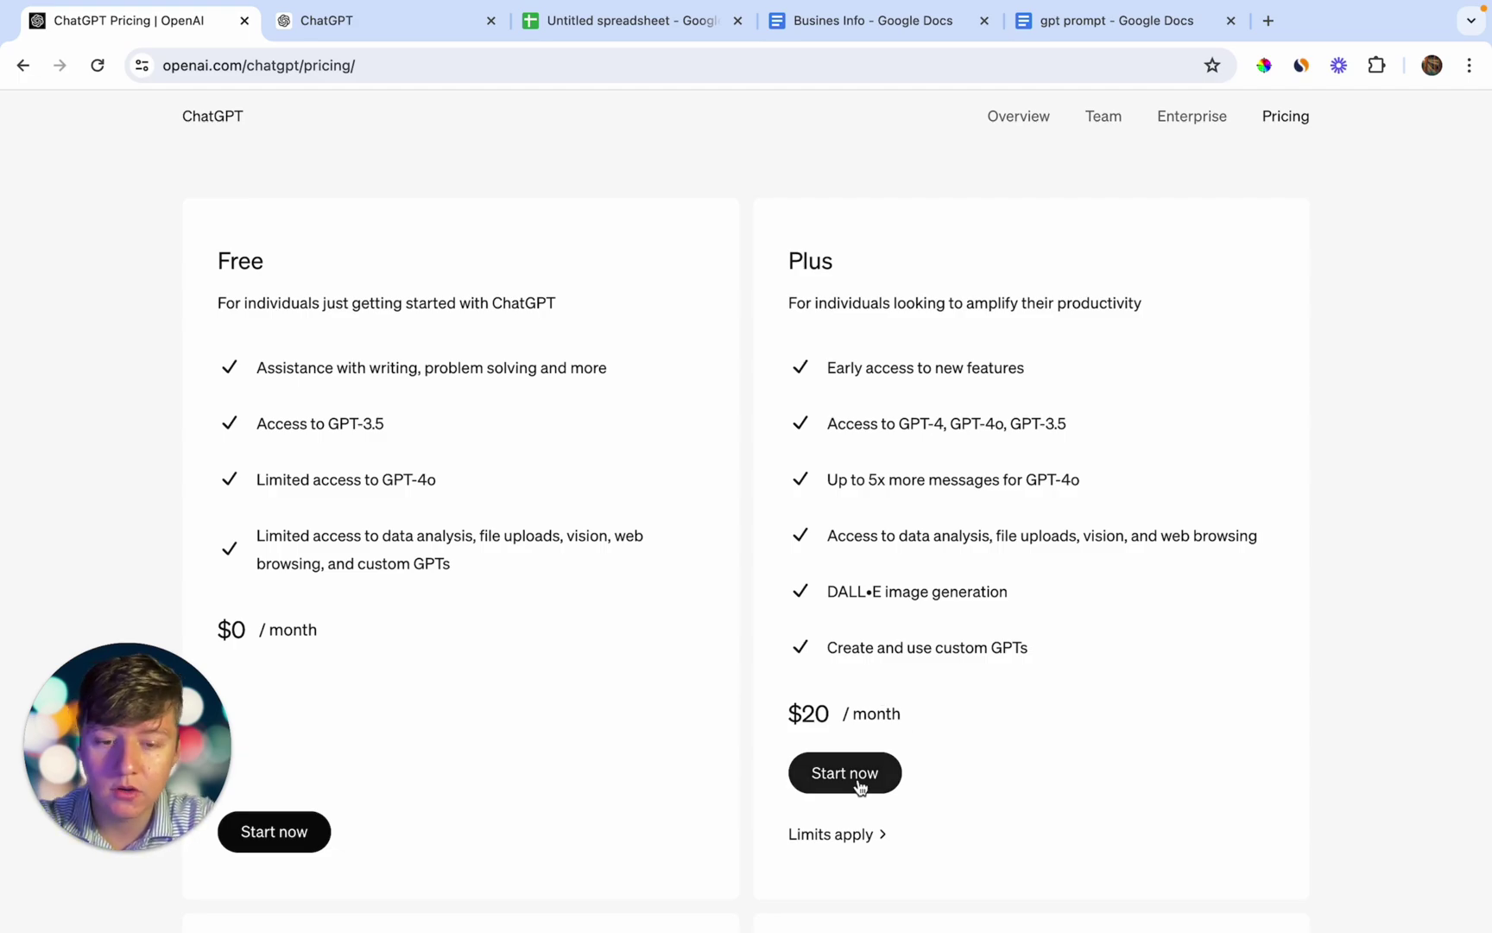
left_click(1268, 20)
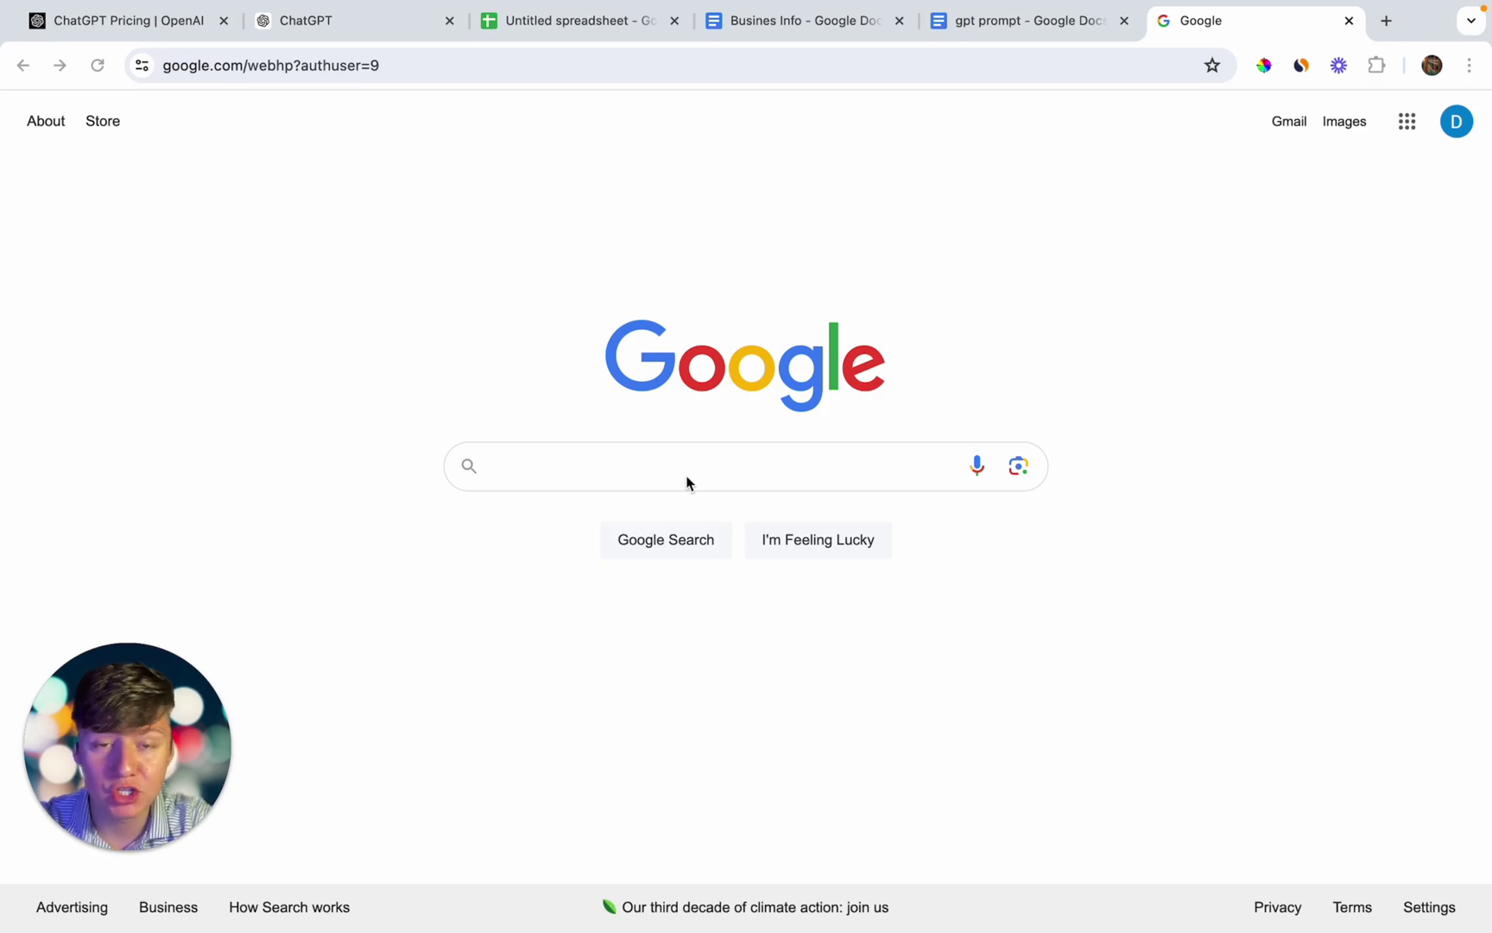
left_click(575, 478)
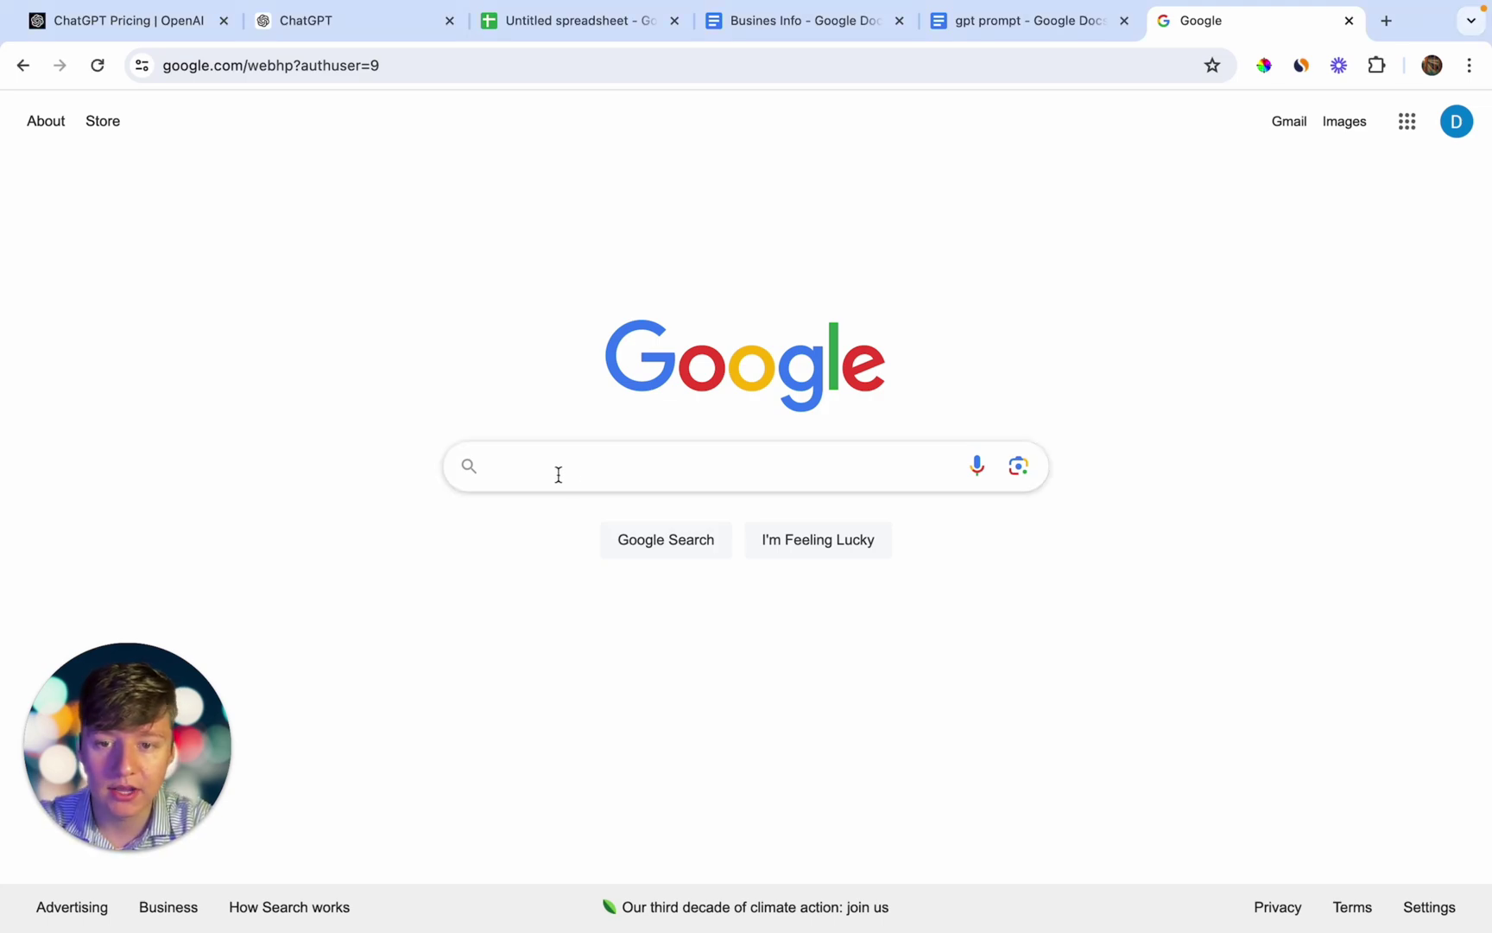
type("roofing")
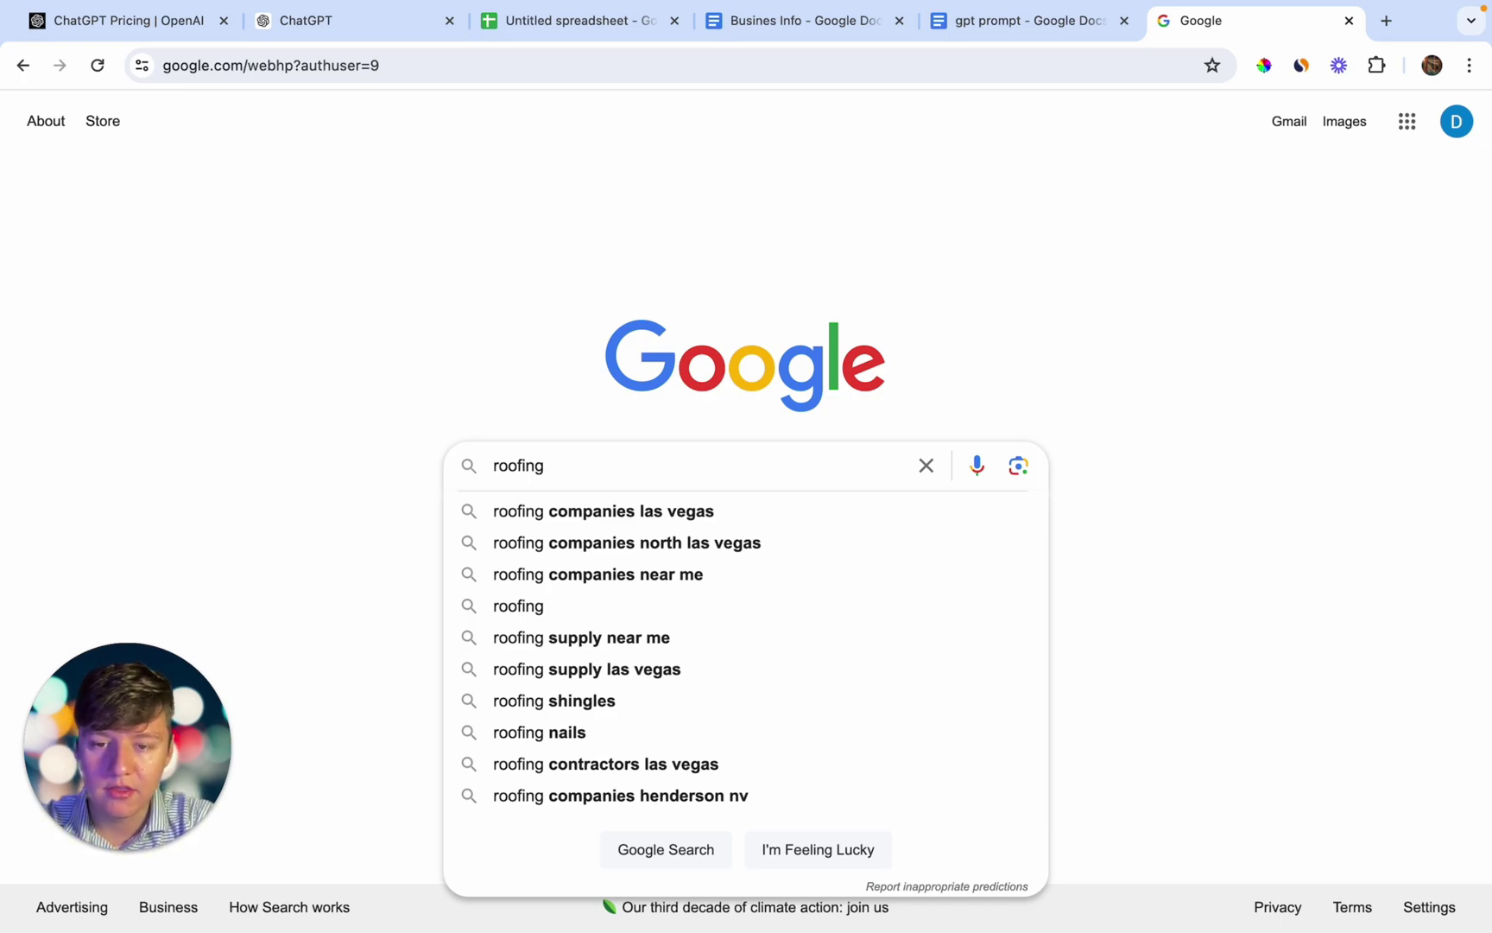
type("\"")
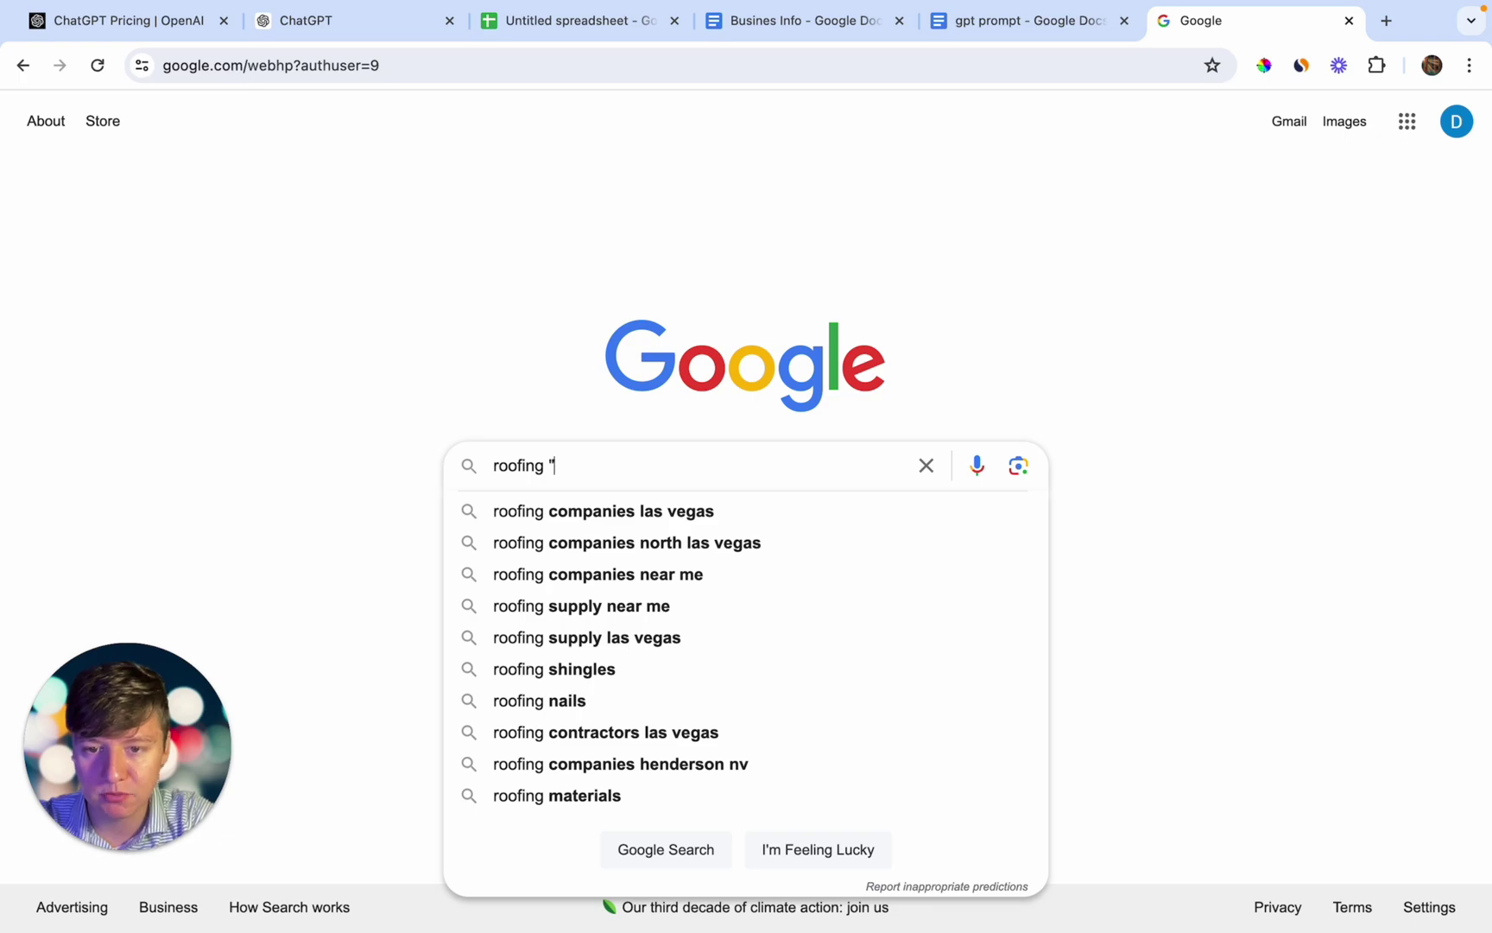
type("@gmai")
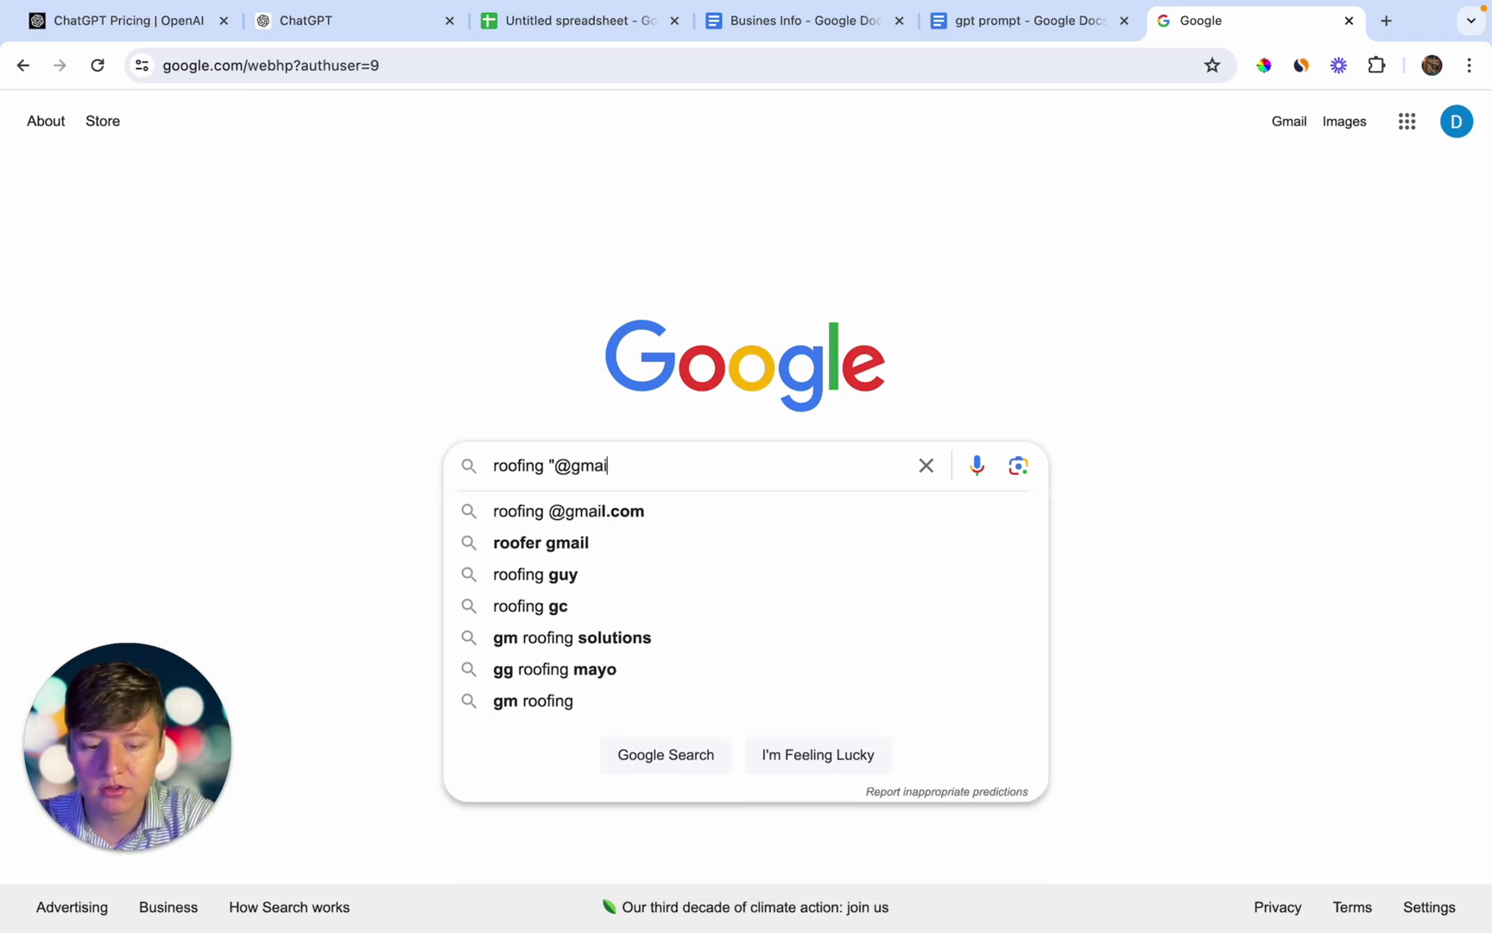
type("l.com\"")
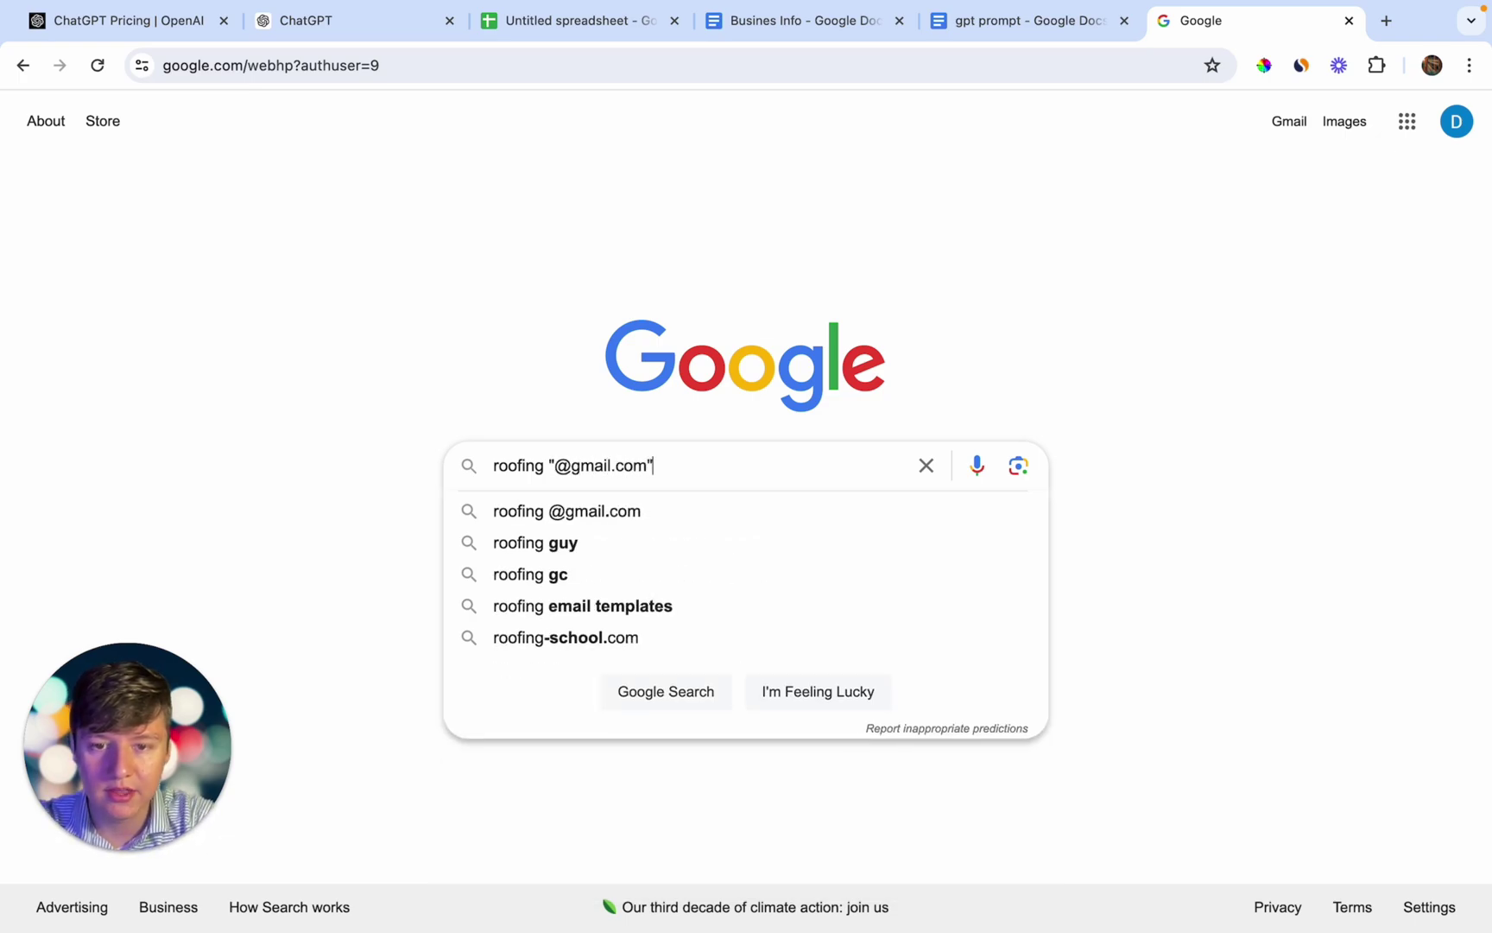
key("Return")
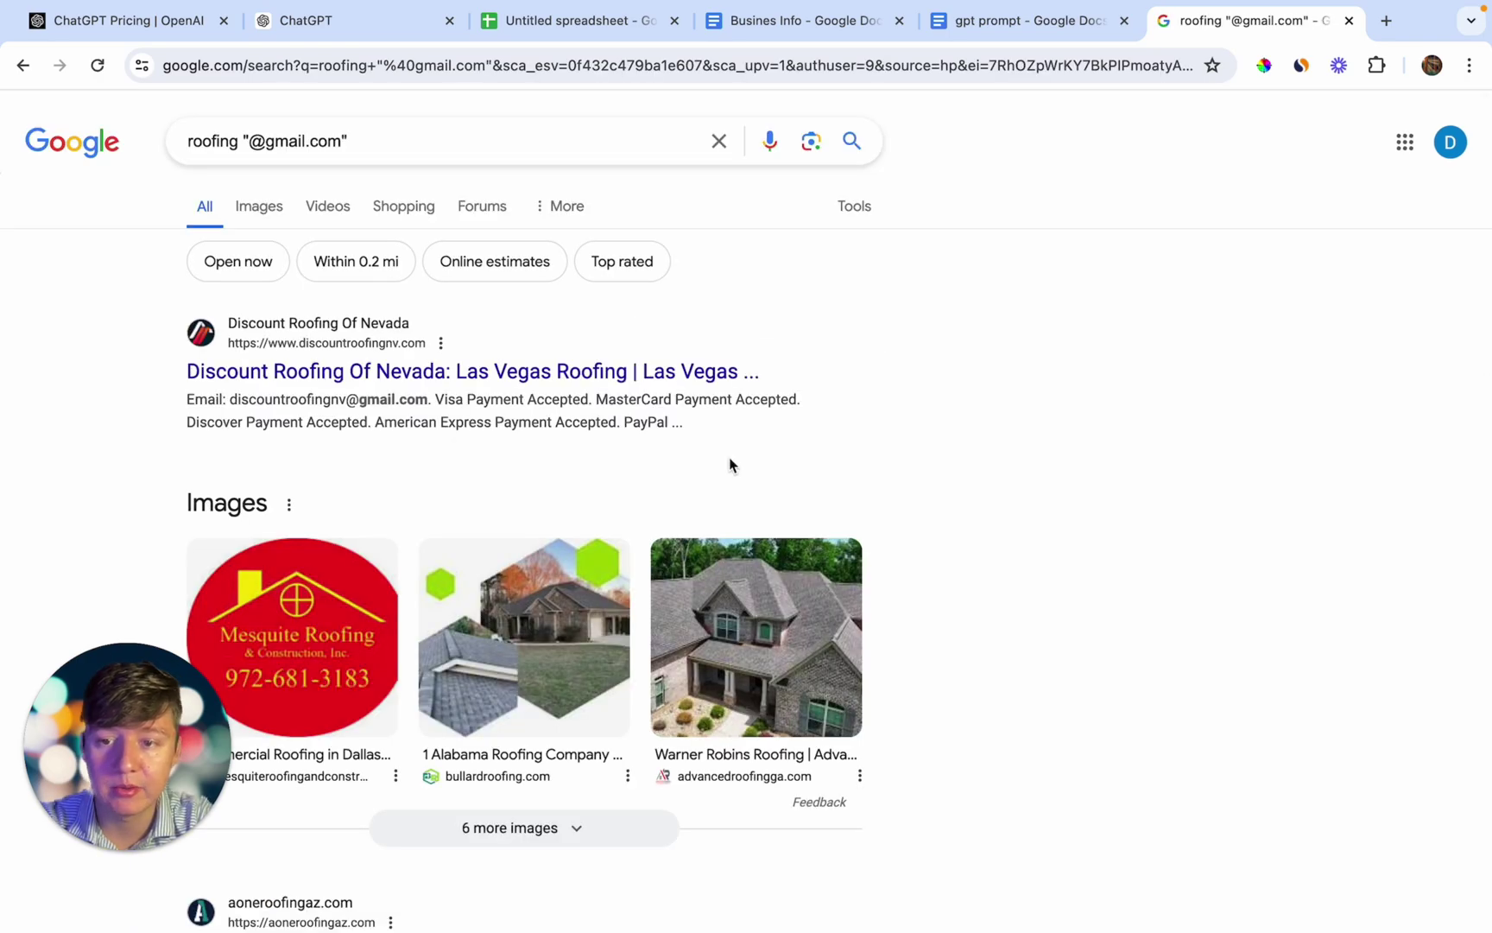
Browse the roofing results and select all text on the results page
scroll(730, 465, "down", 9)
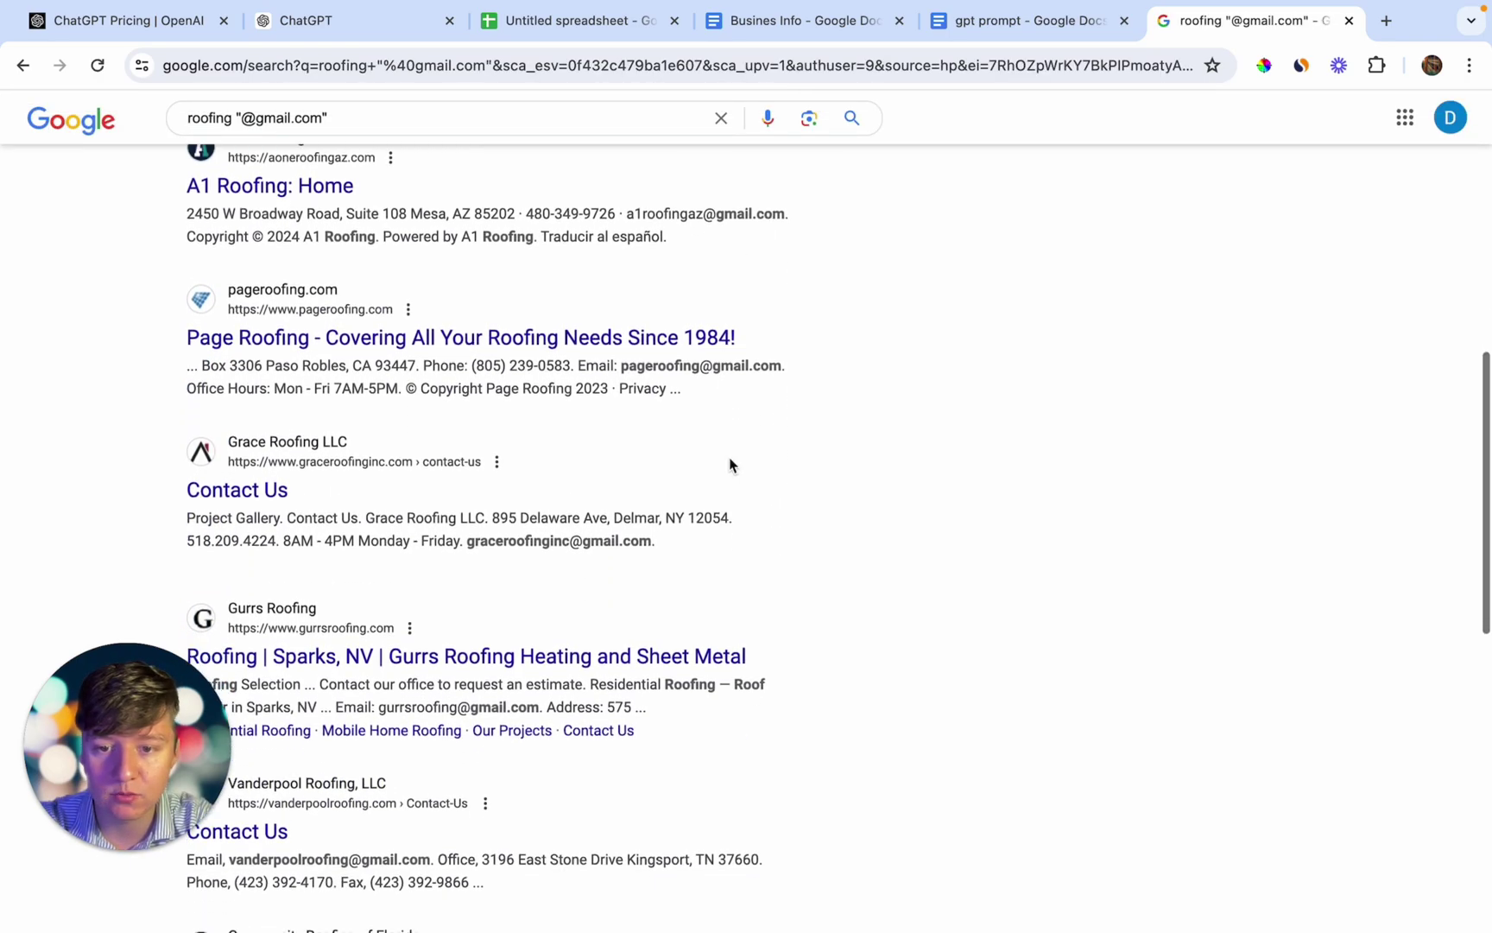
scroll(729, 464, "down", 10)
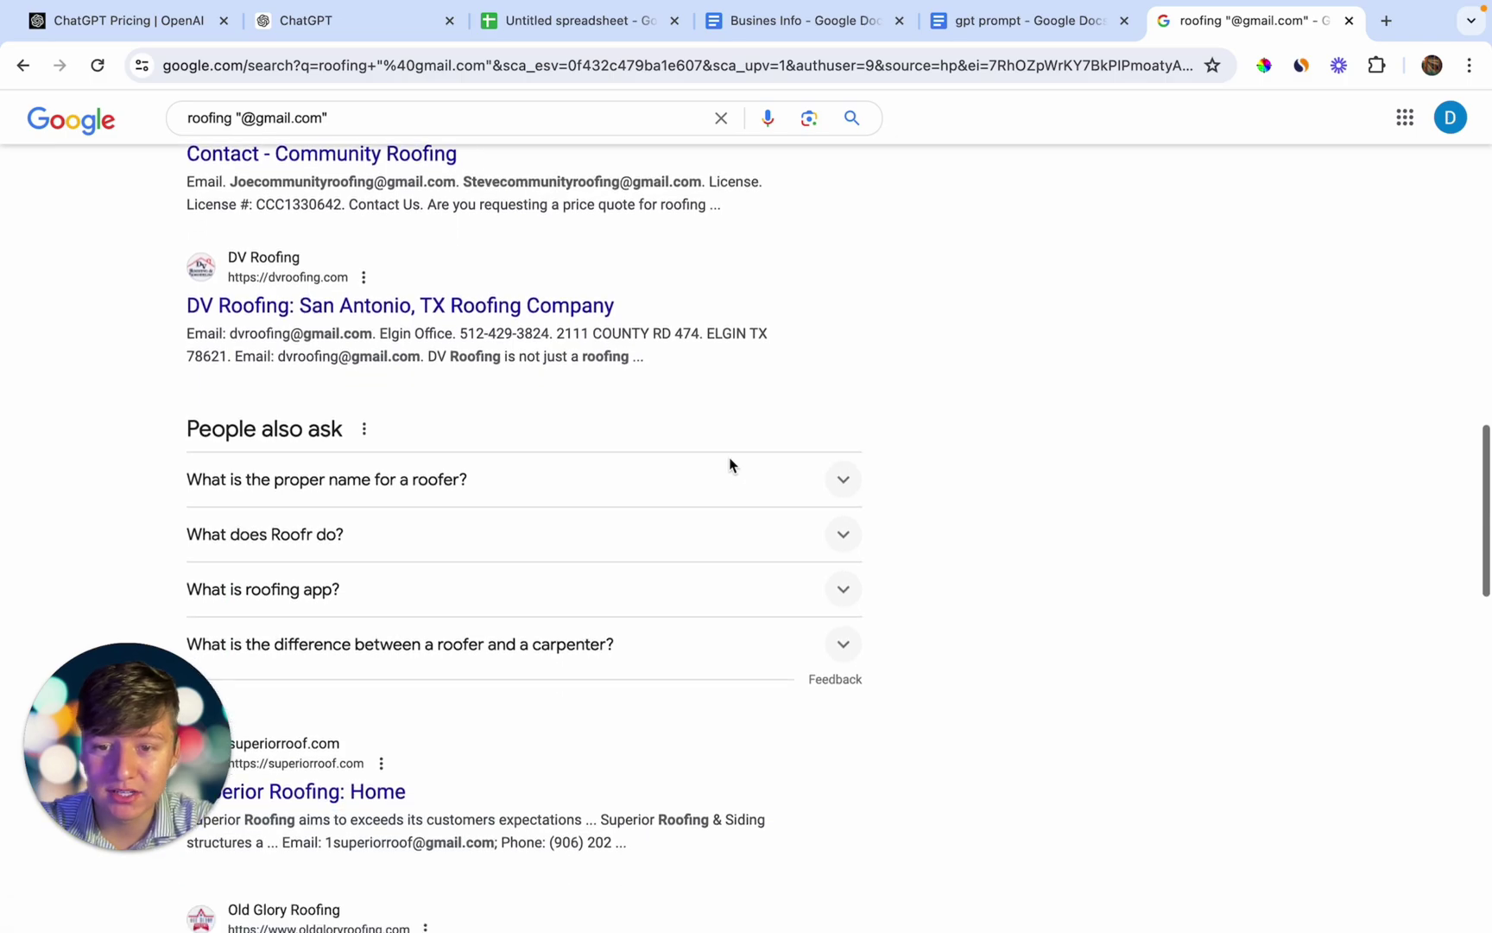
scroll(730, 465, "down", 5)
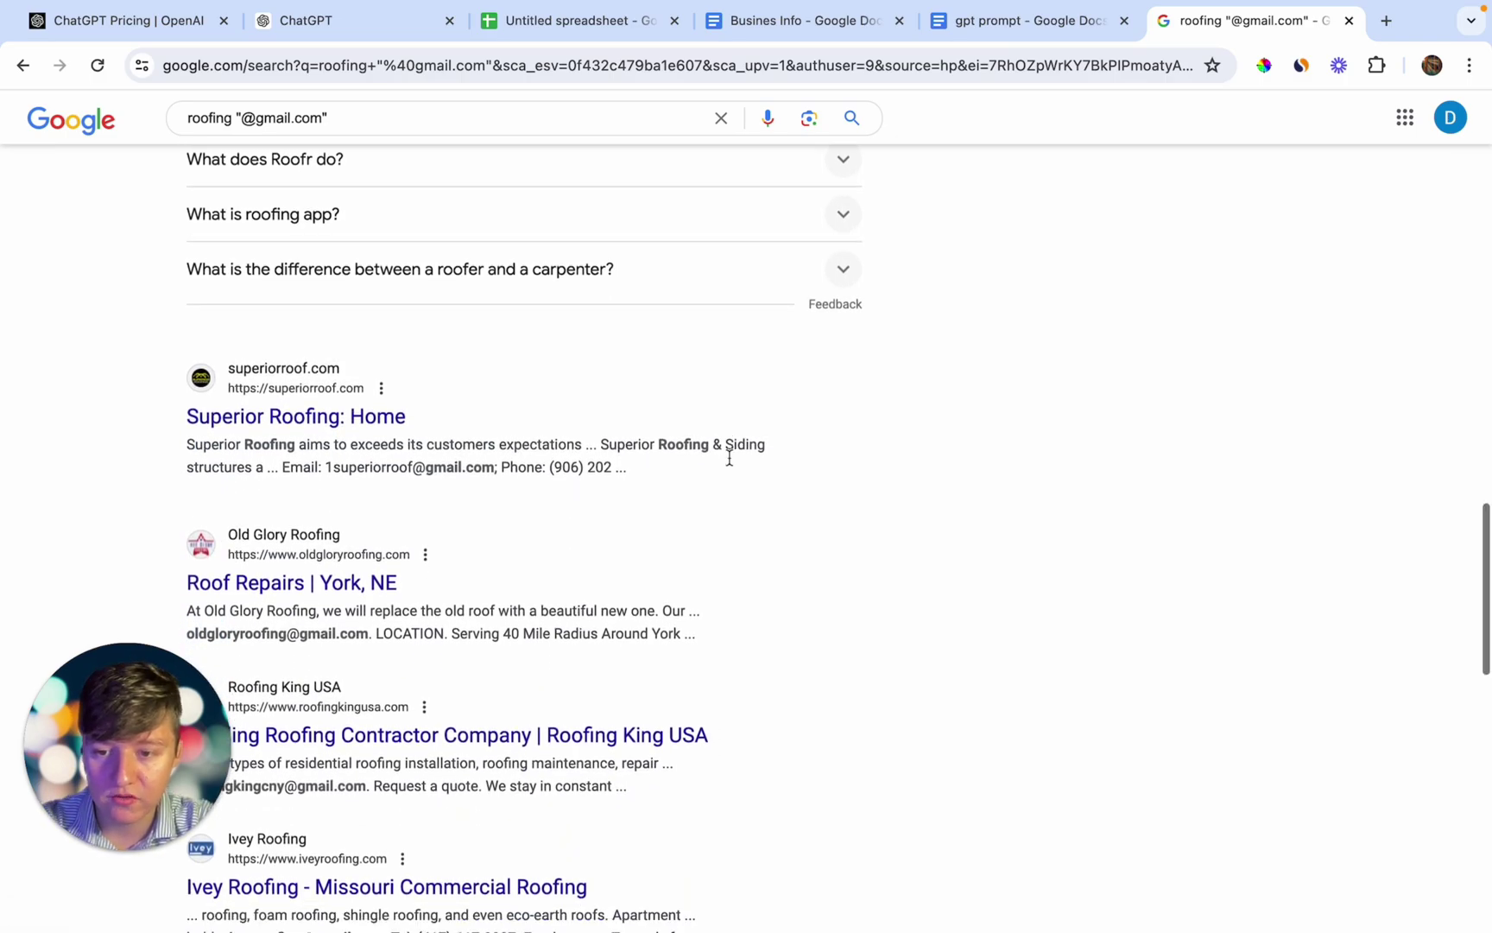
scroll(730, 459, "down", 3)
scroll(729, 459, "up", 12)
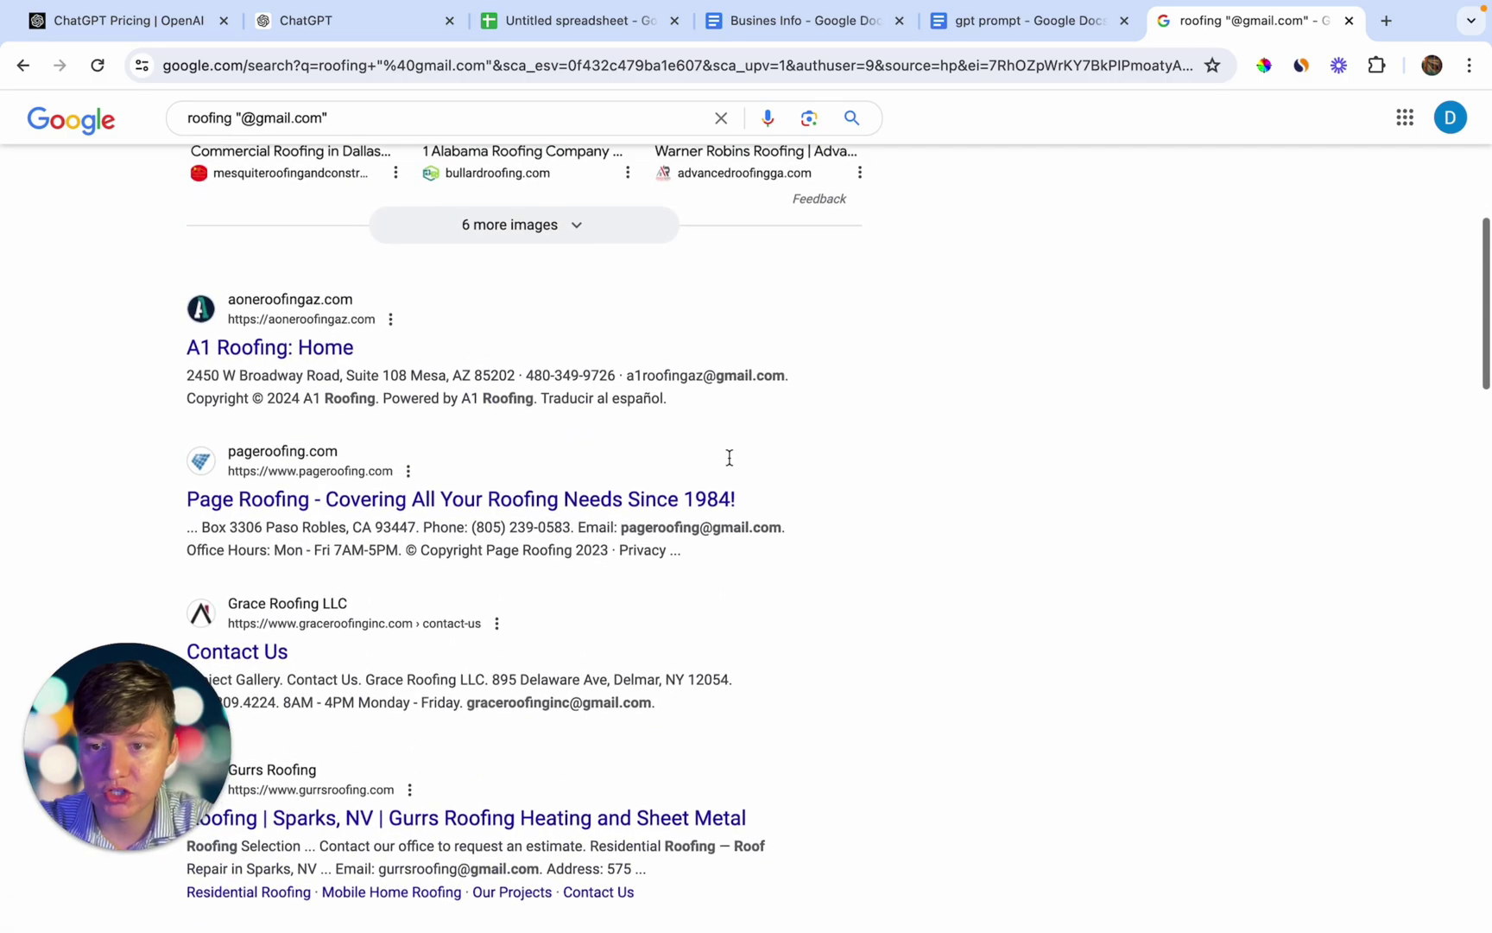
scroll(730, 458, "up", 8)
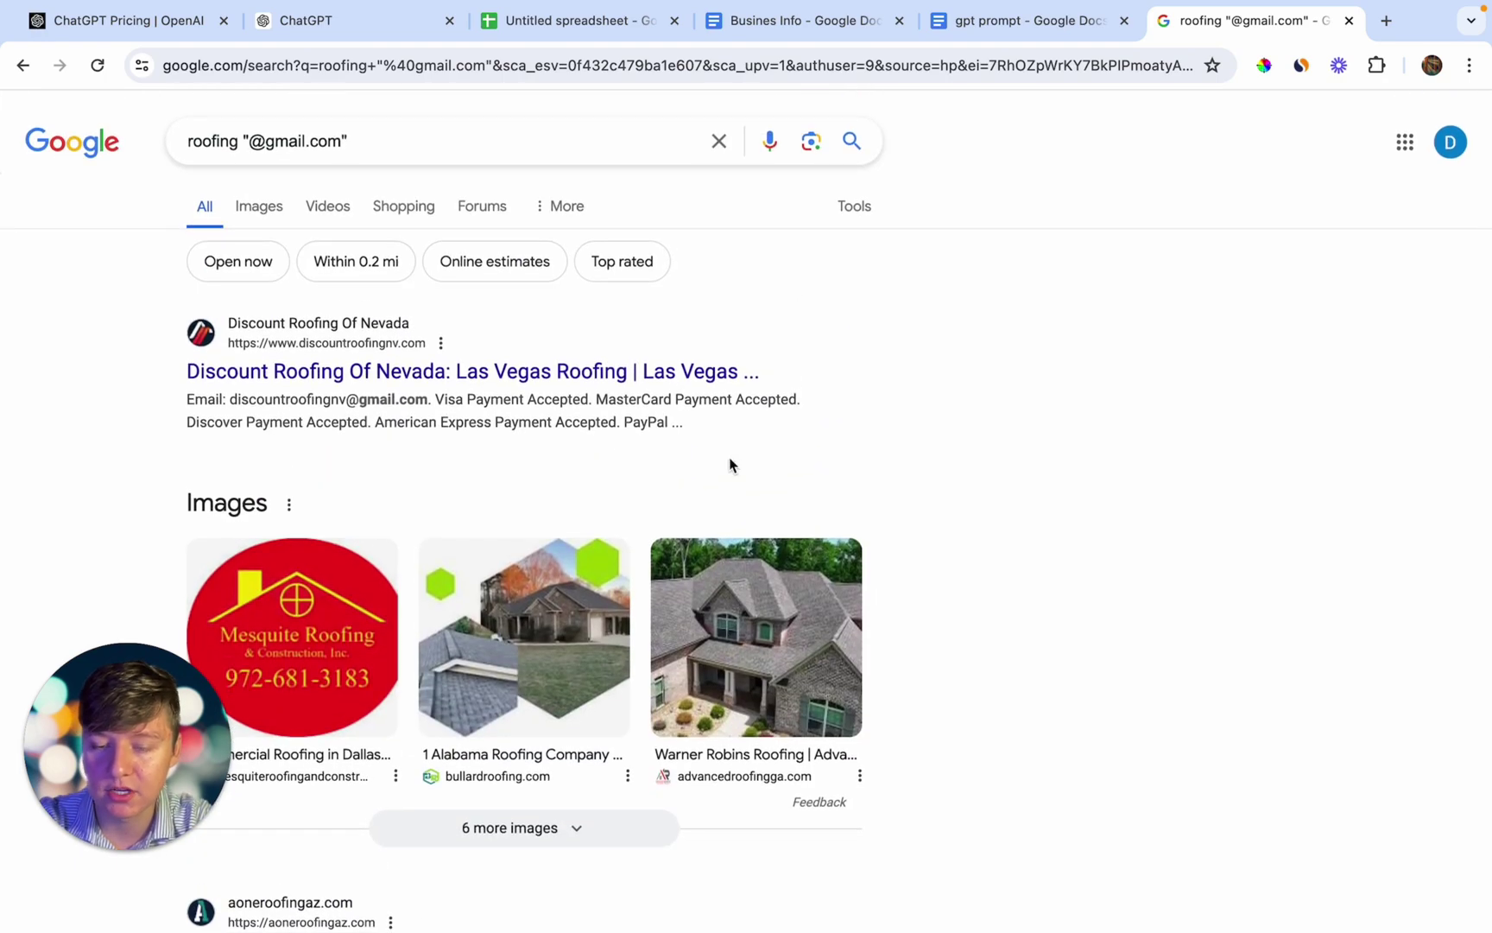
key("super+a")
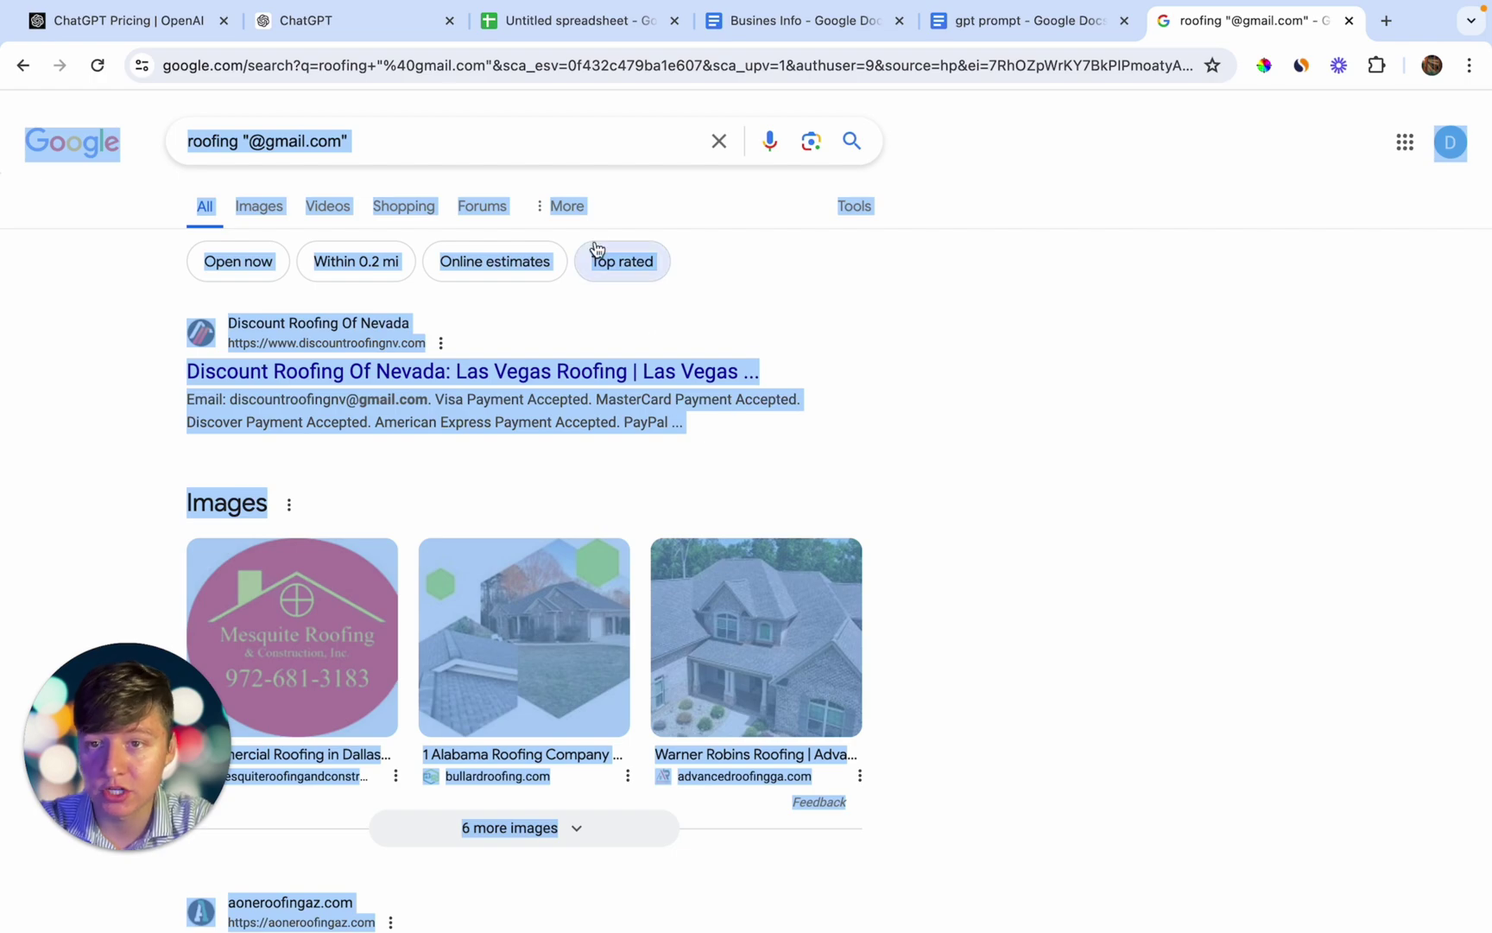
Paste the copied Google search results into the ChatGPT chat and send them
left_click(367, 33)
key("super+v")
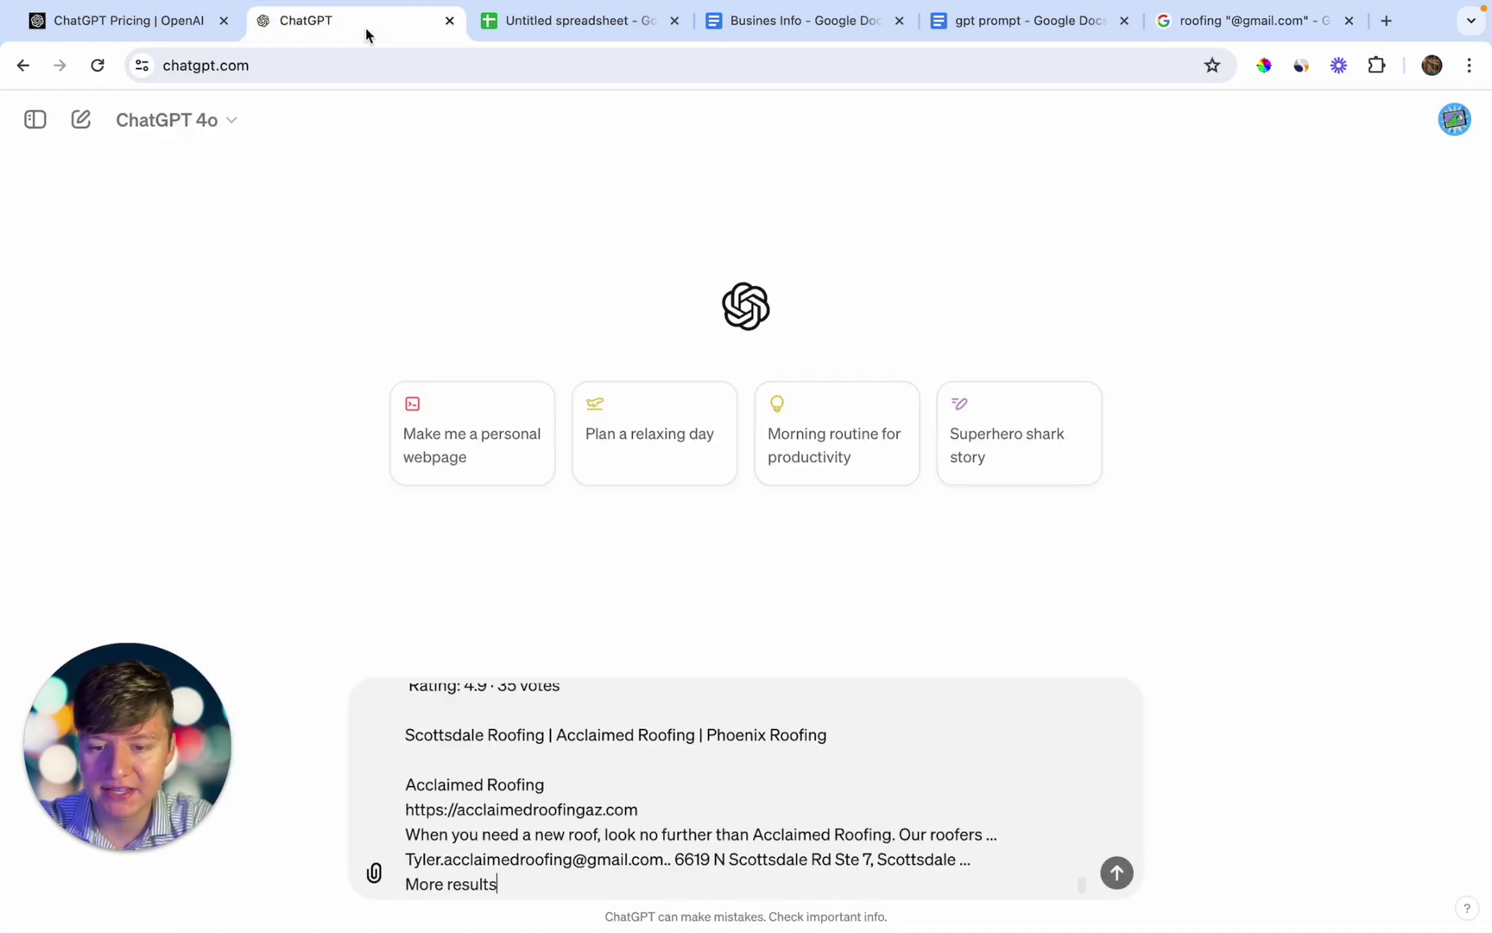
key("Return")
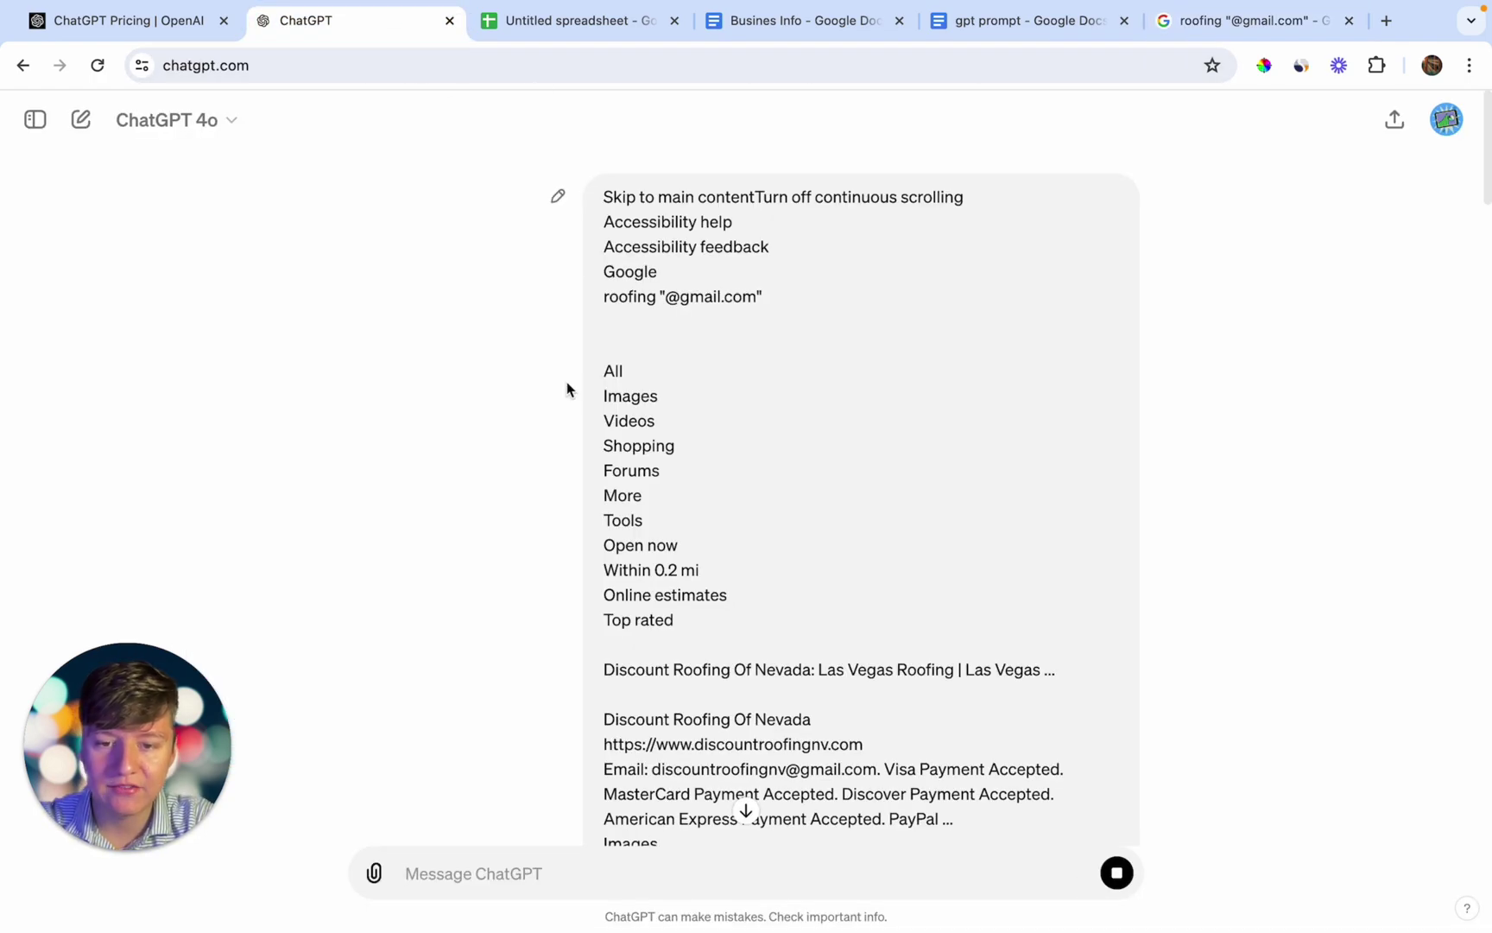
scroll(631, 600, "down", 15)
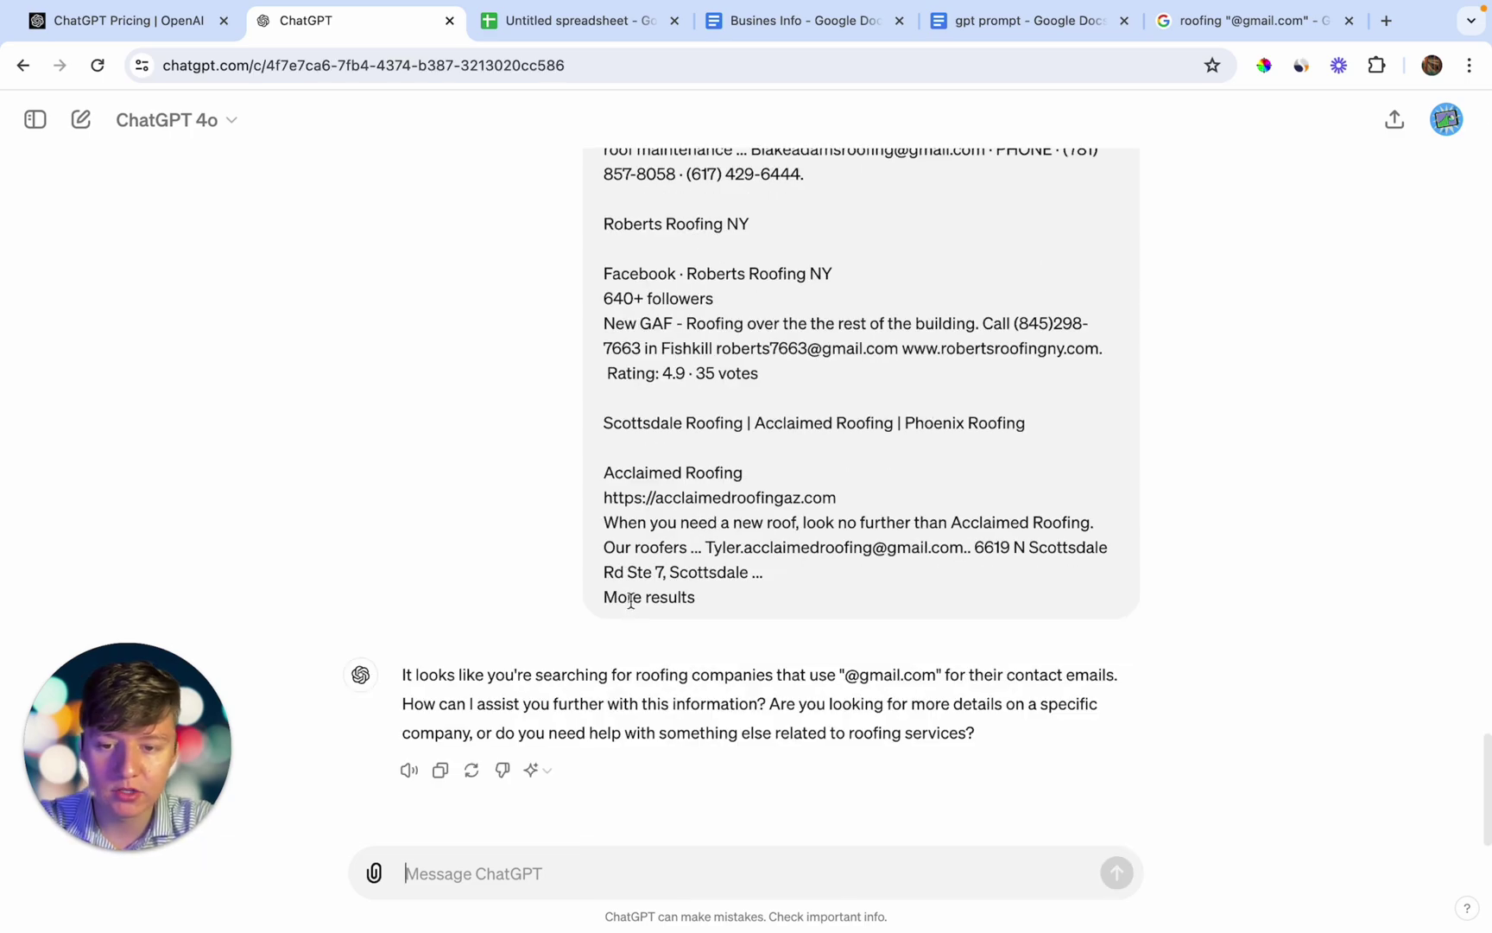
Have ChatGPT organize the leads into a CSV with business name, email, phone, website, Facebook and Instagram, then download it
type("Organize this list of leads into a CSV file with these columns: Business name, email, phone, website, Facebook, Instagram.")
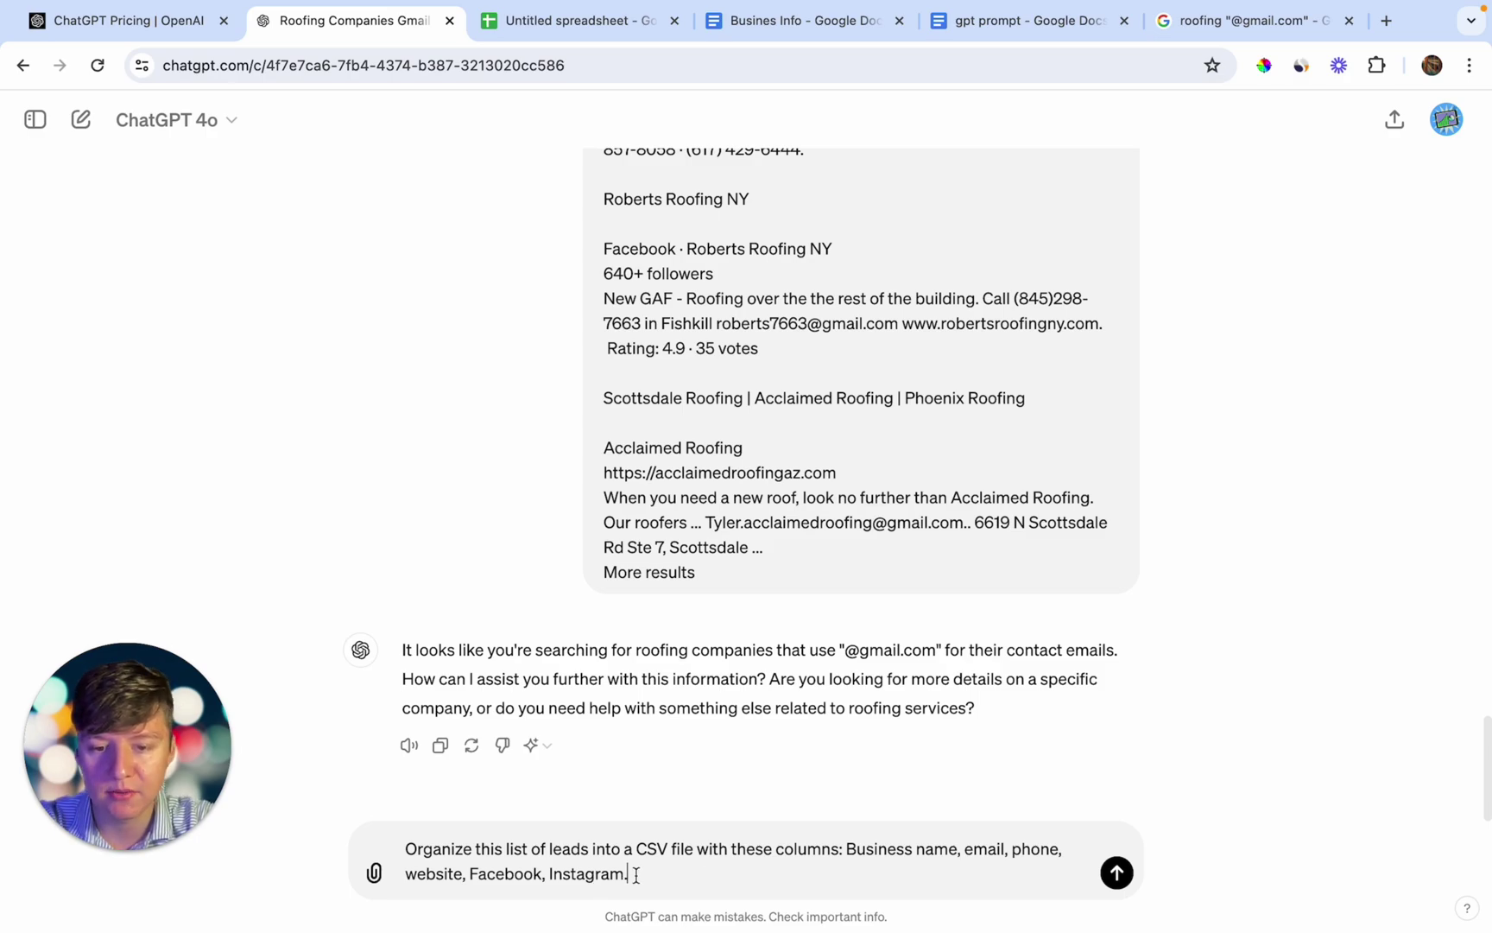
key("Return")
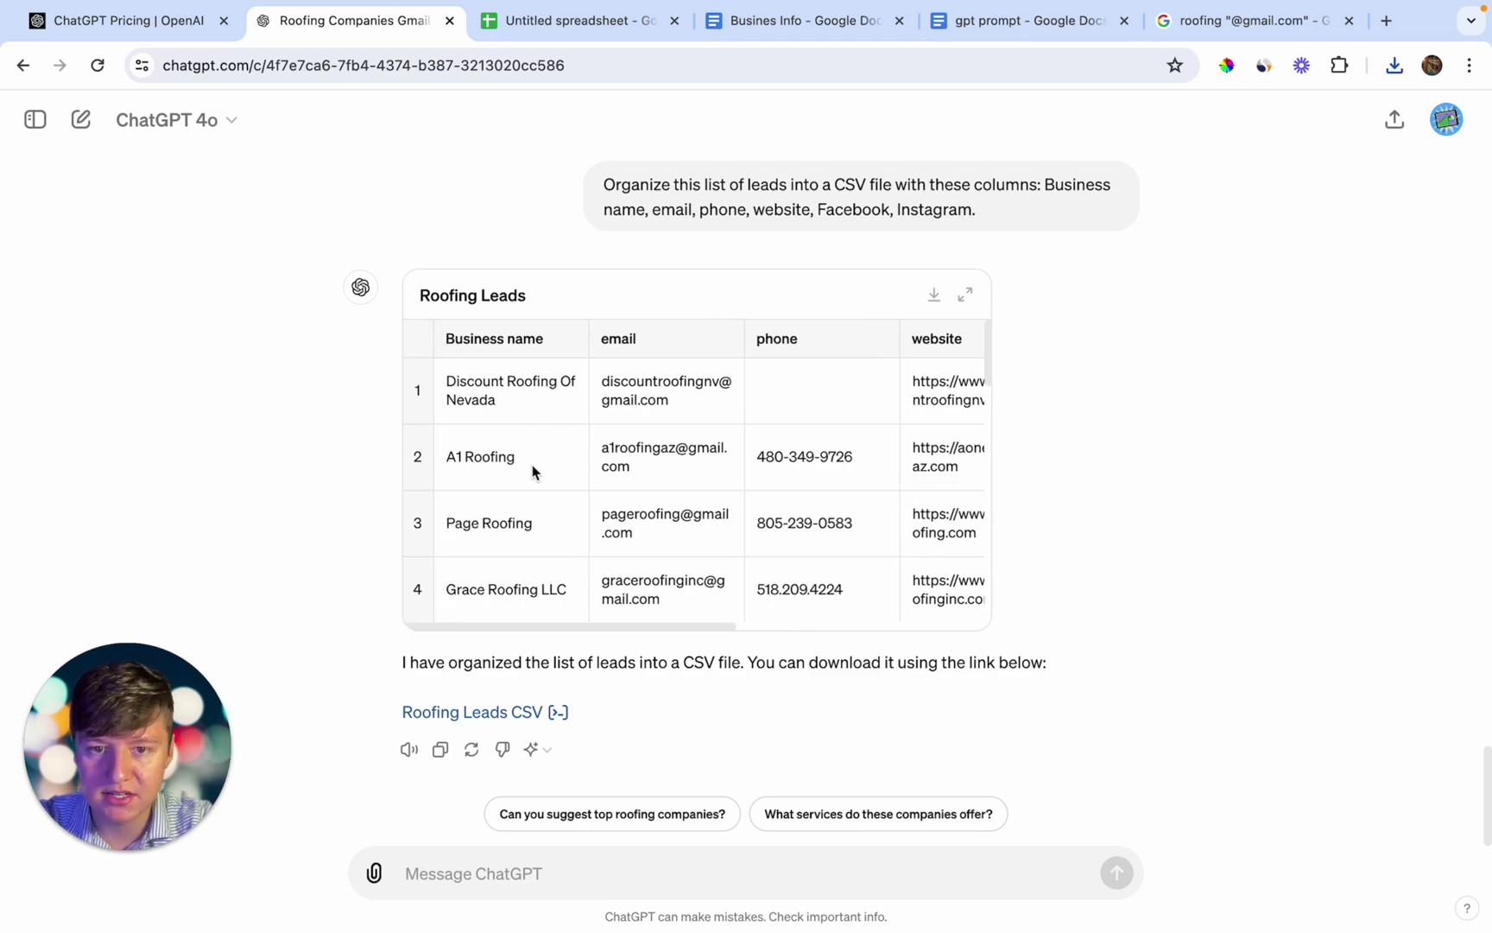
scroll(532, 471, "right", 10)
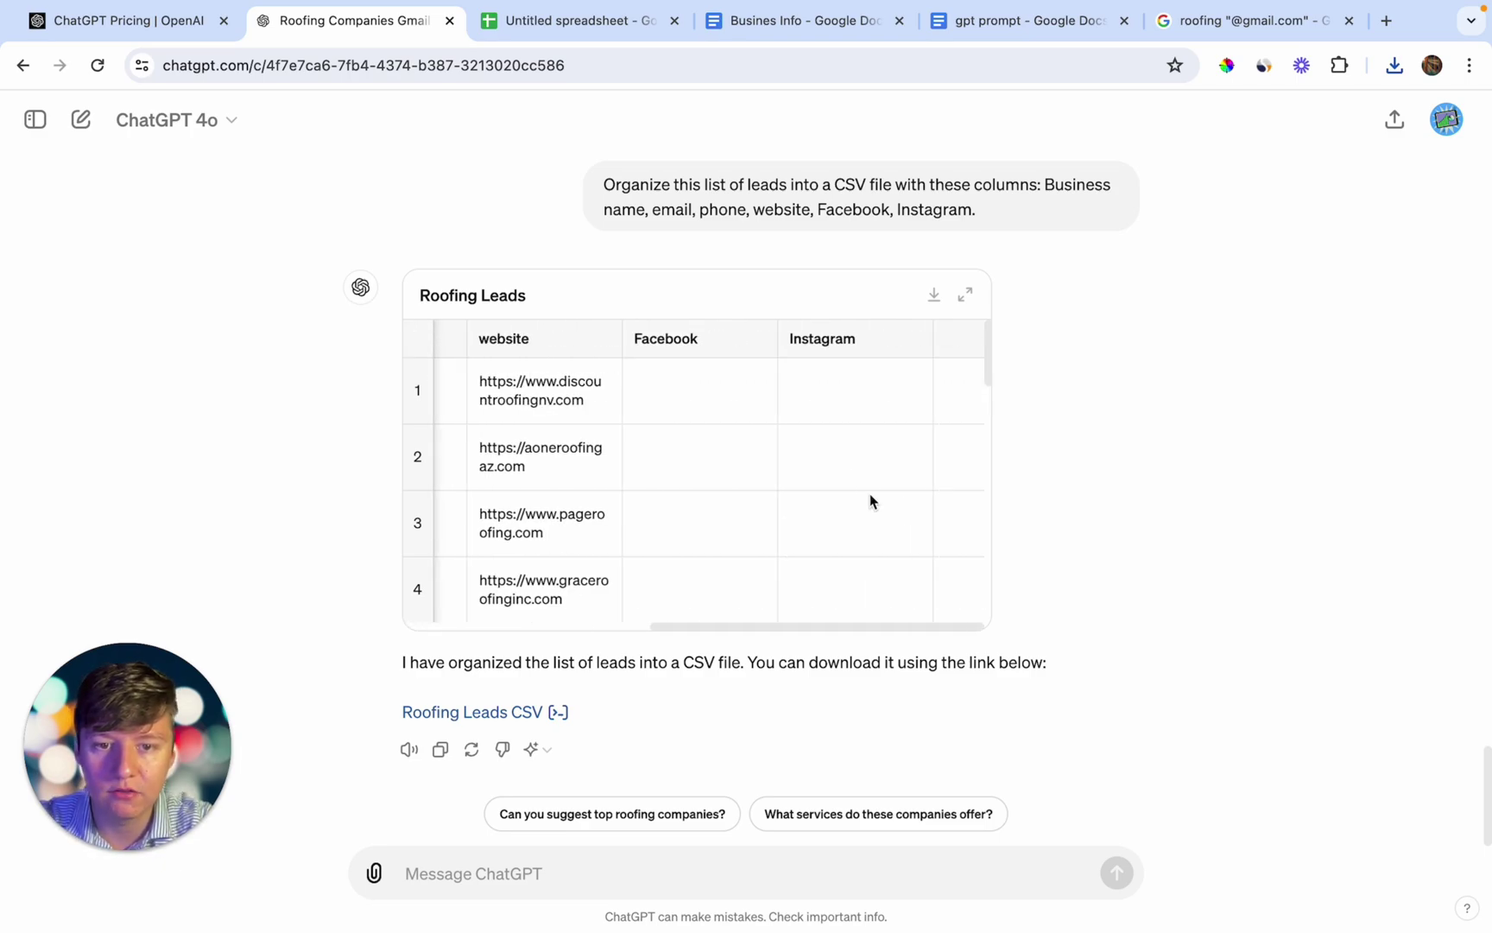
scroll(822, 475, "left", 10)
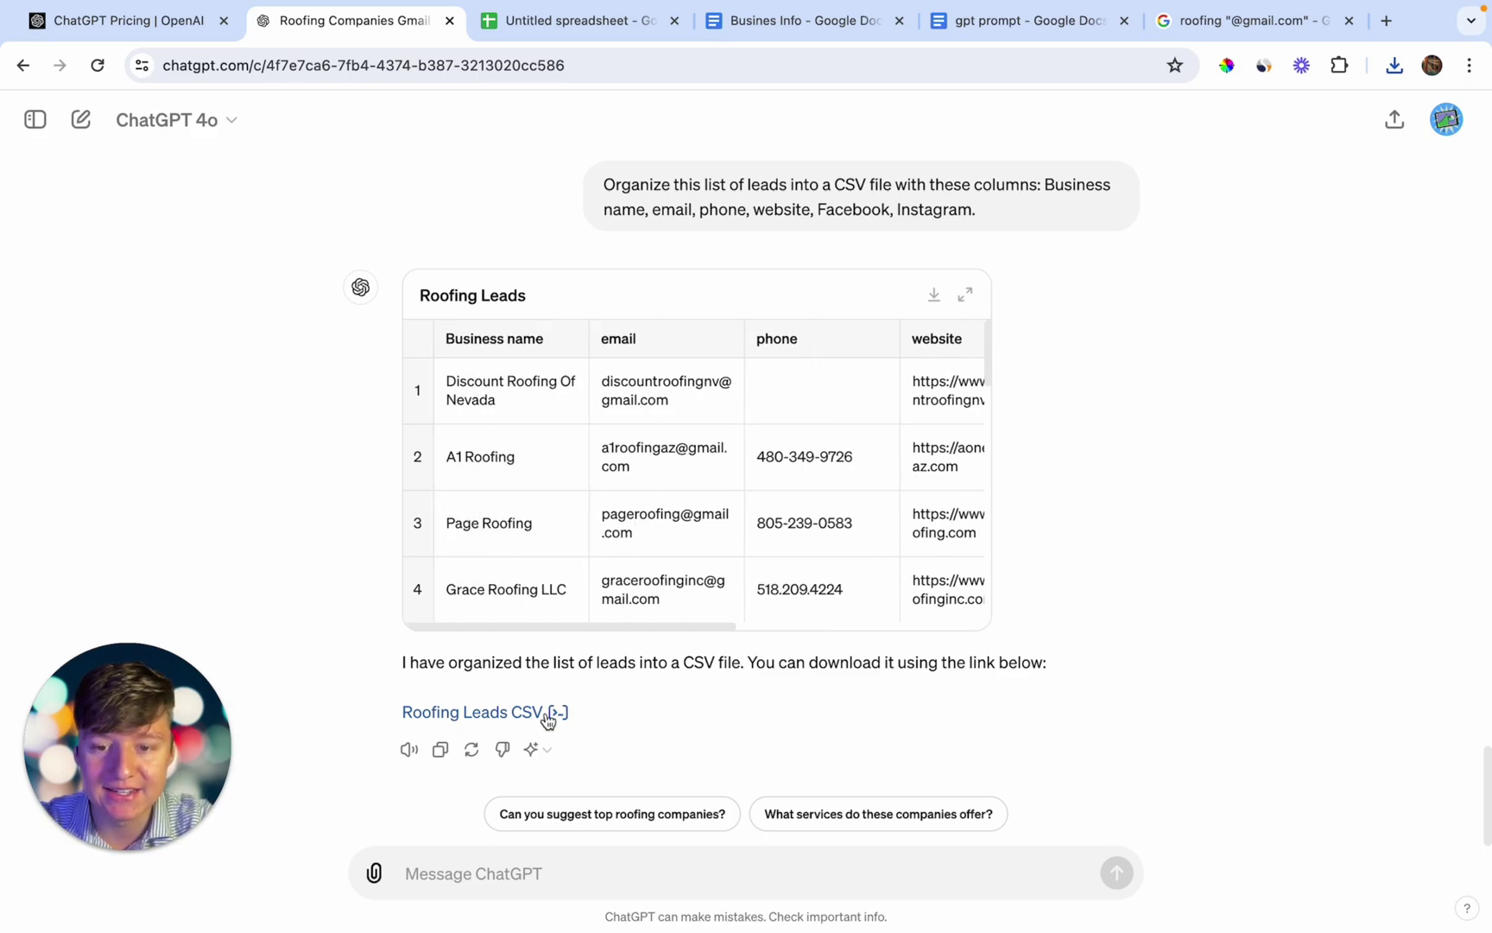
left_click(521, 713)
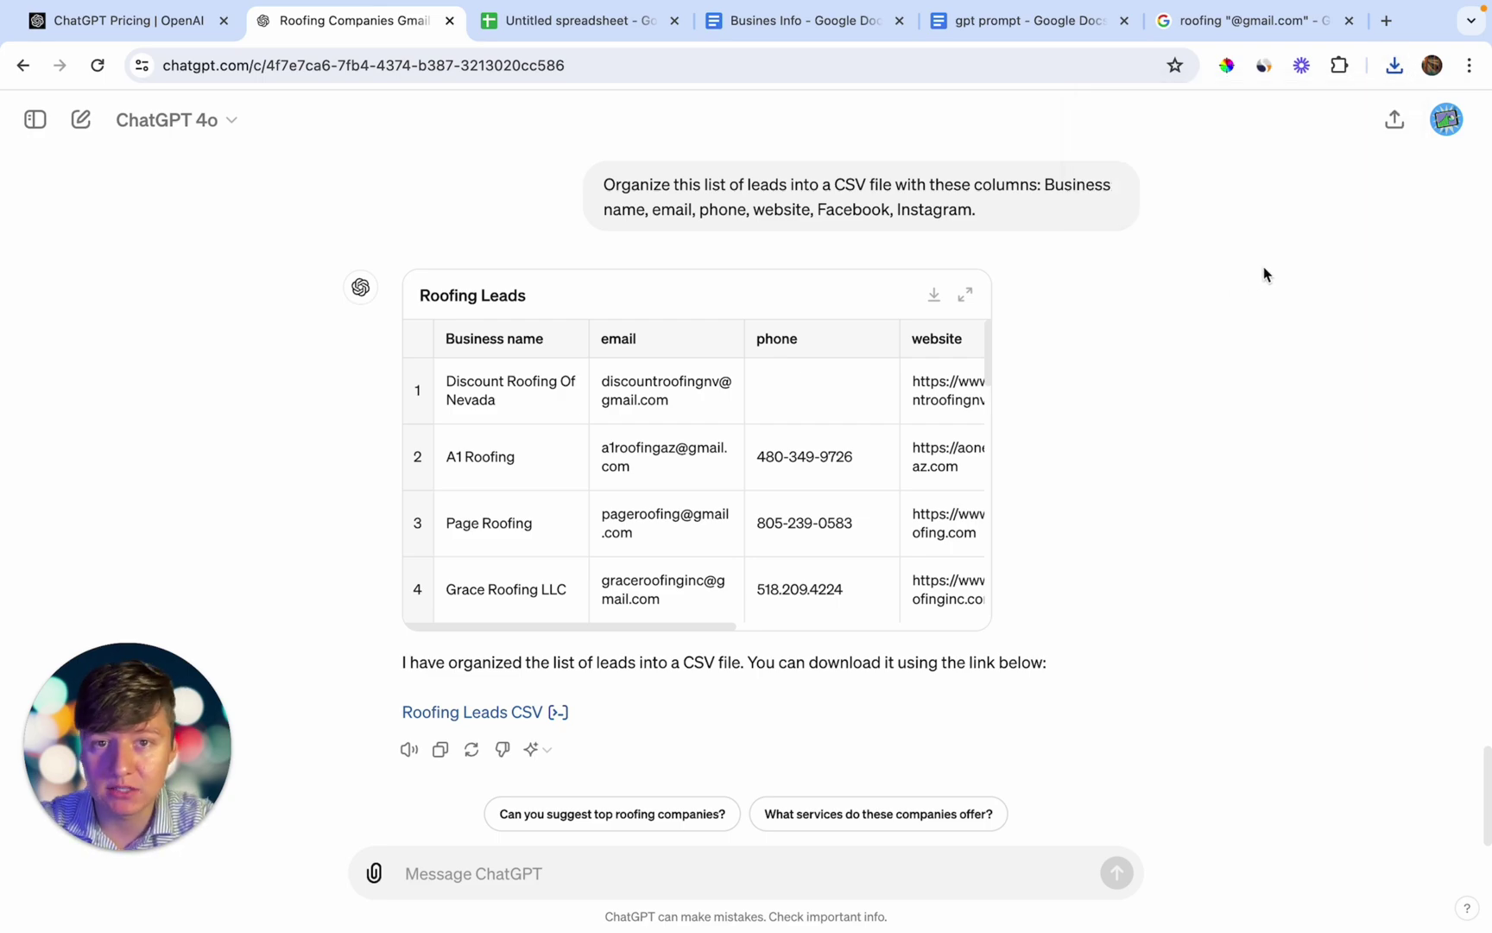
Upload roofing_leads (1).csv into Google Sheets and widen columns A and B to show full entries
left_click(656, 38)
left_click(214, 138)
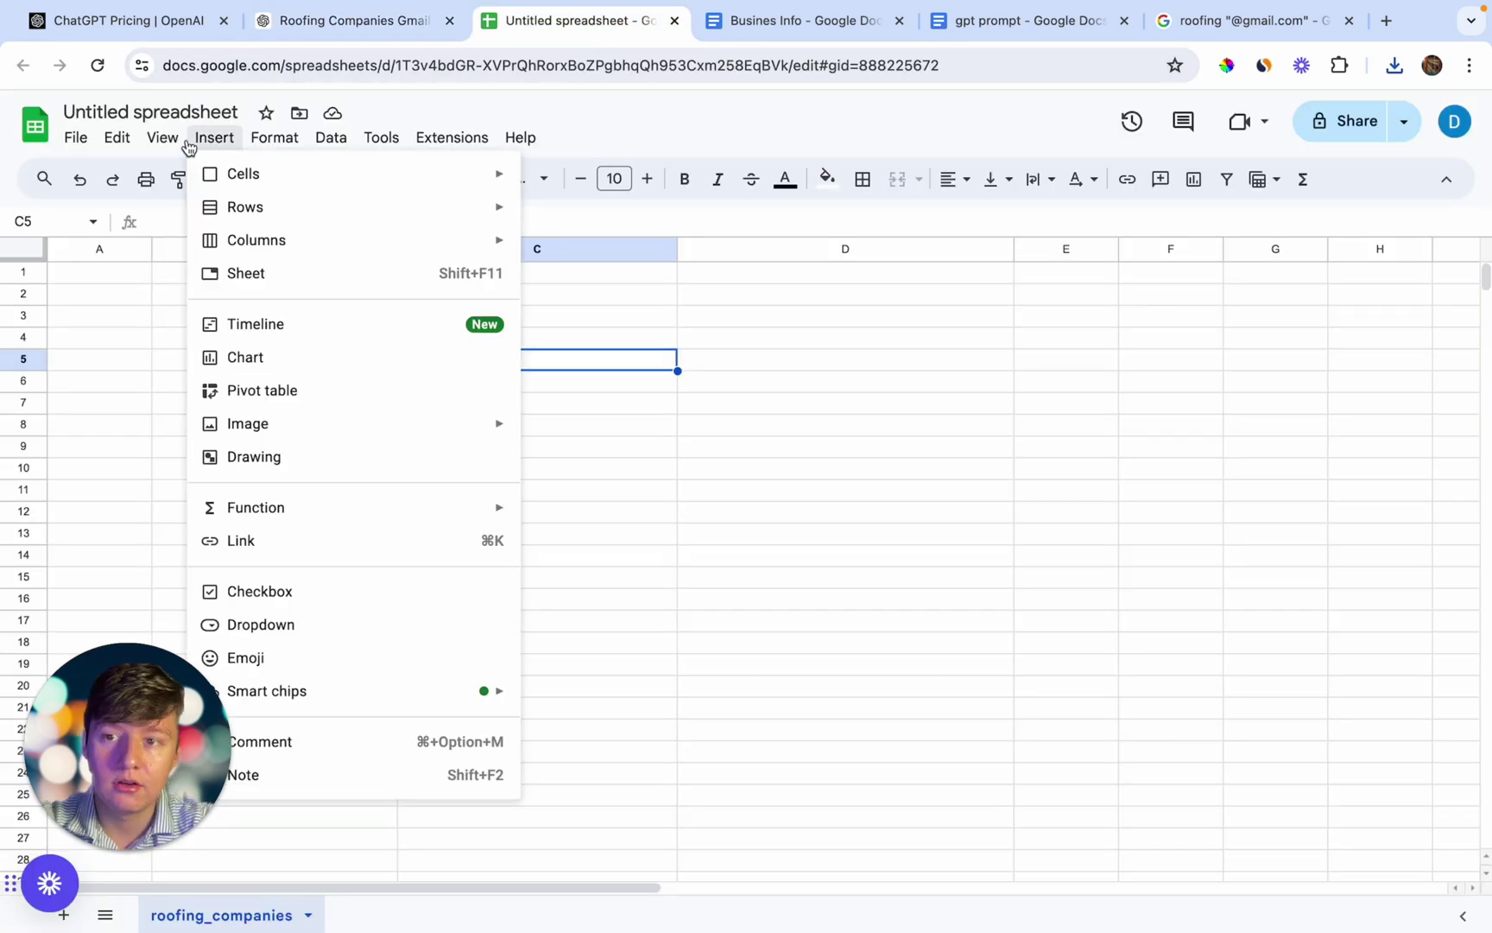
mouse_move(76, 137)
left_click(95, 209)
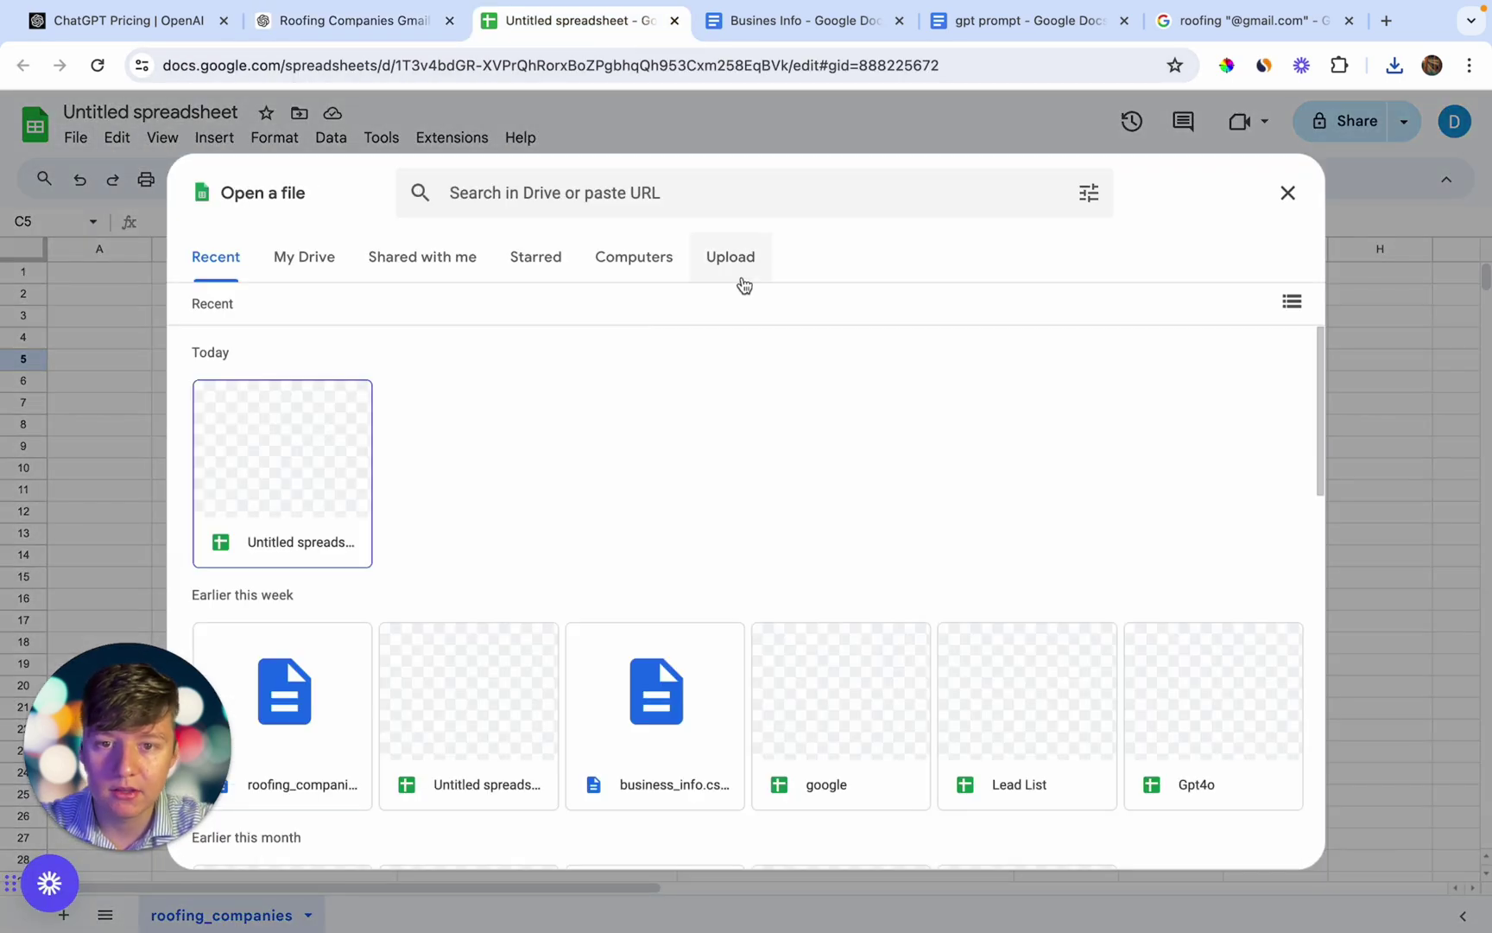
left_click(734, 278)
left_click(1397, 67)
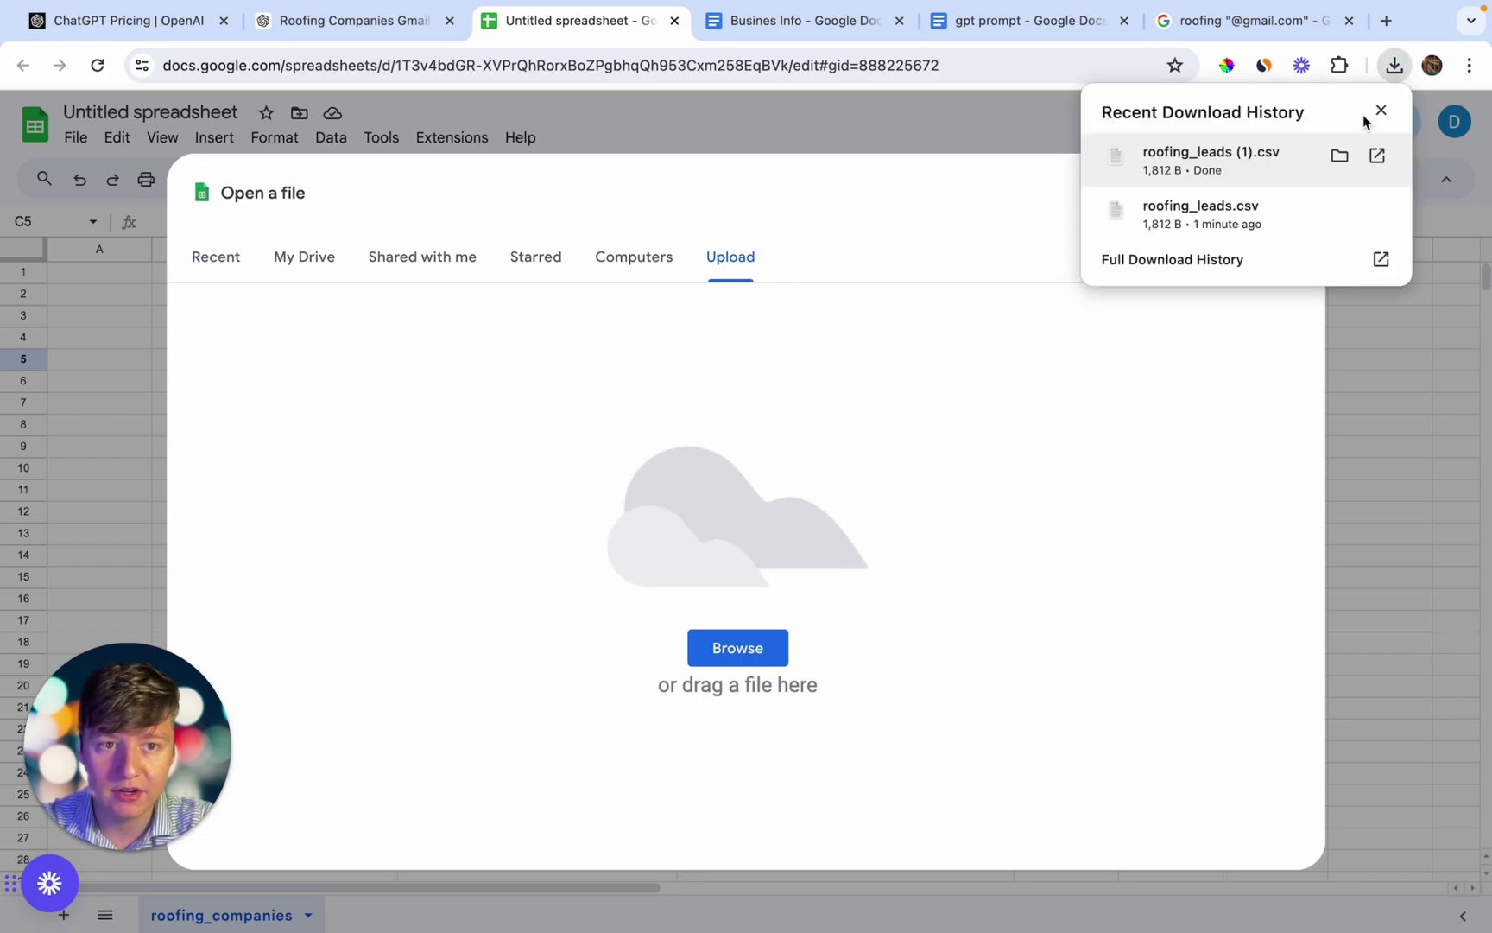
left_click_drag(1293, 157, 906, 549)
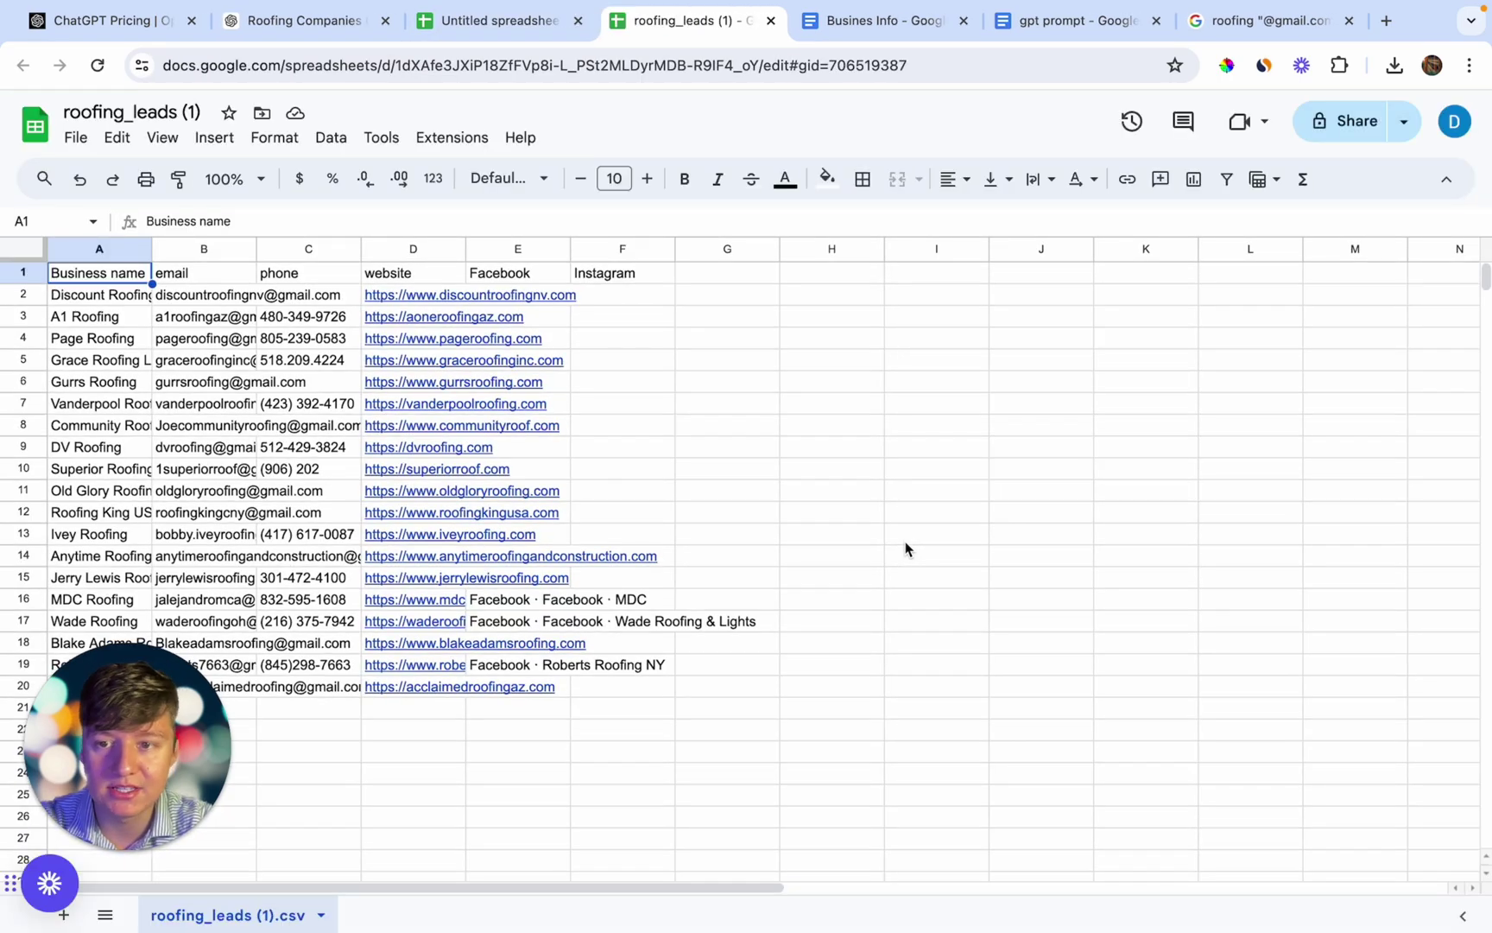
left_click_drag(152, 249, 257, 249)
left_click_drag(361, 249, 515, 248)
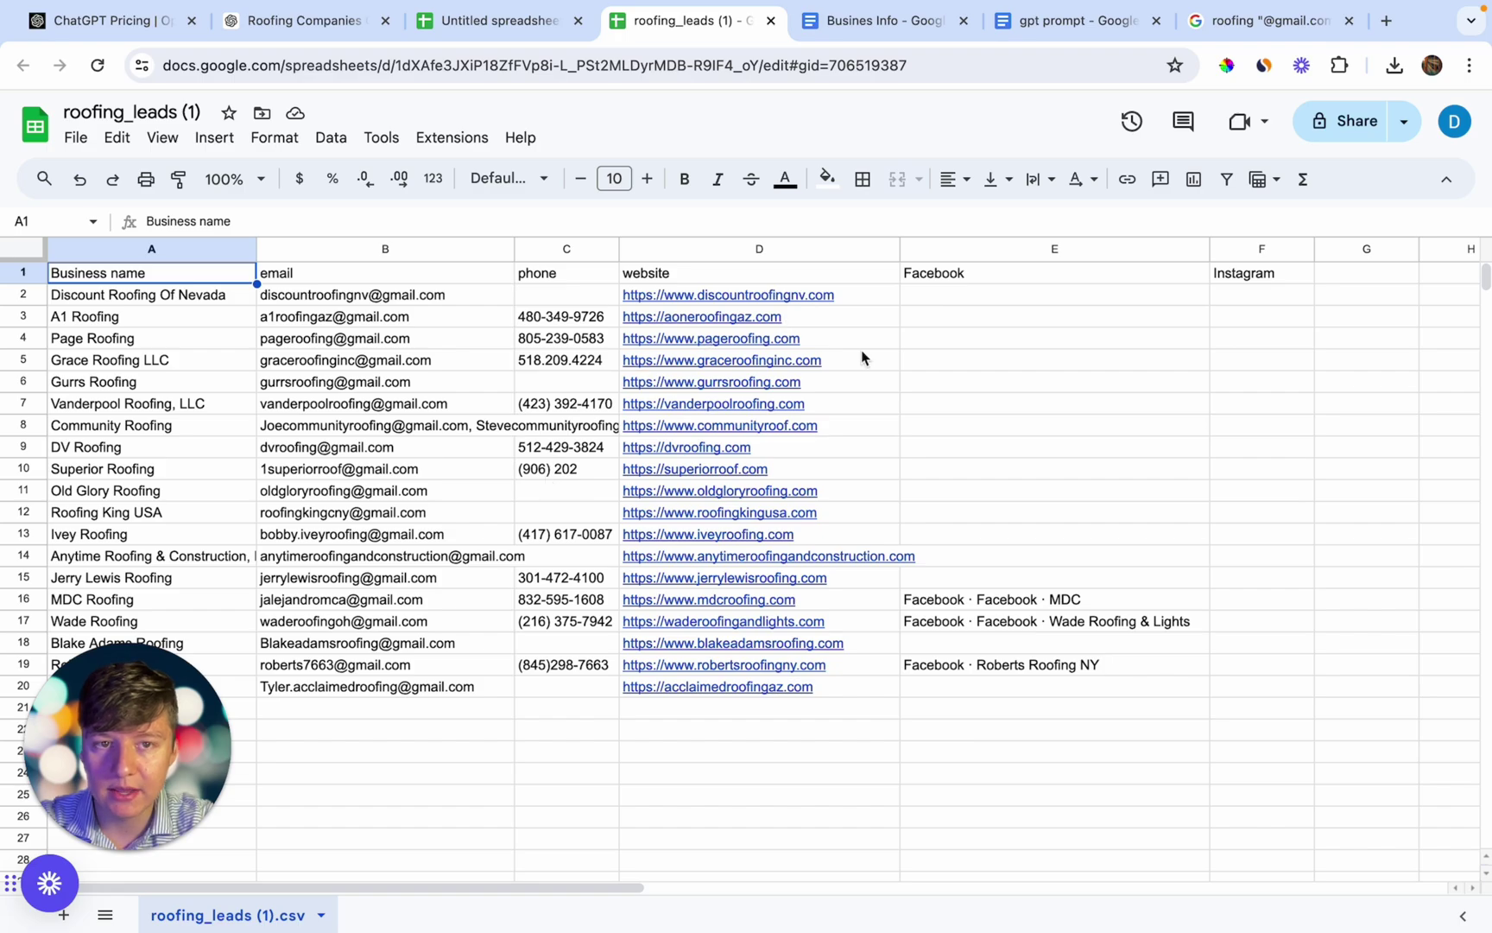
left_click(1235, 19)
scroll(983, 492, "down", 5)
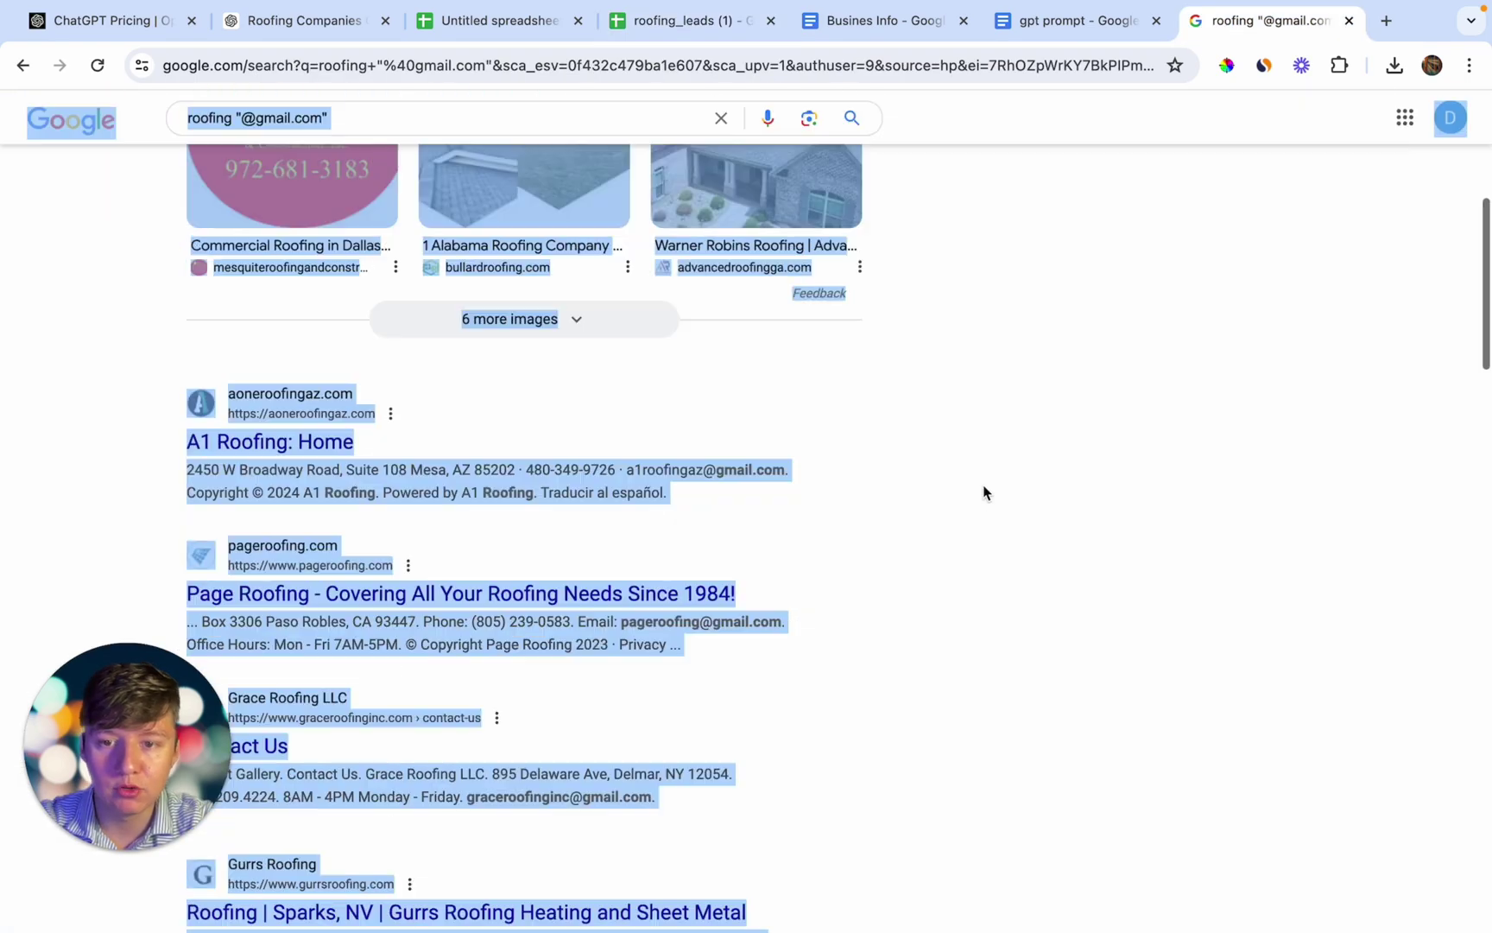
scroll(983, 493, "down", 20)
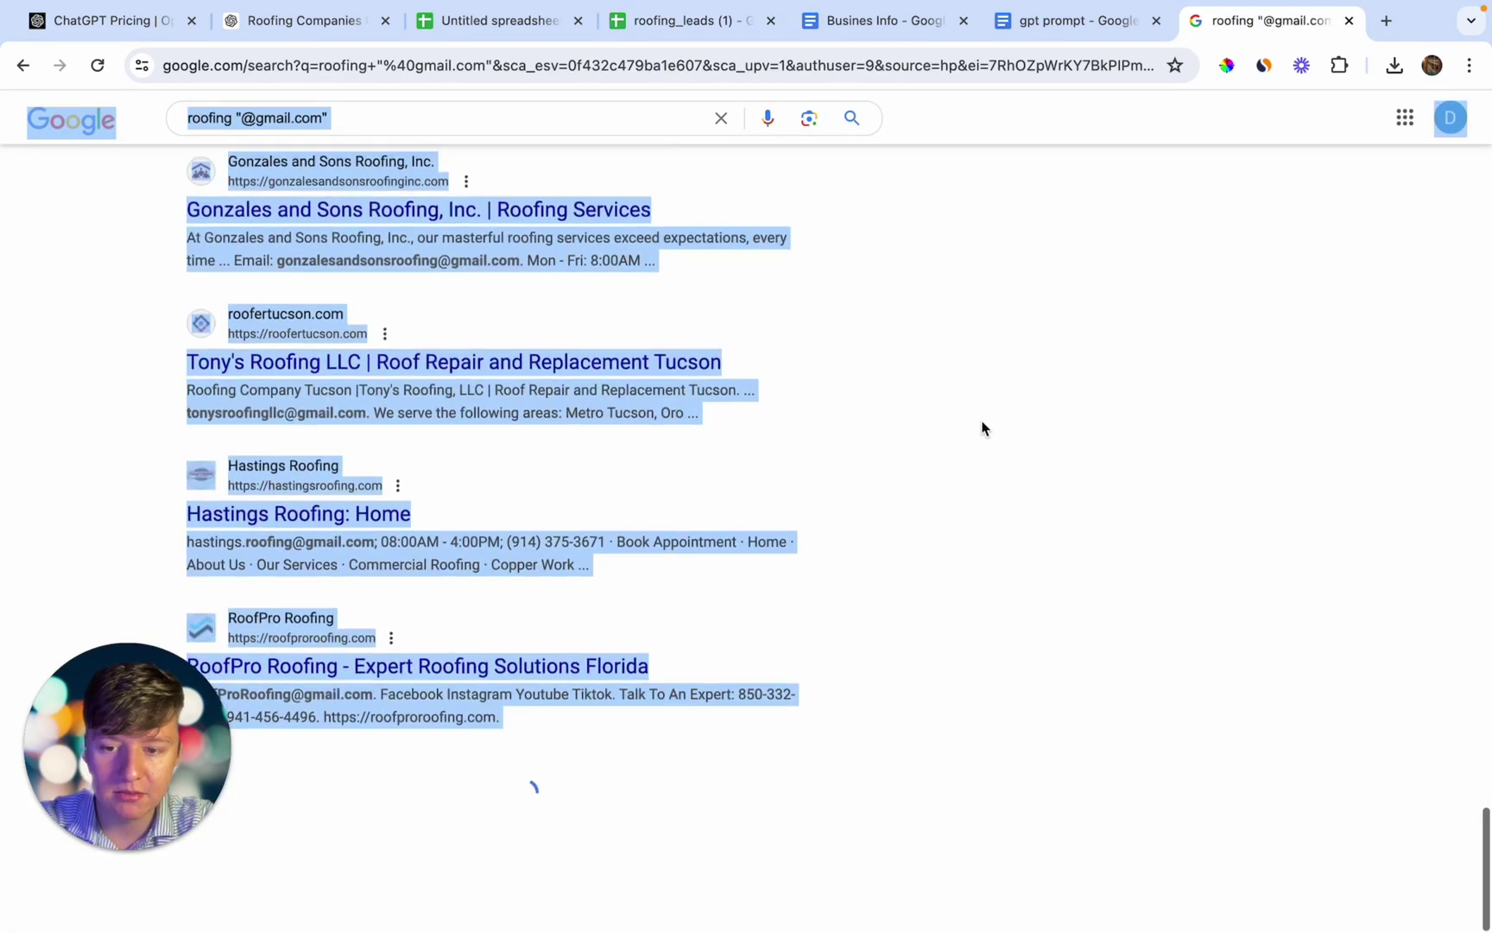
scroll(984, 428, "down", 12)
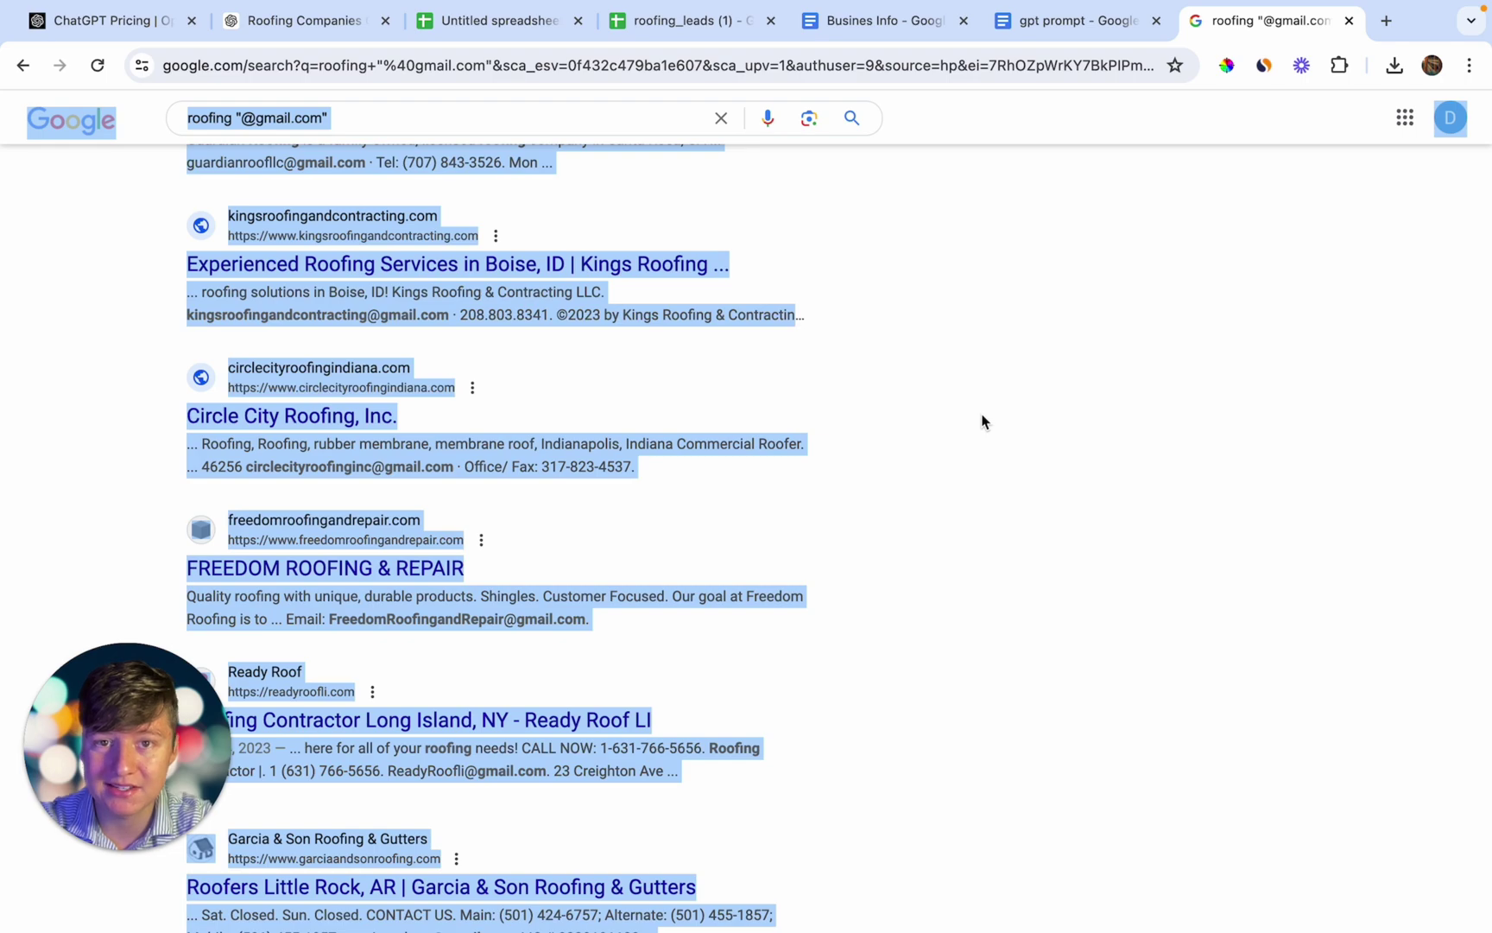
scroll(983, 421, "up", 1)
Widen column B of roofing_leads (1) so full emails show, checking the website link in D8
key("super+4")
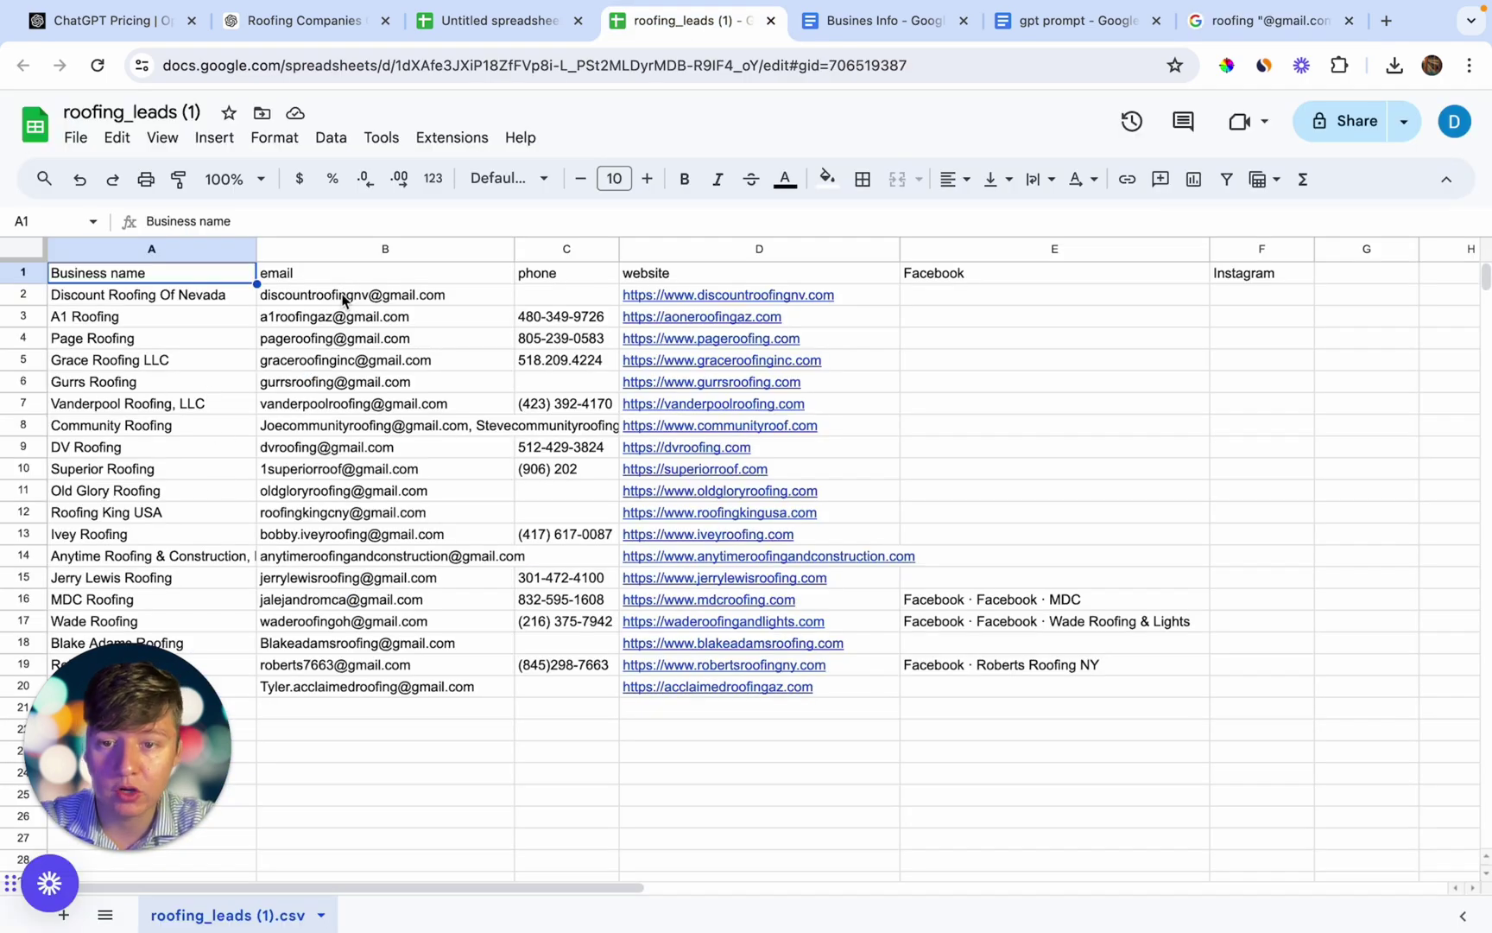
left_click_drag(516, 249, 624, 250)
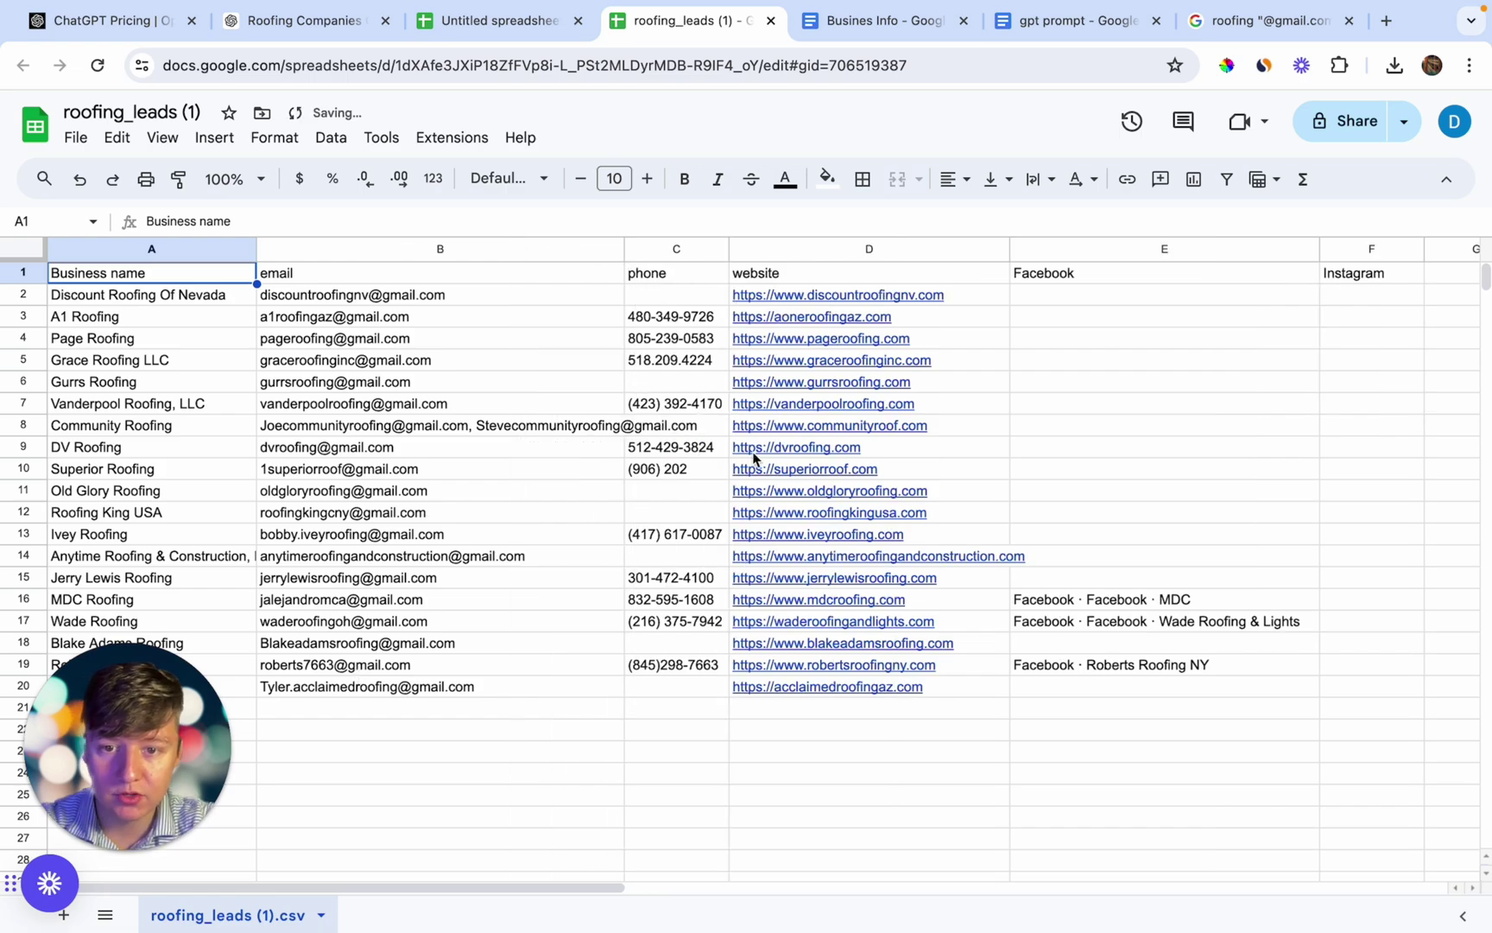
left_click(812, 431)
left_click(1029, 380)
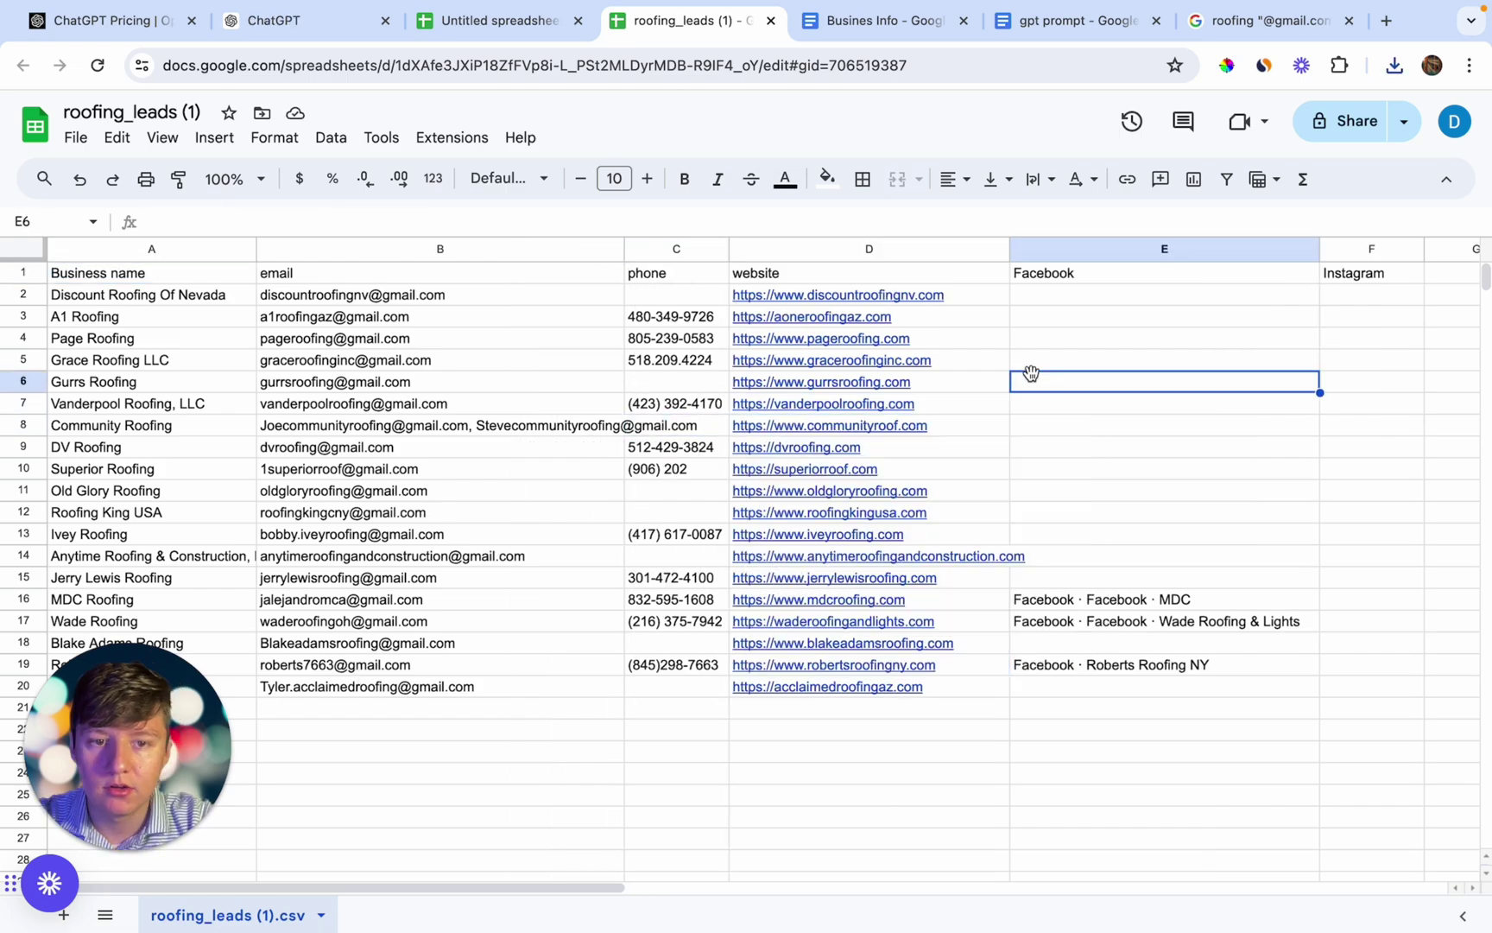
Rename the spreadsheet to 'Lead List' and download it as a Comma Separated Values (.csv) file
left_click(147, 112)
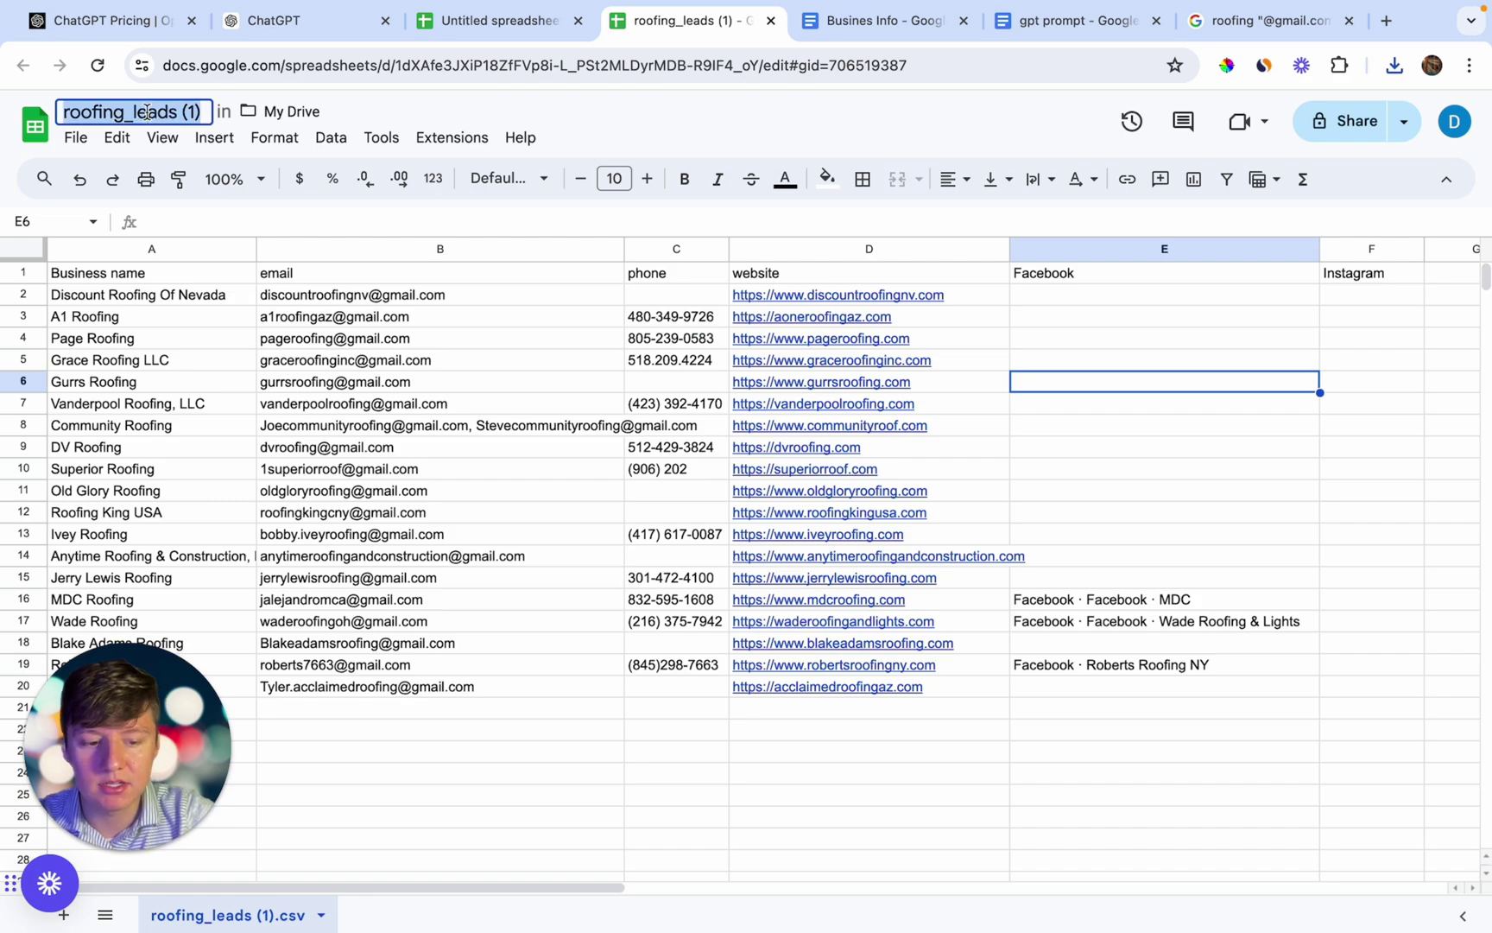
type("Lead List")
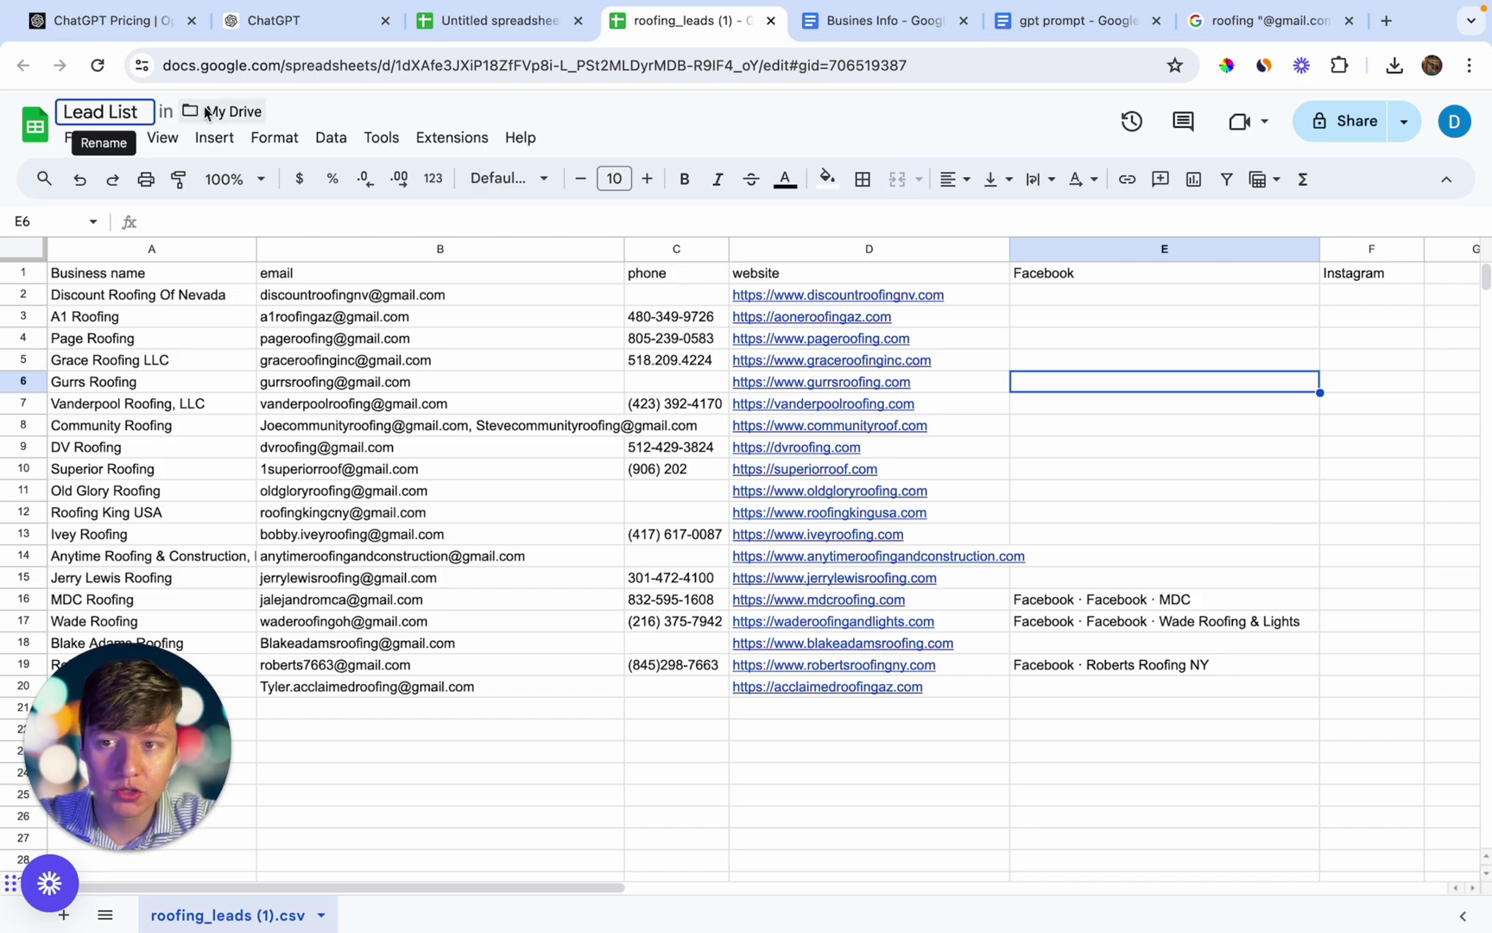
key("Return")
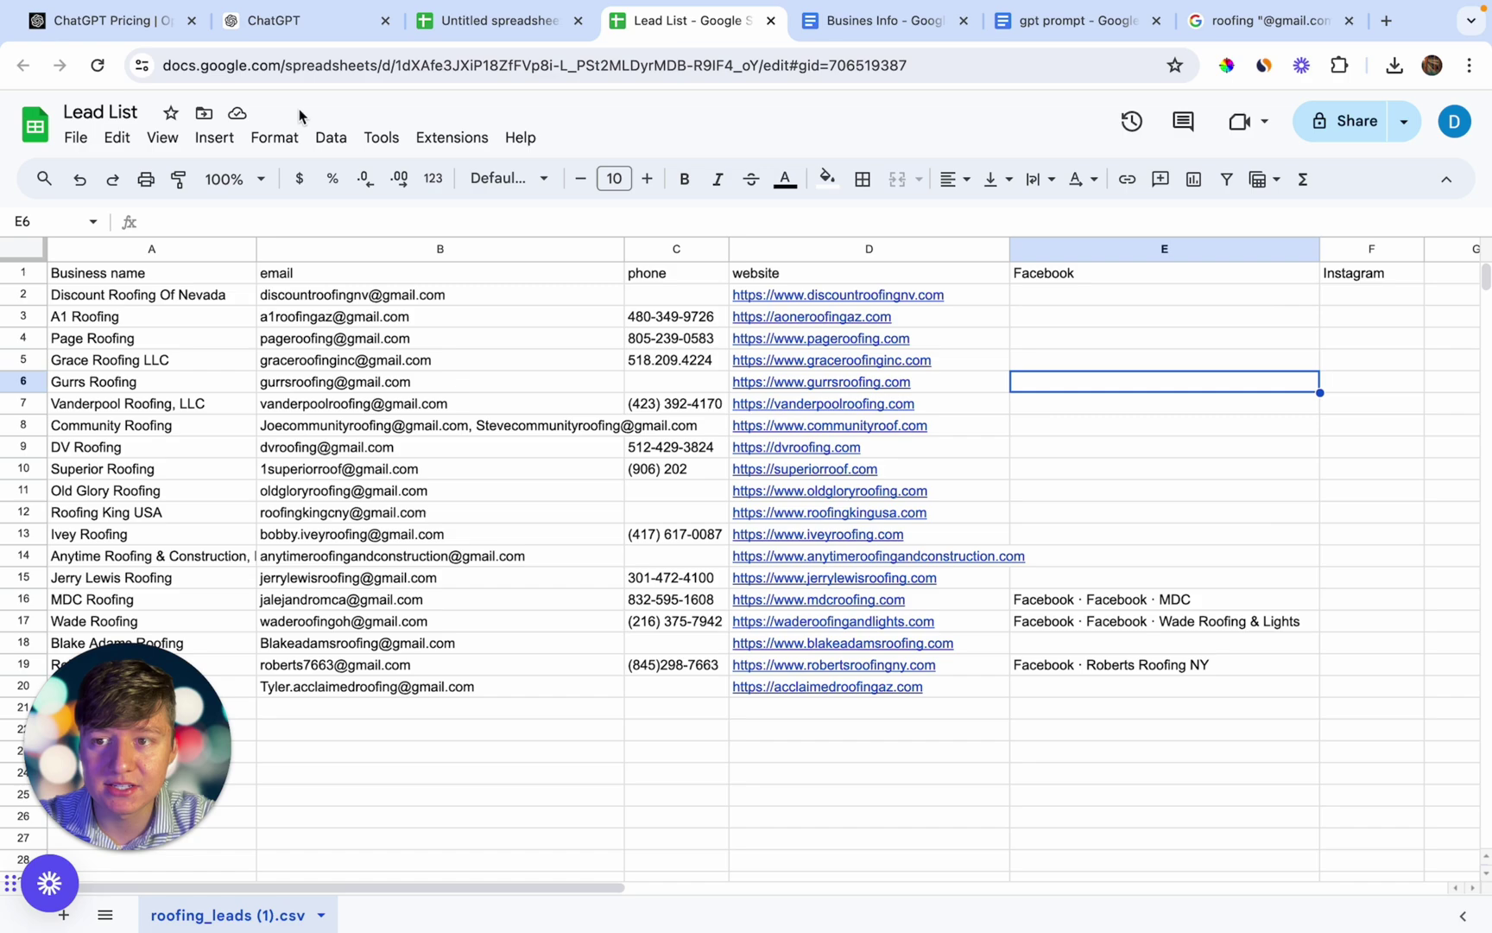
left_click(73, 141)
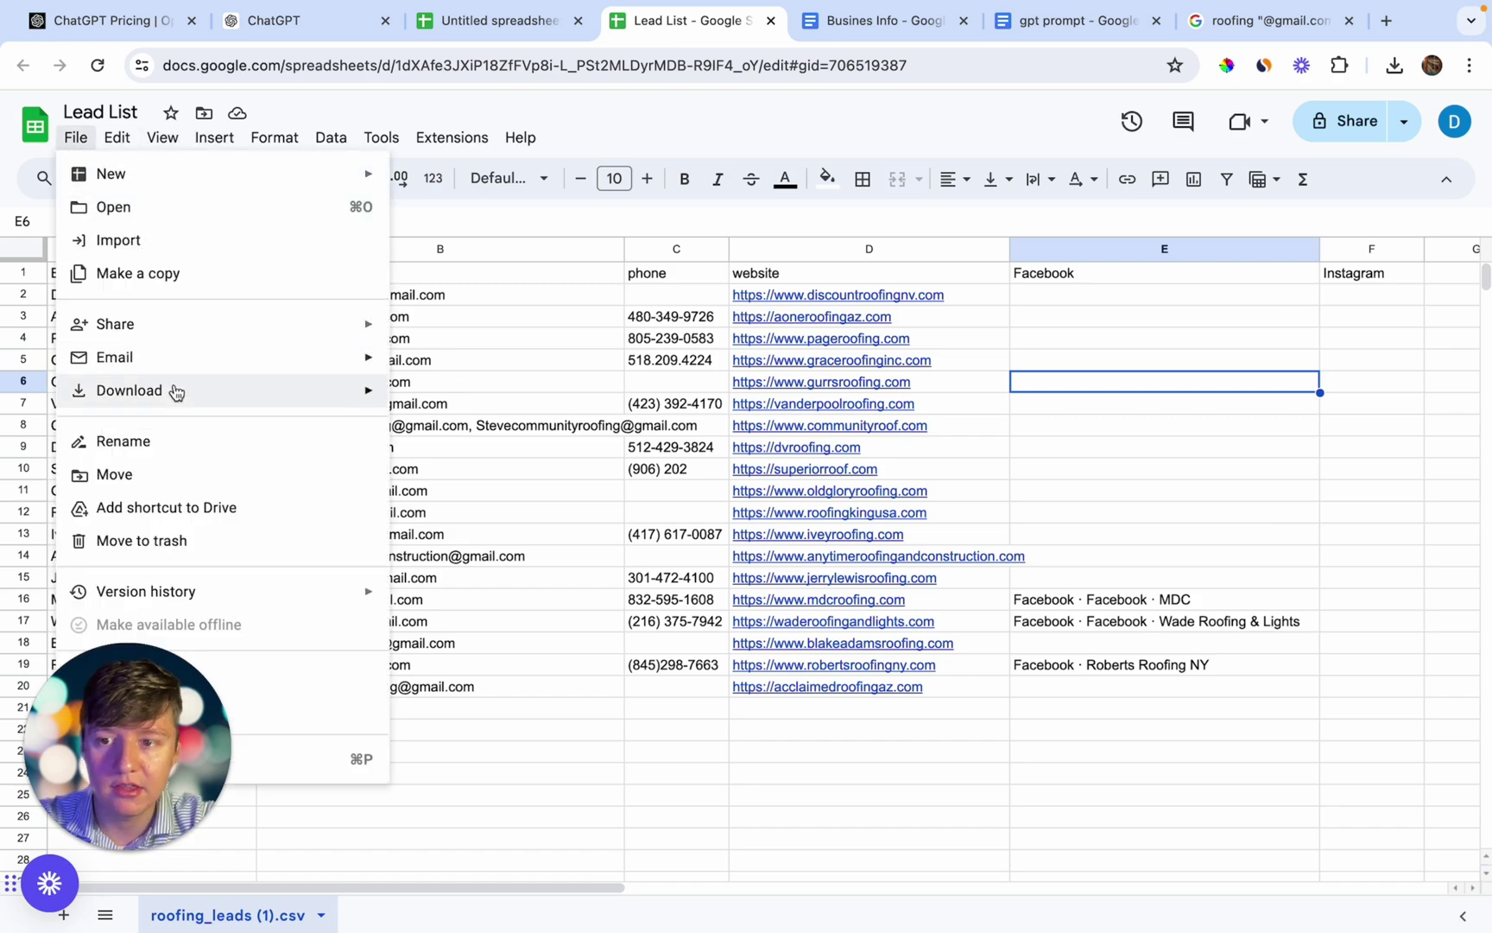
mouse_move(172, 392)
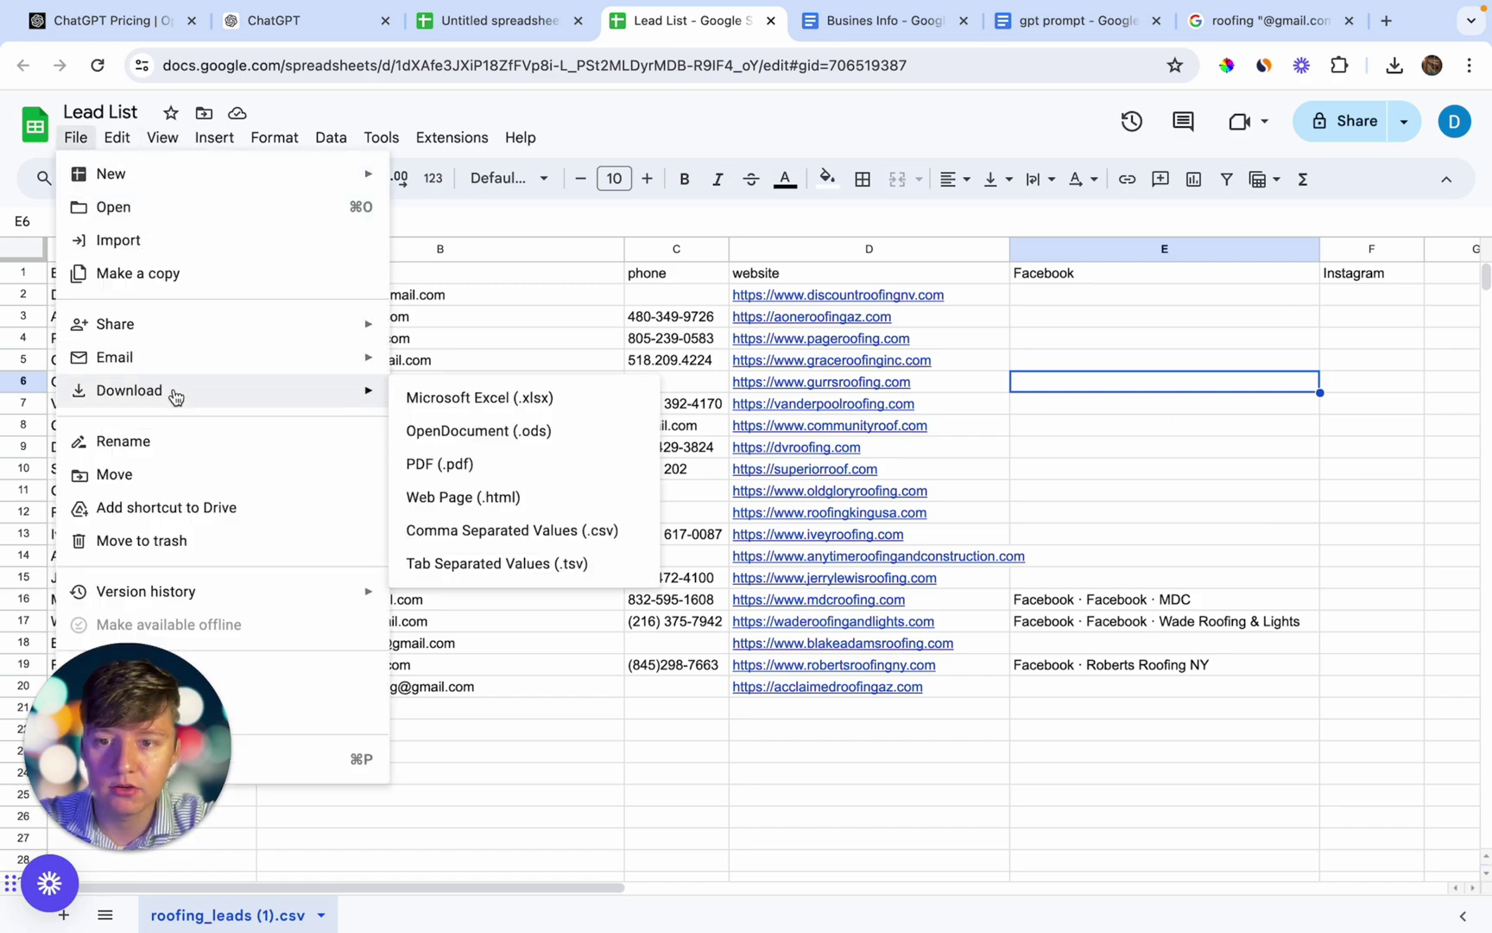
left_click(522, 530)
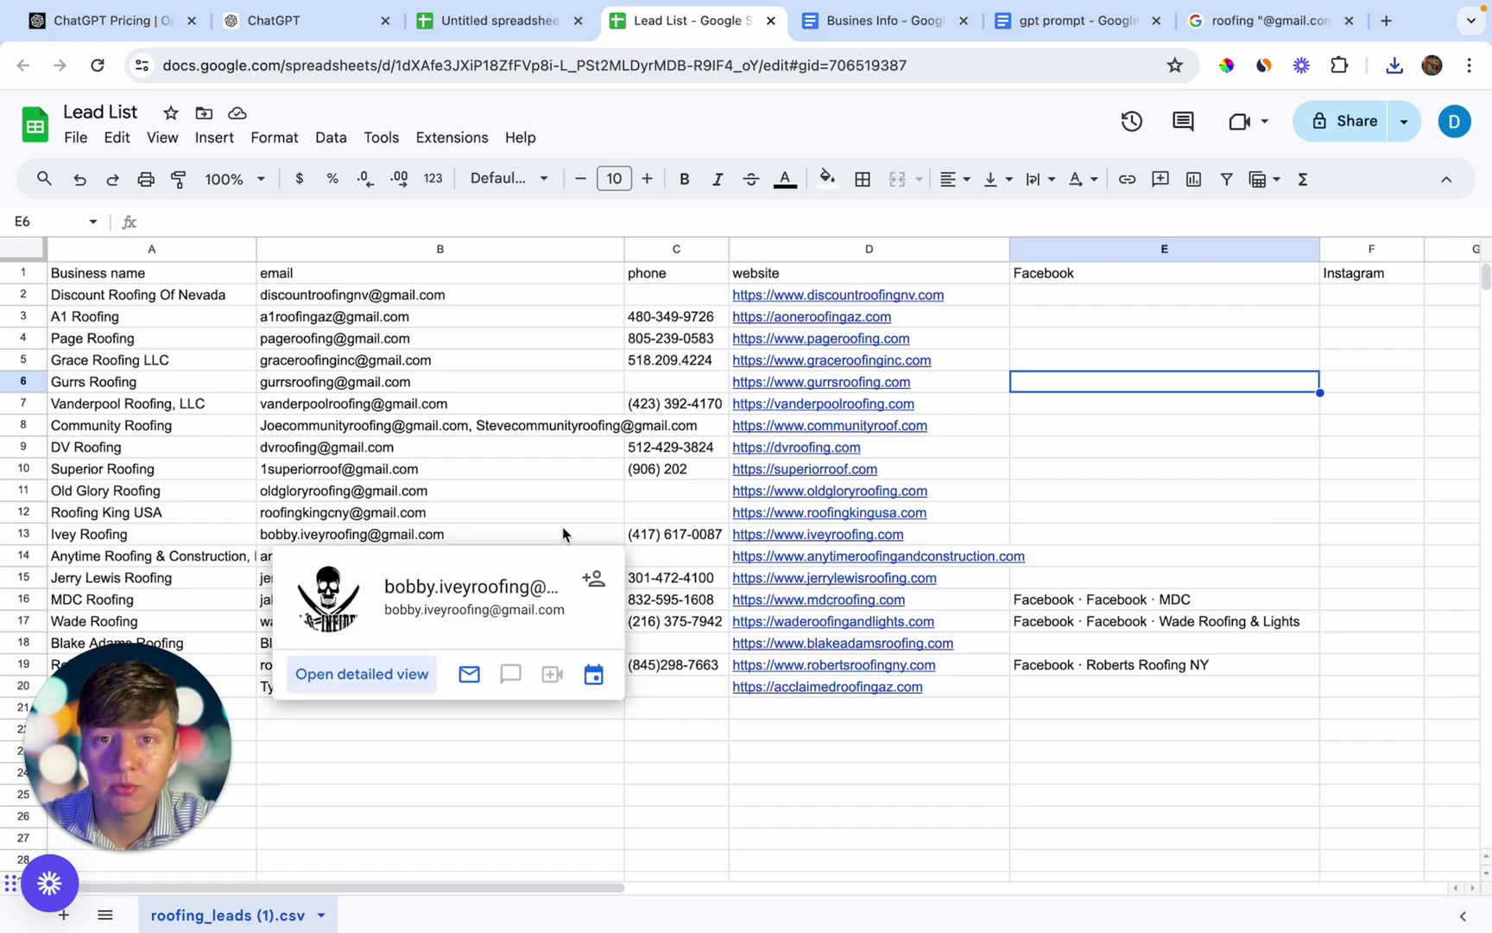
Compare the gpt prompt document against the Lead List sheet, then view the Busines Info document
left_click(1032, 26)
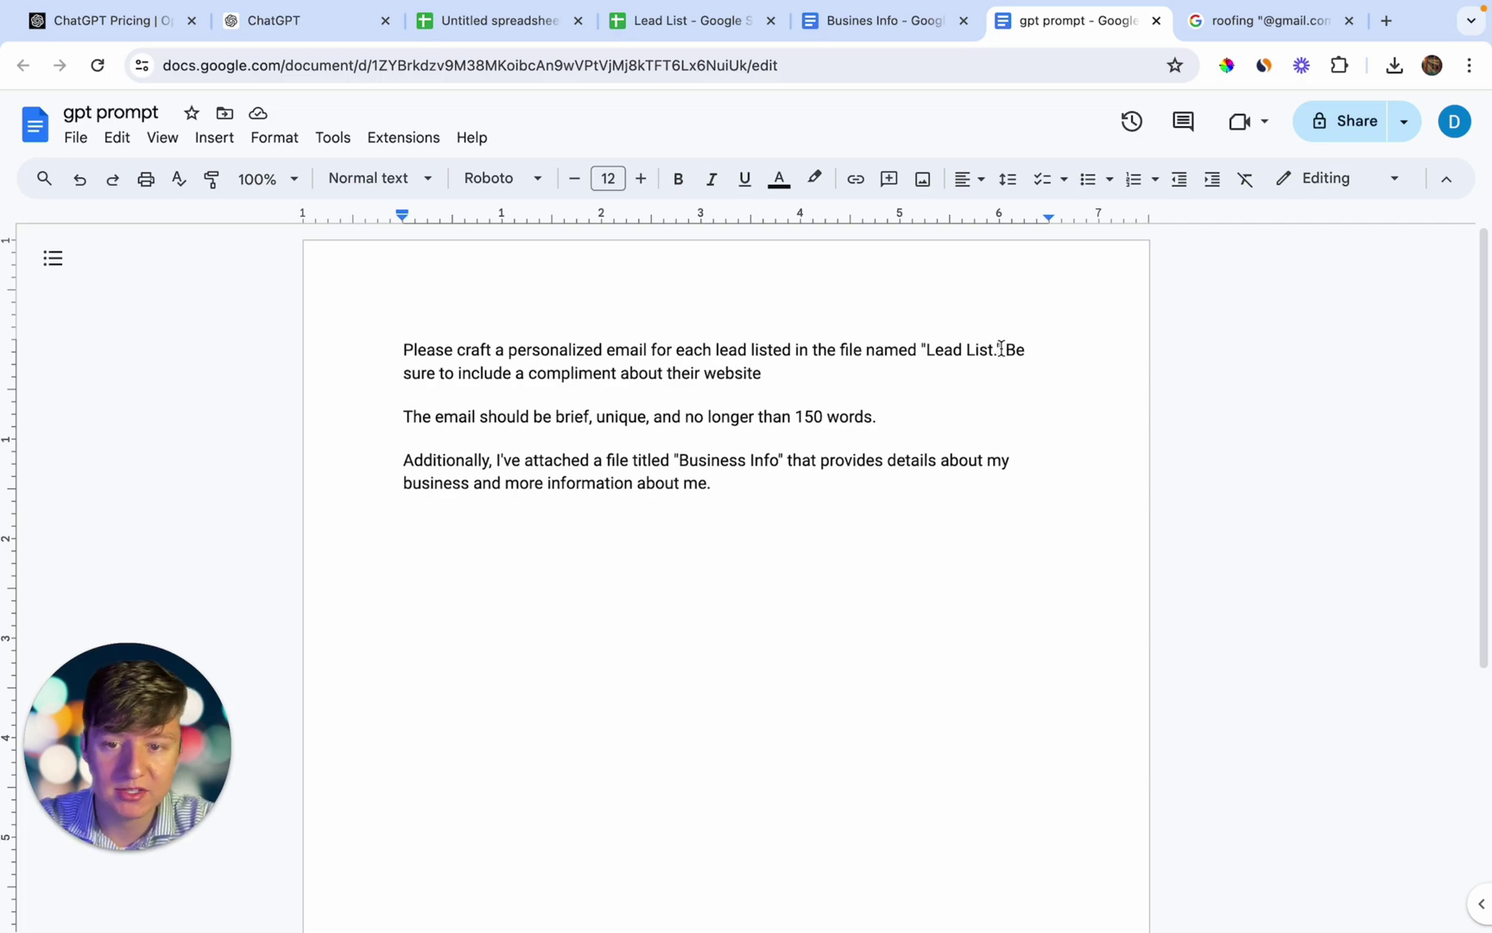
left_click(675, 33)
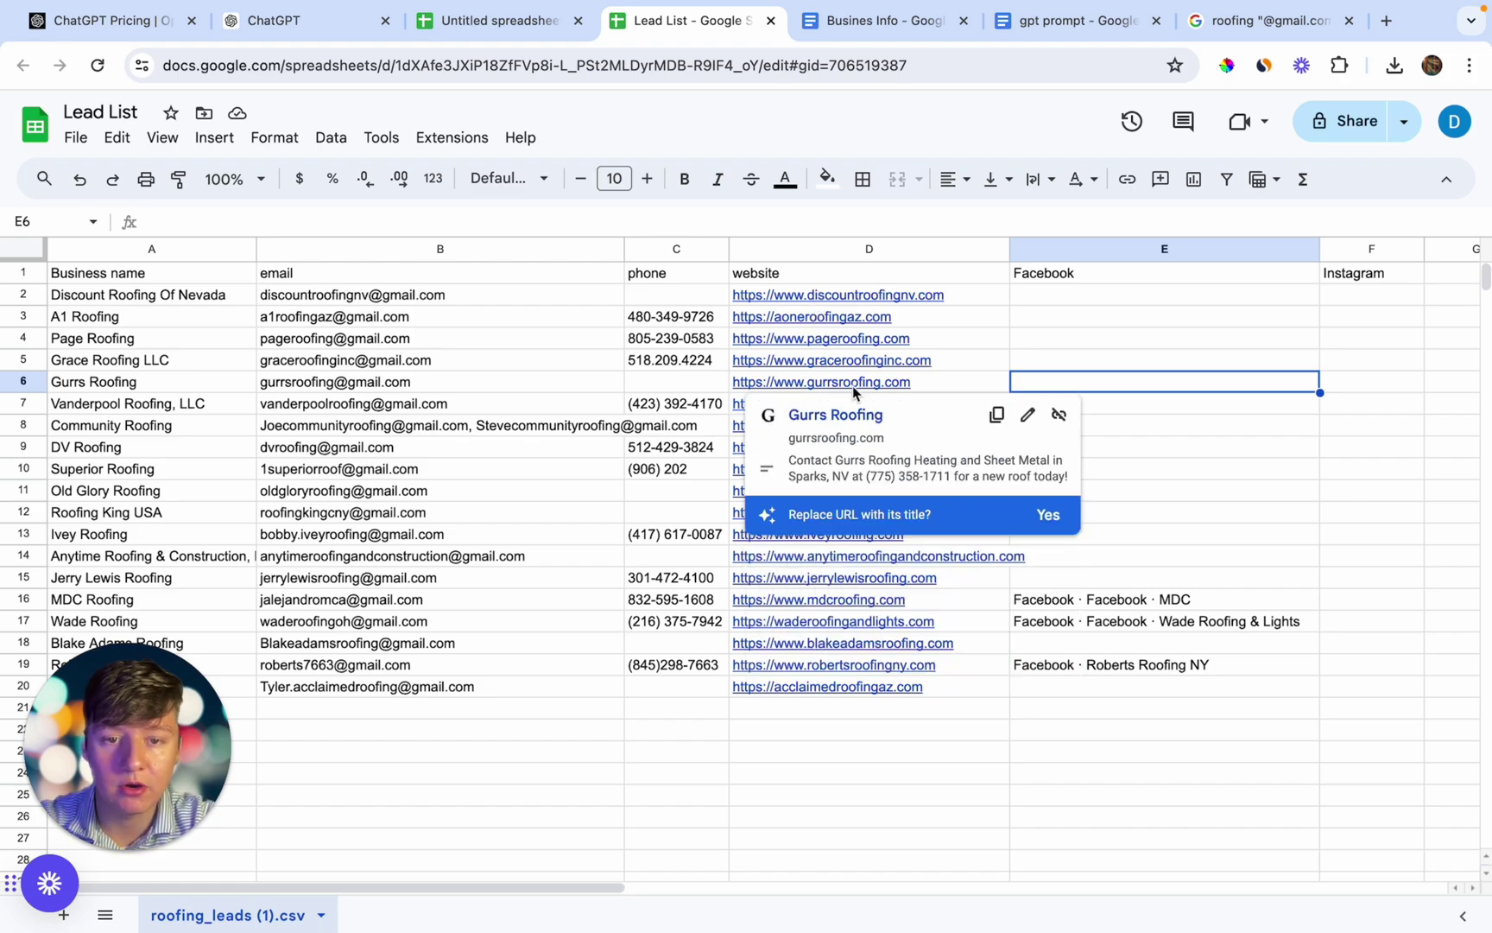
mouse_move(856, 323)
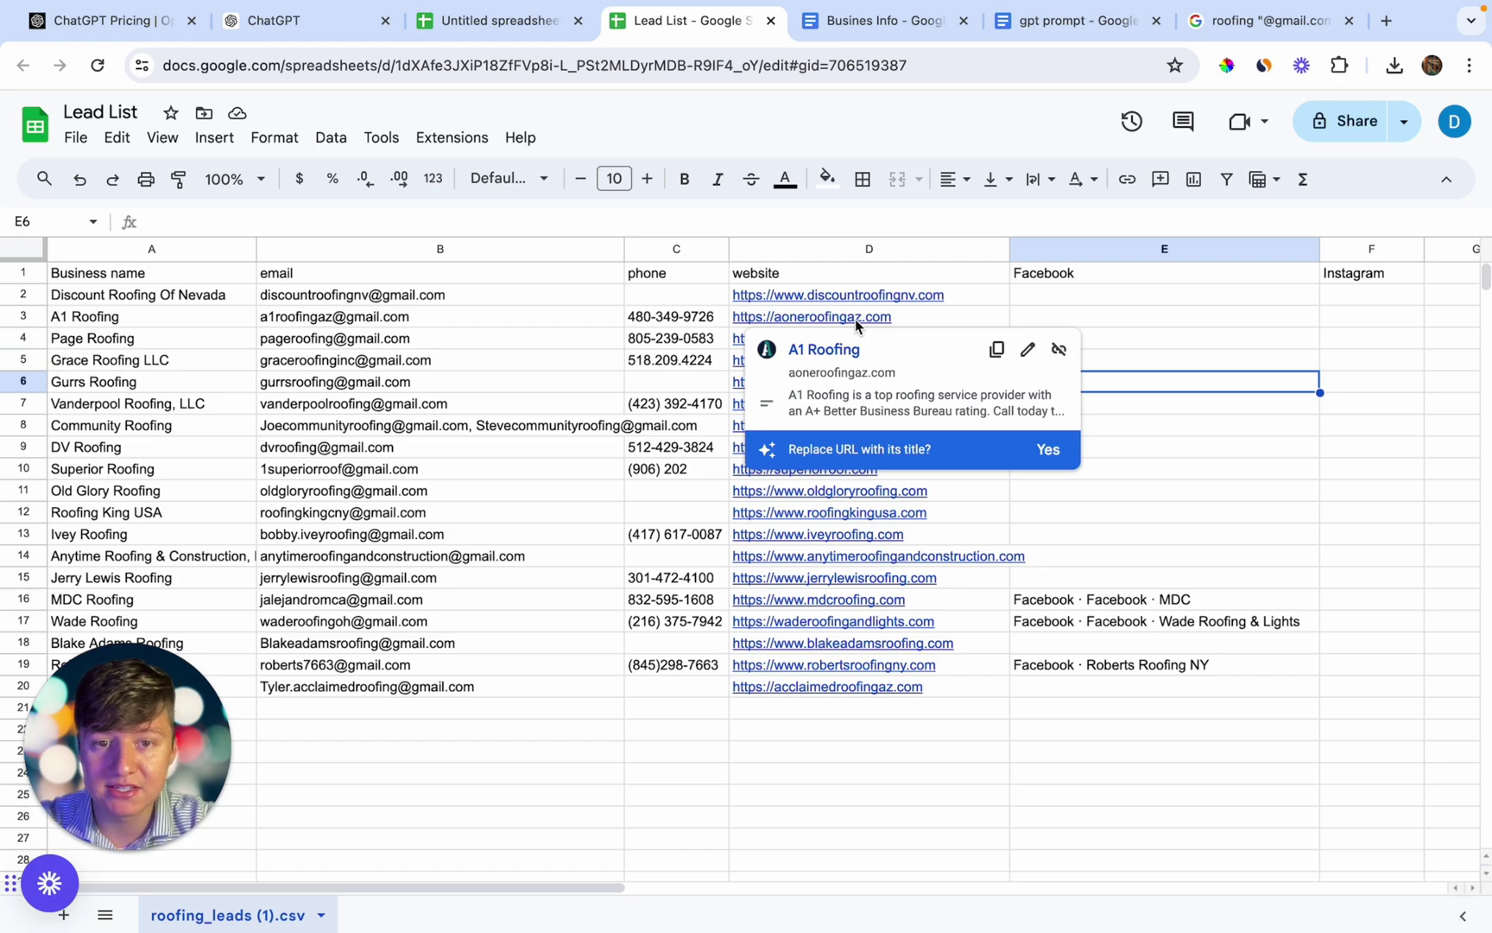
left_click(1051, 26)
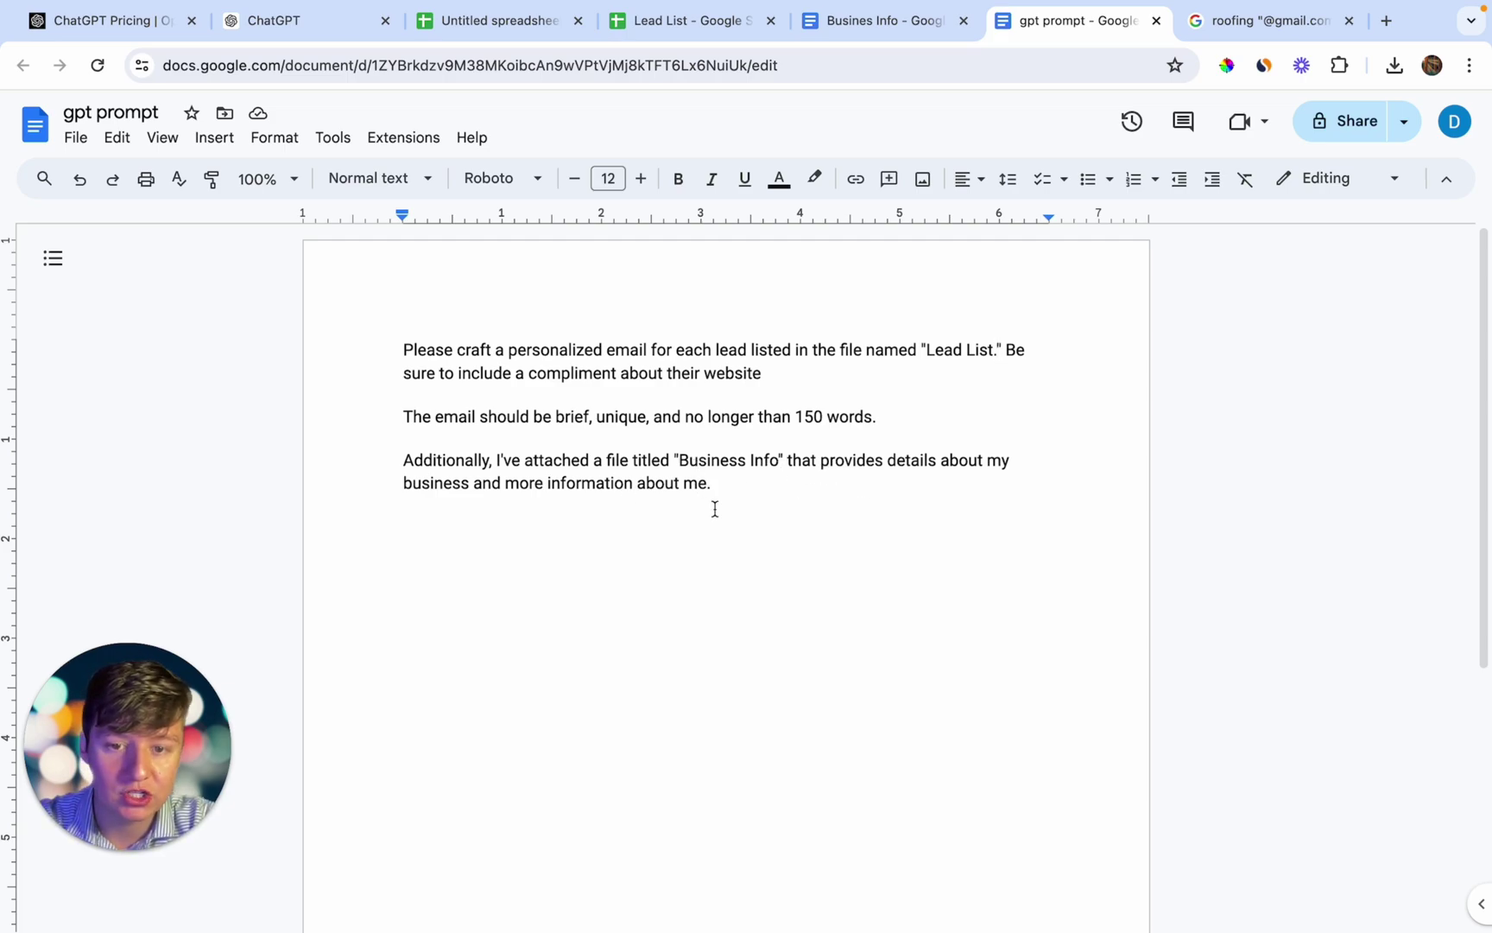
left_click(875, 27)
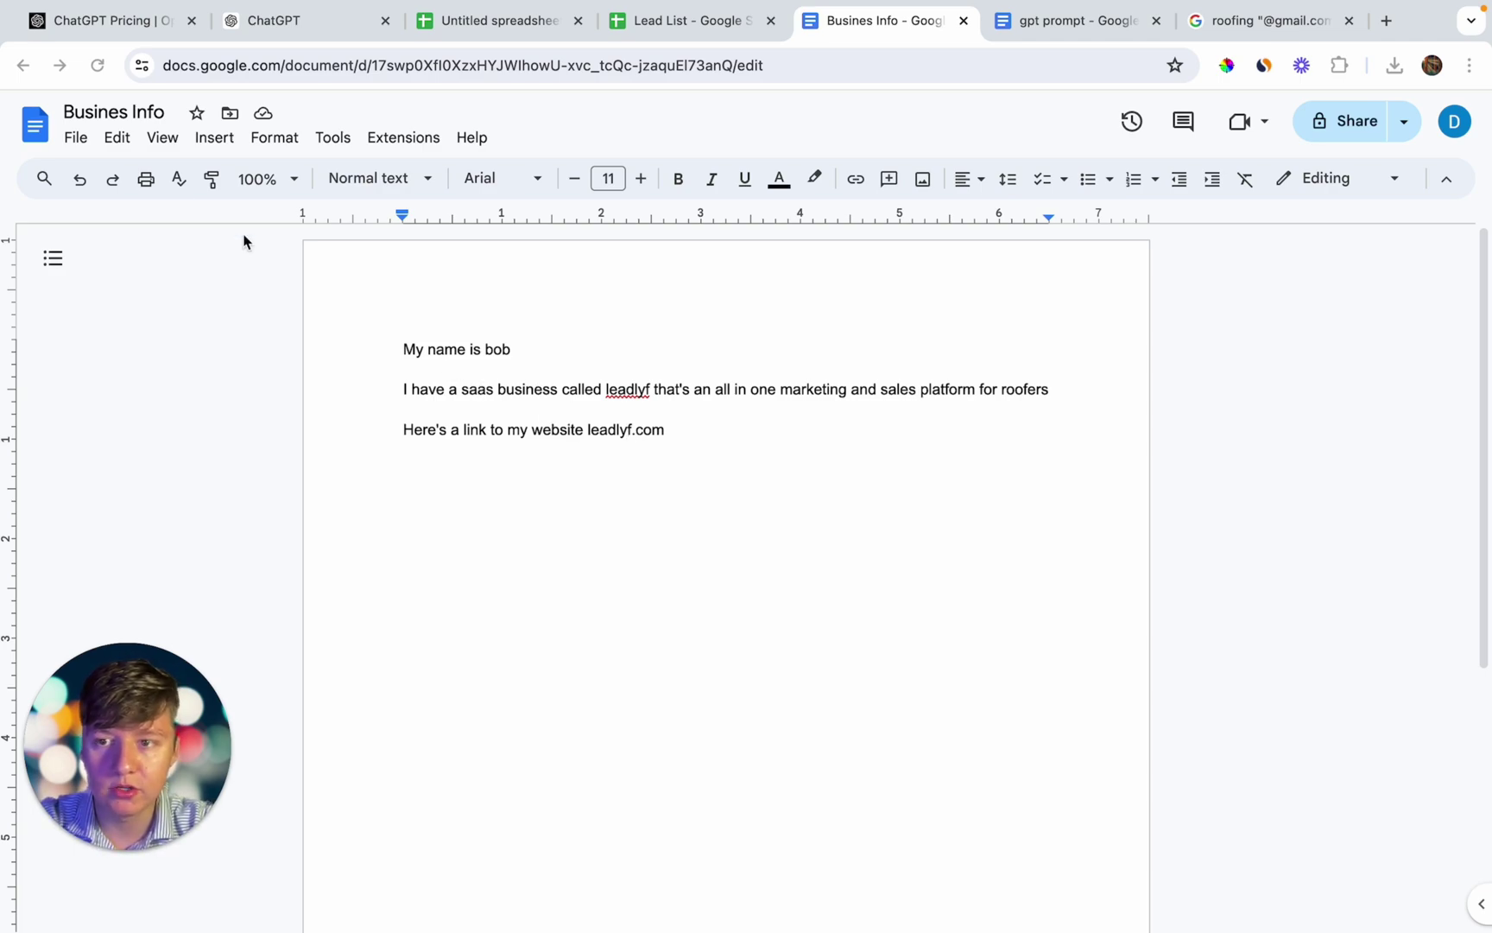
Download the Busines Info document as a PDF
left_click(74, 140)
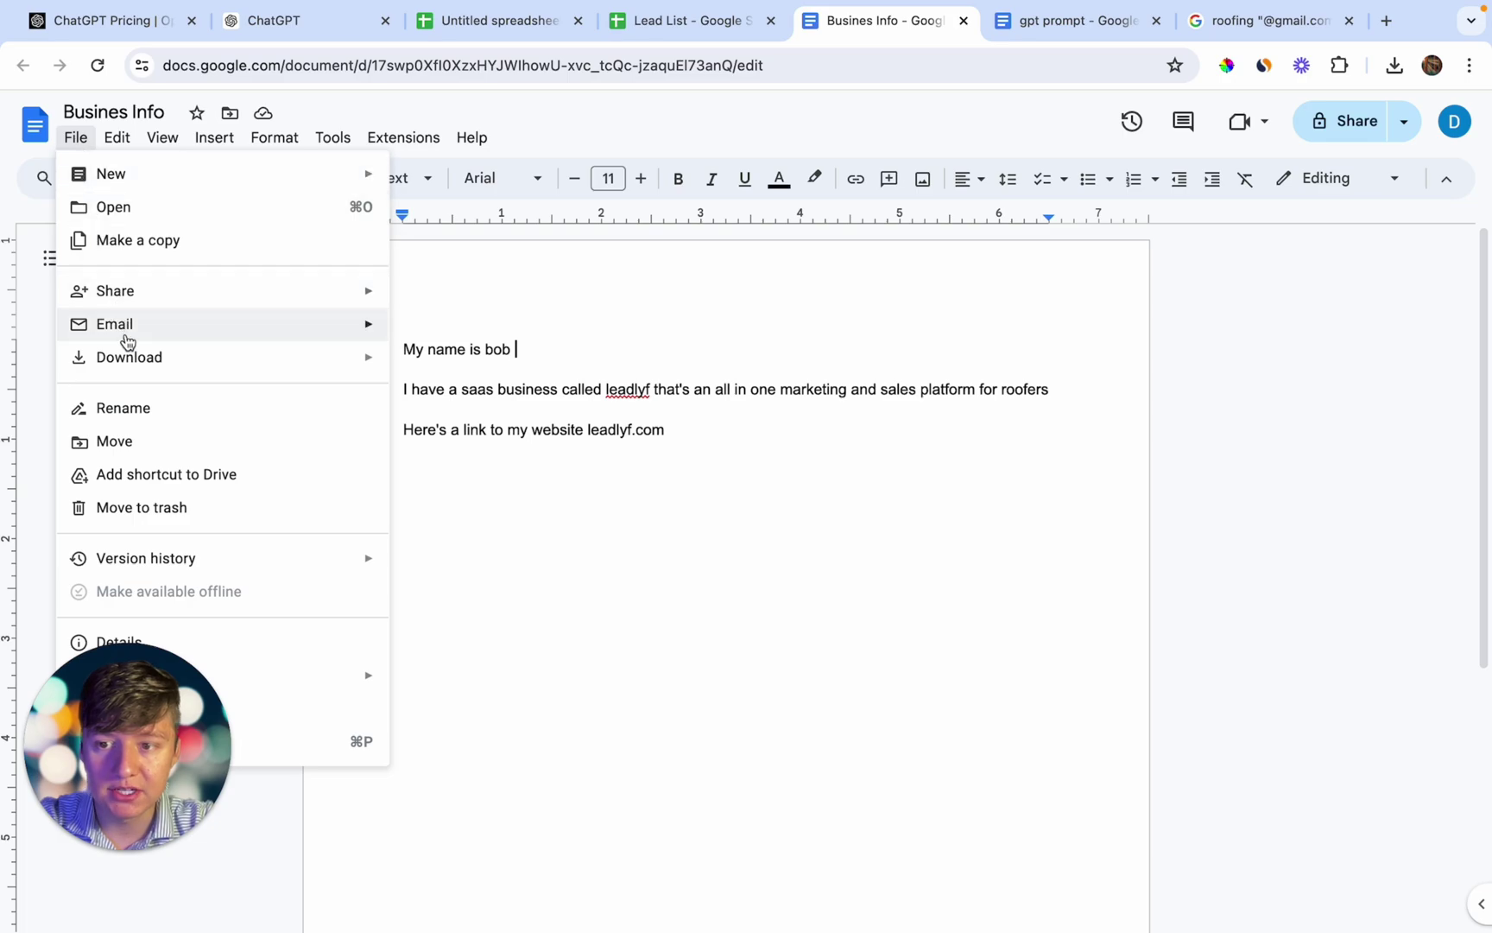
mouse_move(125, 356)
left_click(533, 466)
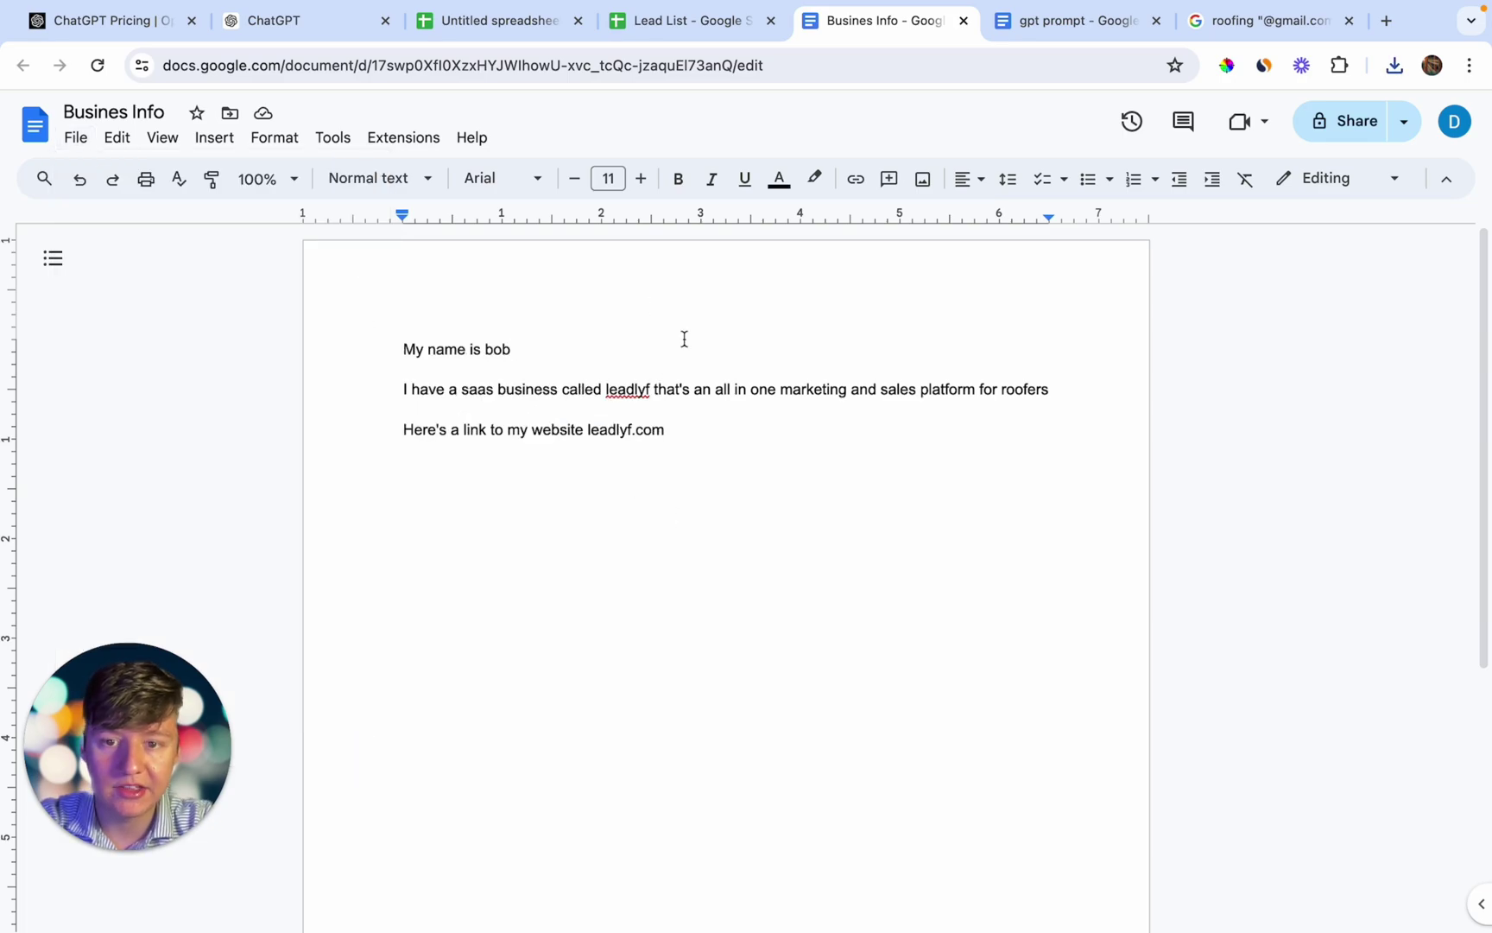
Select the full three-paragraph outreach prompt in the gpt prompt document
left_click(667, 35)
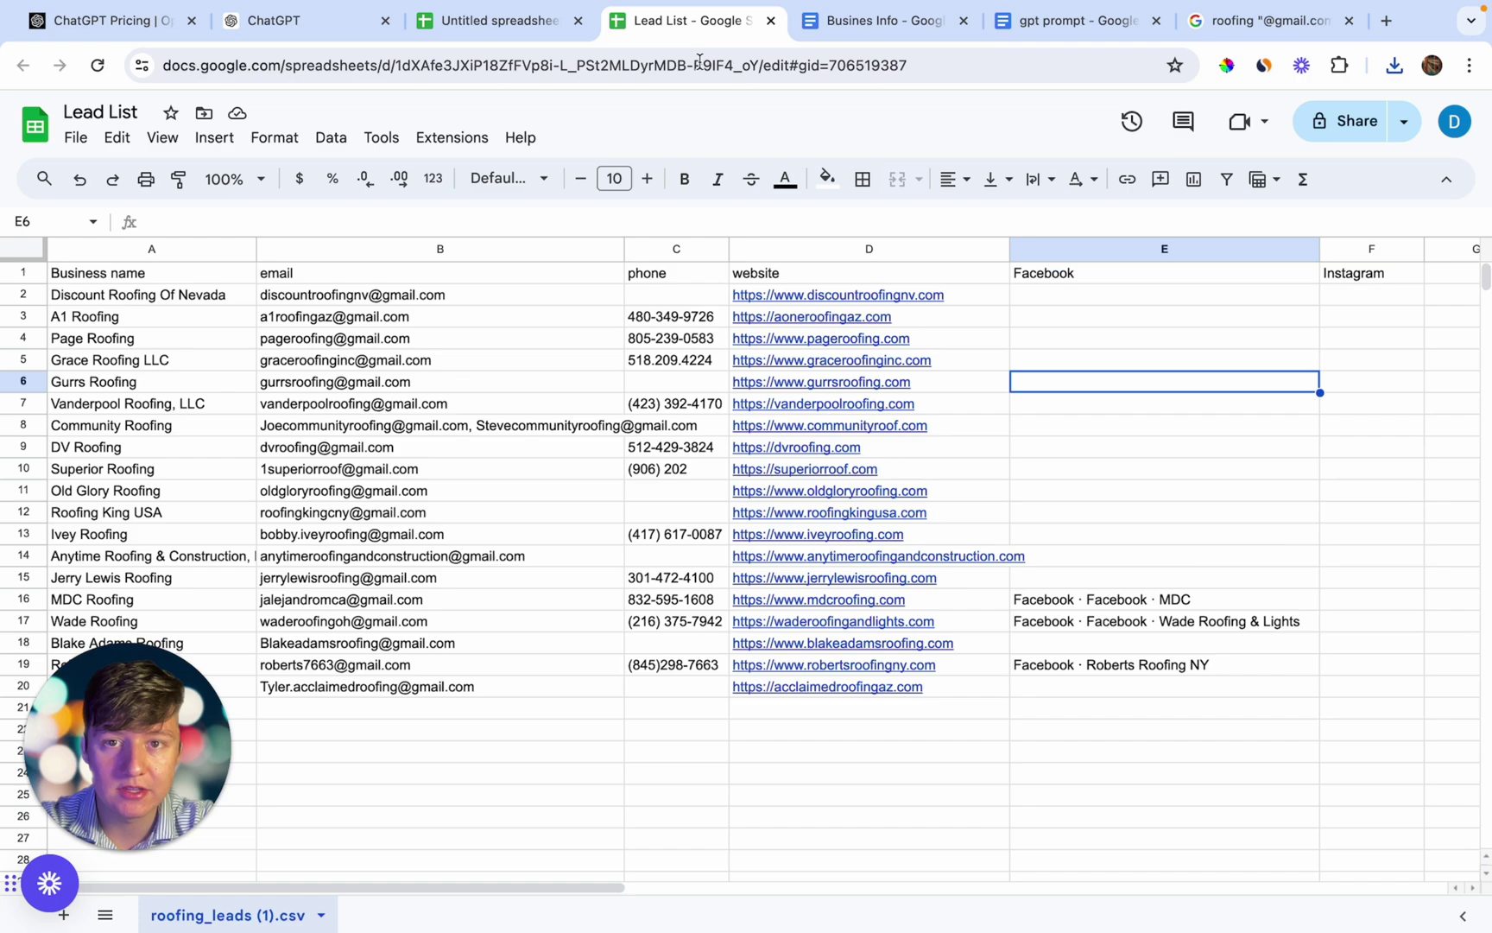
left_click(1049, 26)
left_click_drag(403, 350, 739, 486)
key("super+c")
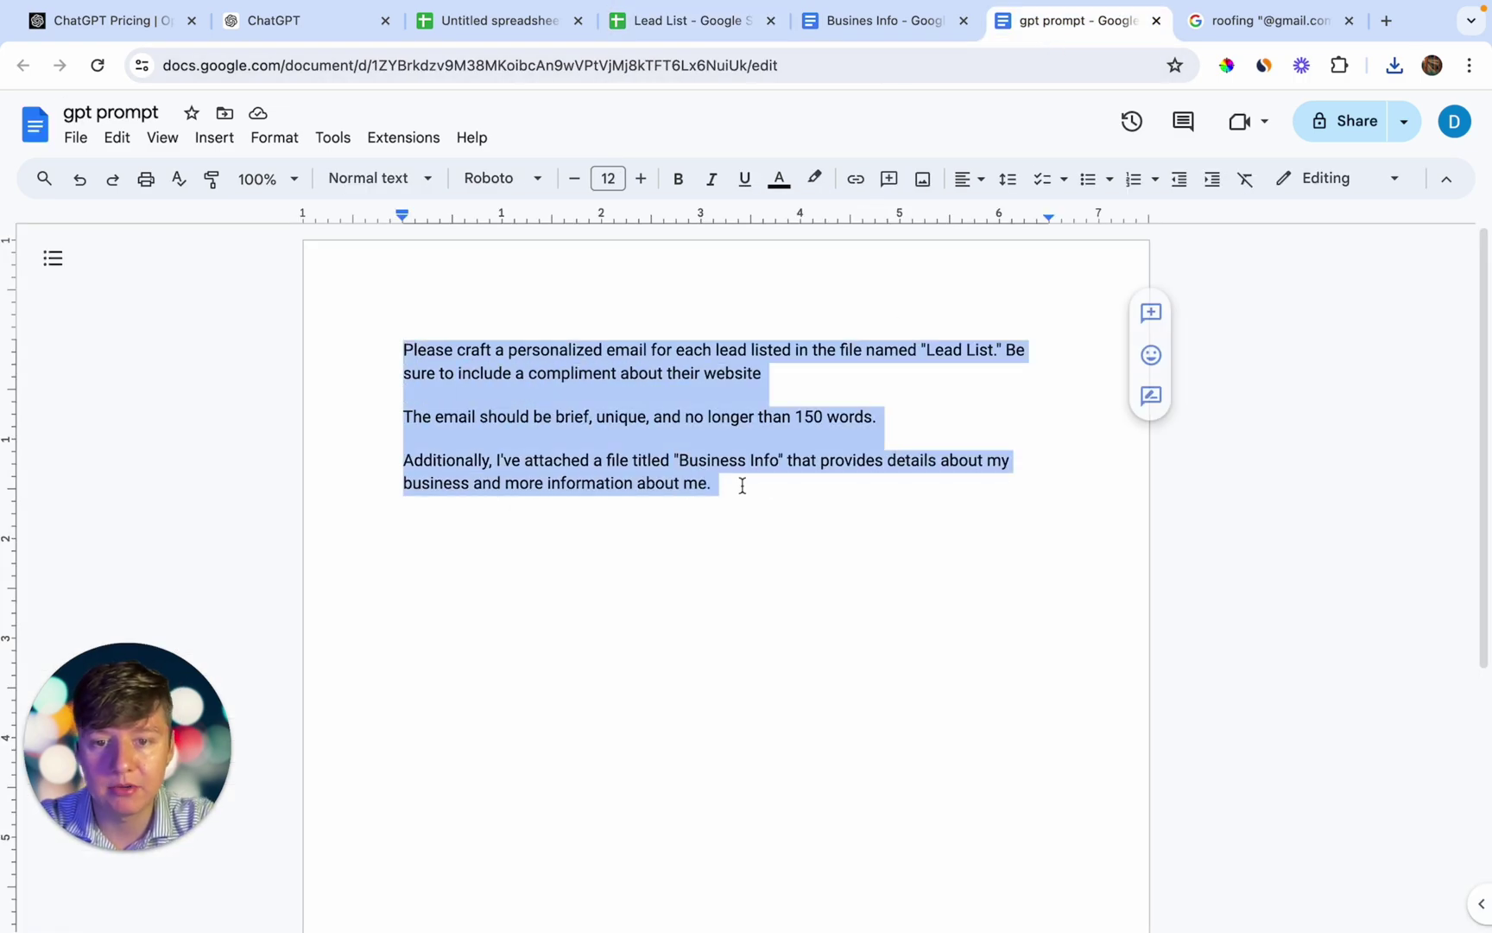
In a fresh chat, paste the prompt, attach Busines Info .pdf and the Lead List CSV, and send
left_click(318, 32)
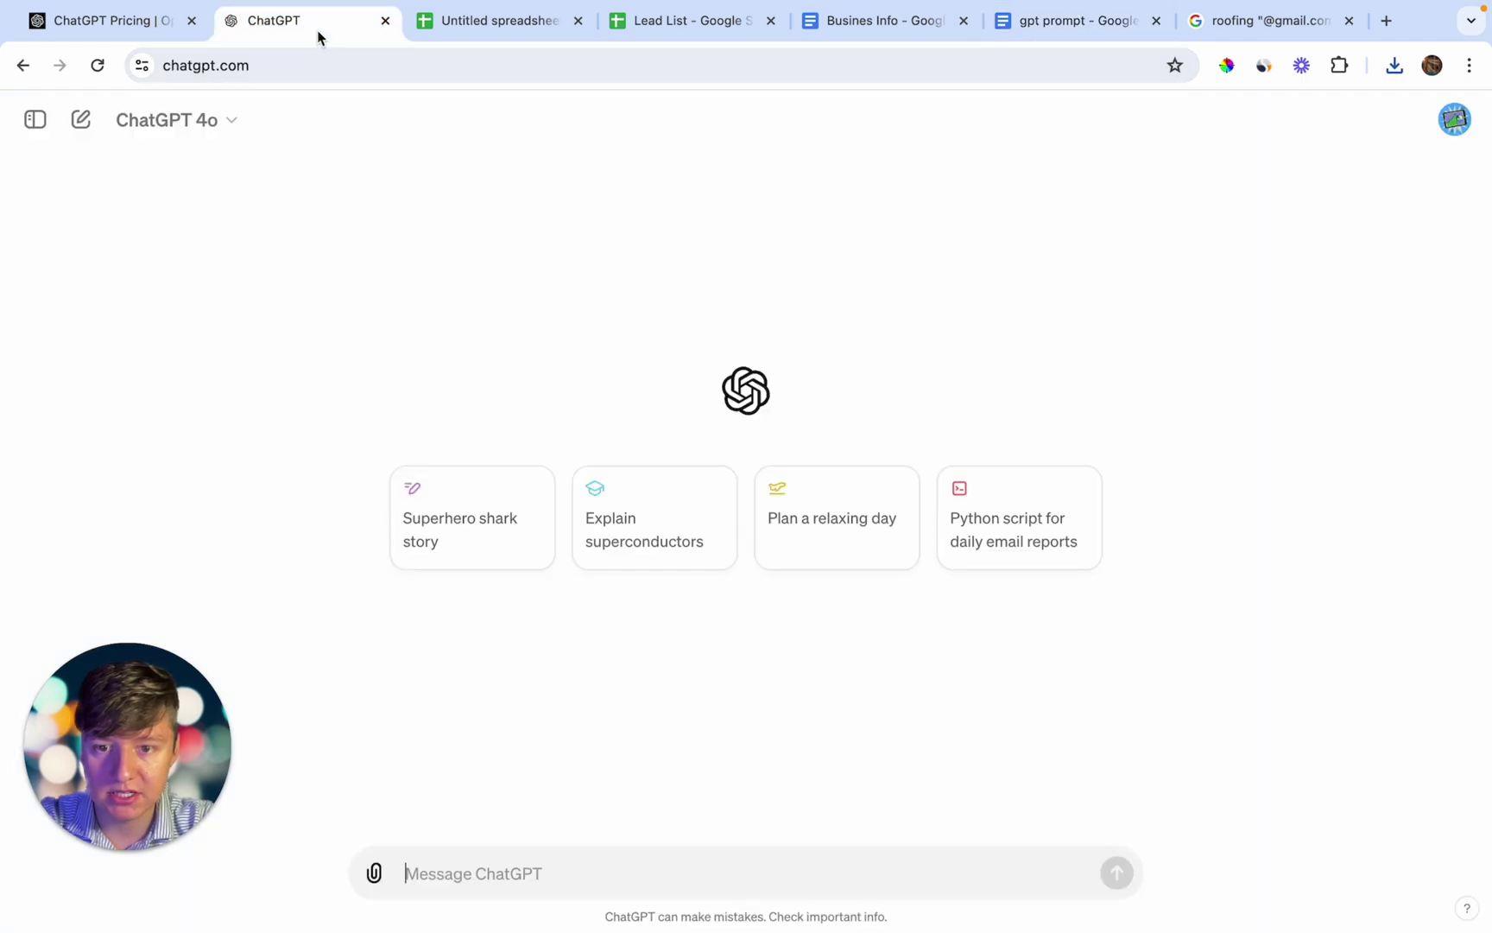
key("super+v")
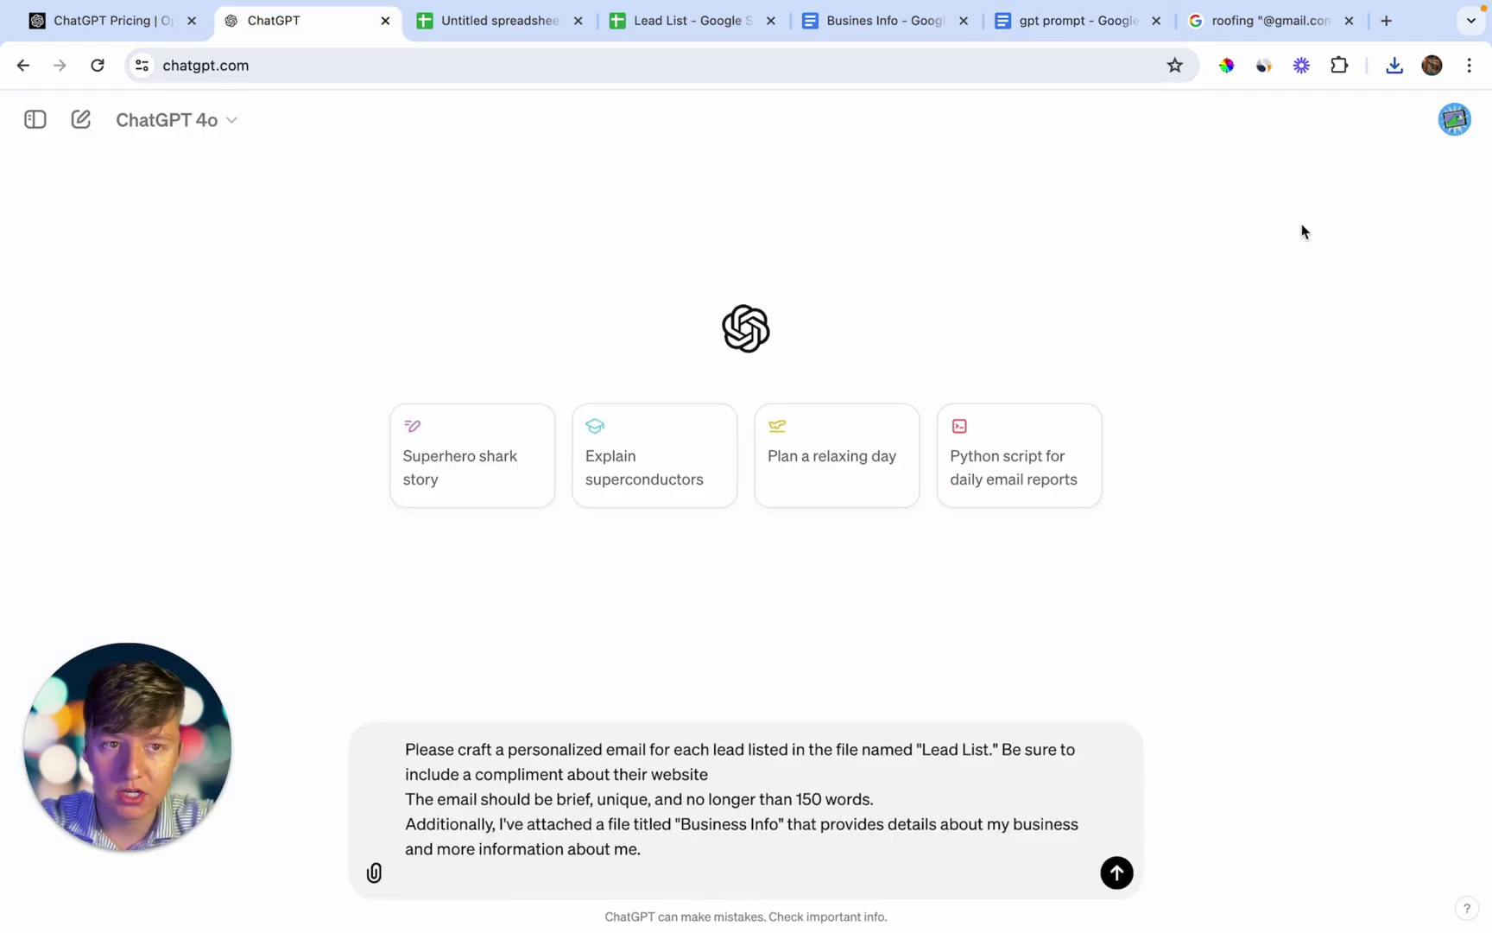
left_click(1393, 67)
left_click_drag(1208, 156, 554, 768)
left_click(1393, 65)
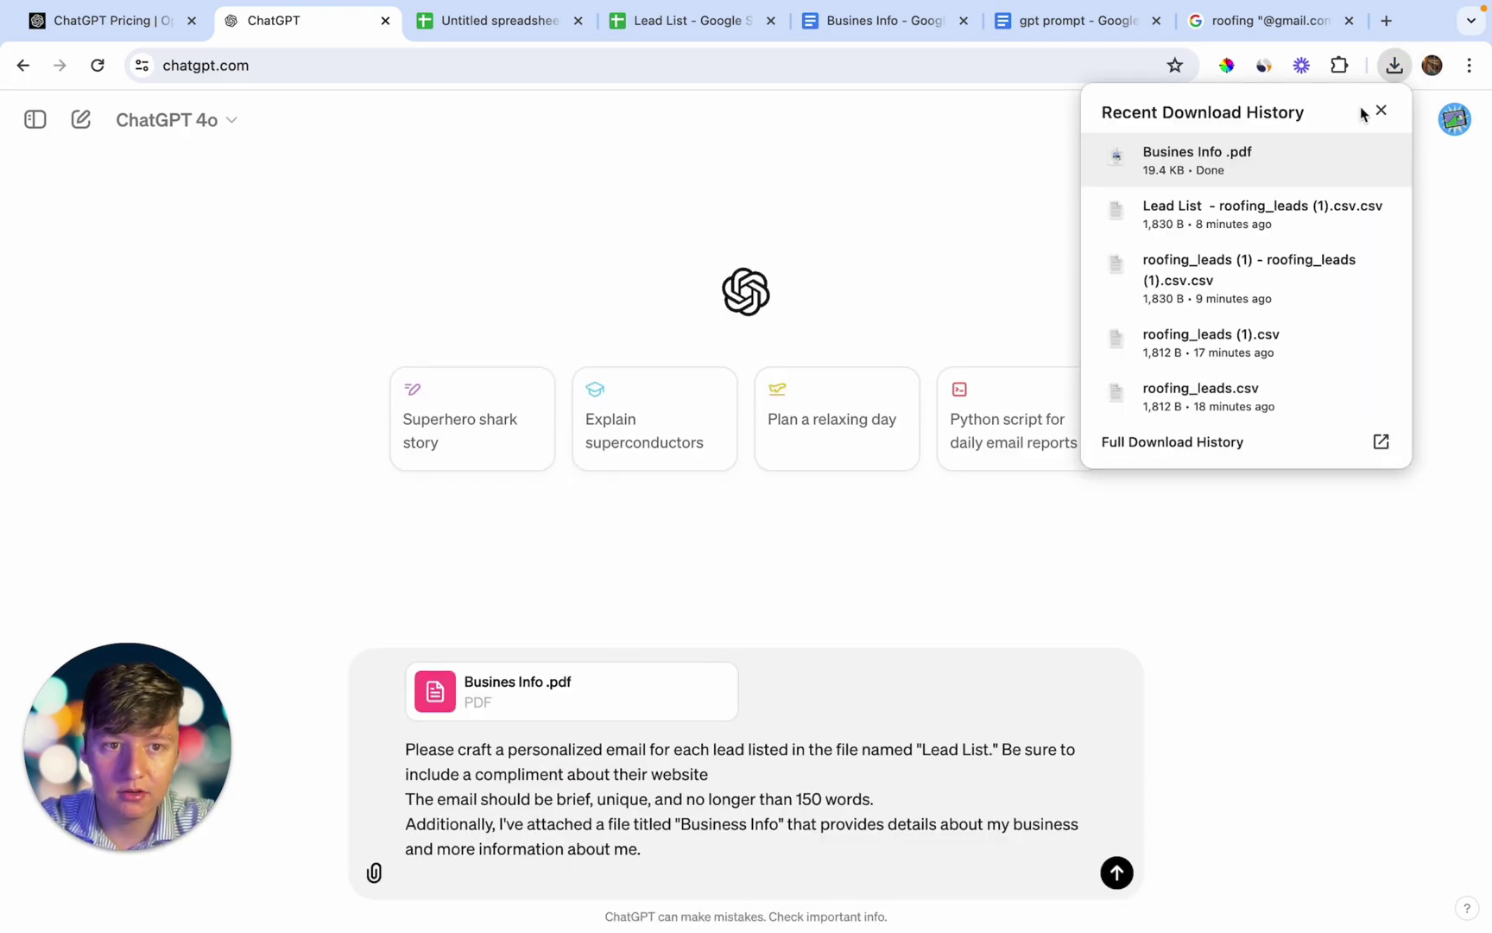
left_click_drag(1233, 234, 940, 696)
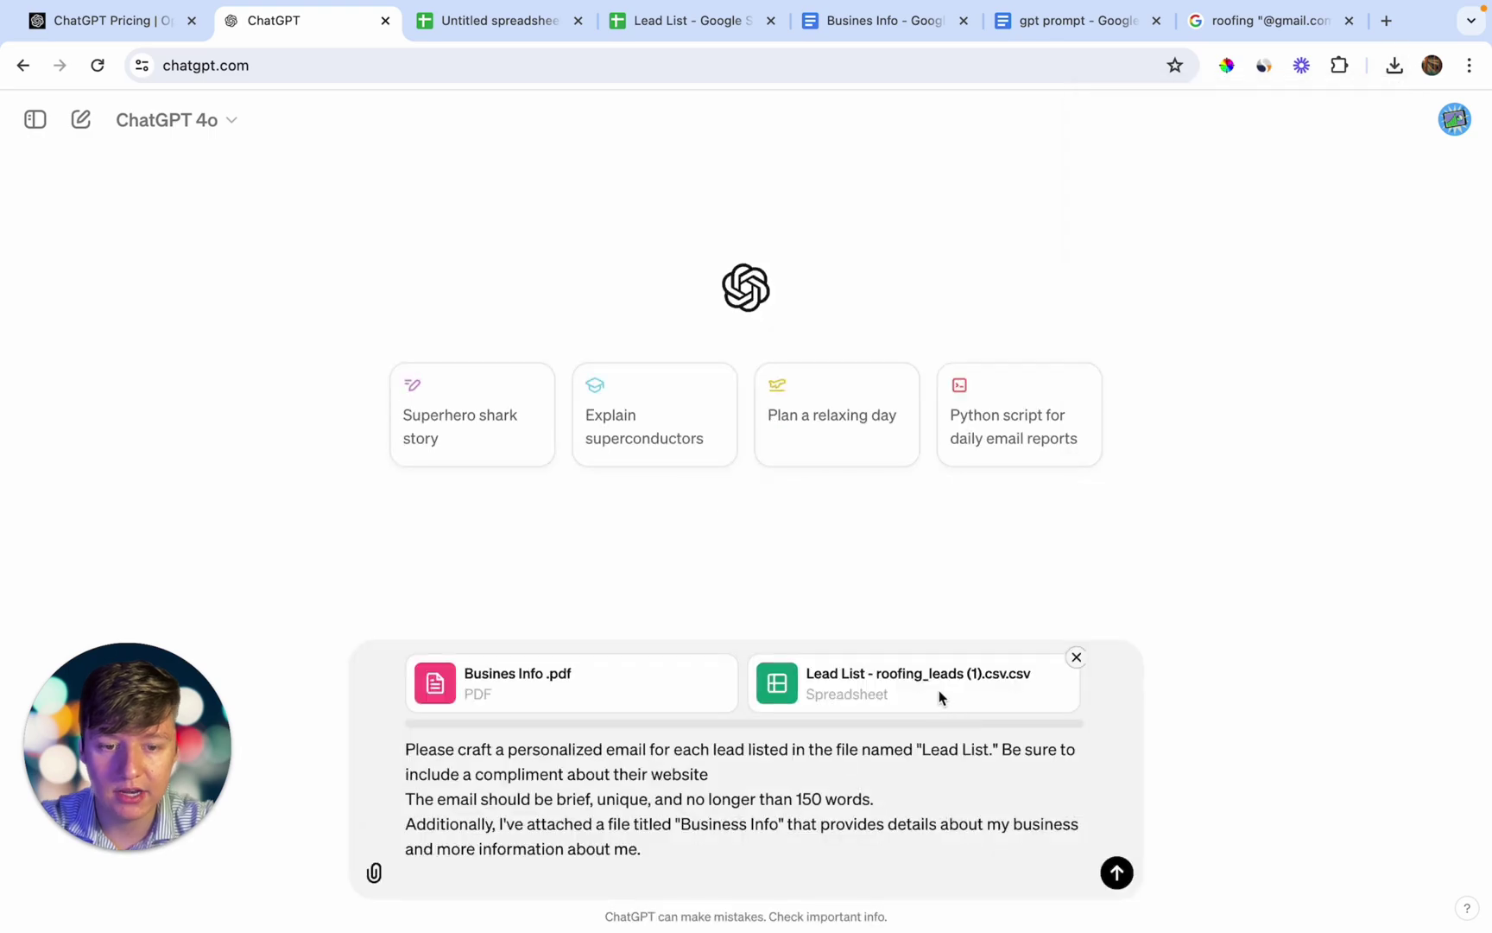
left_click(1117, 873)
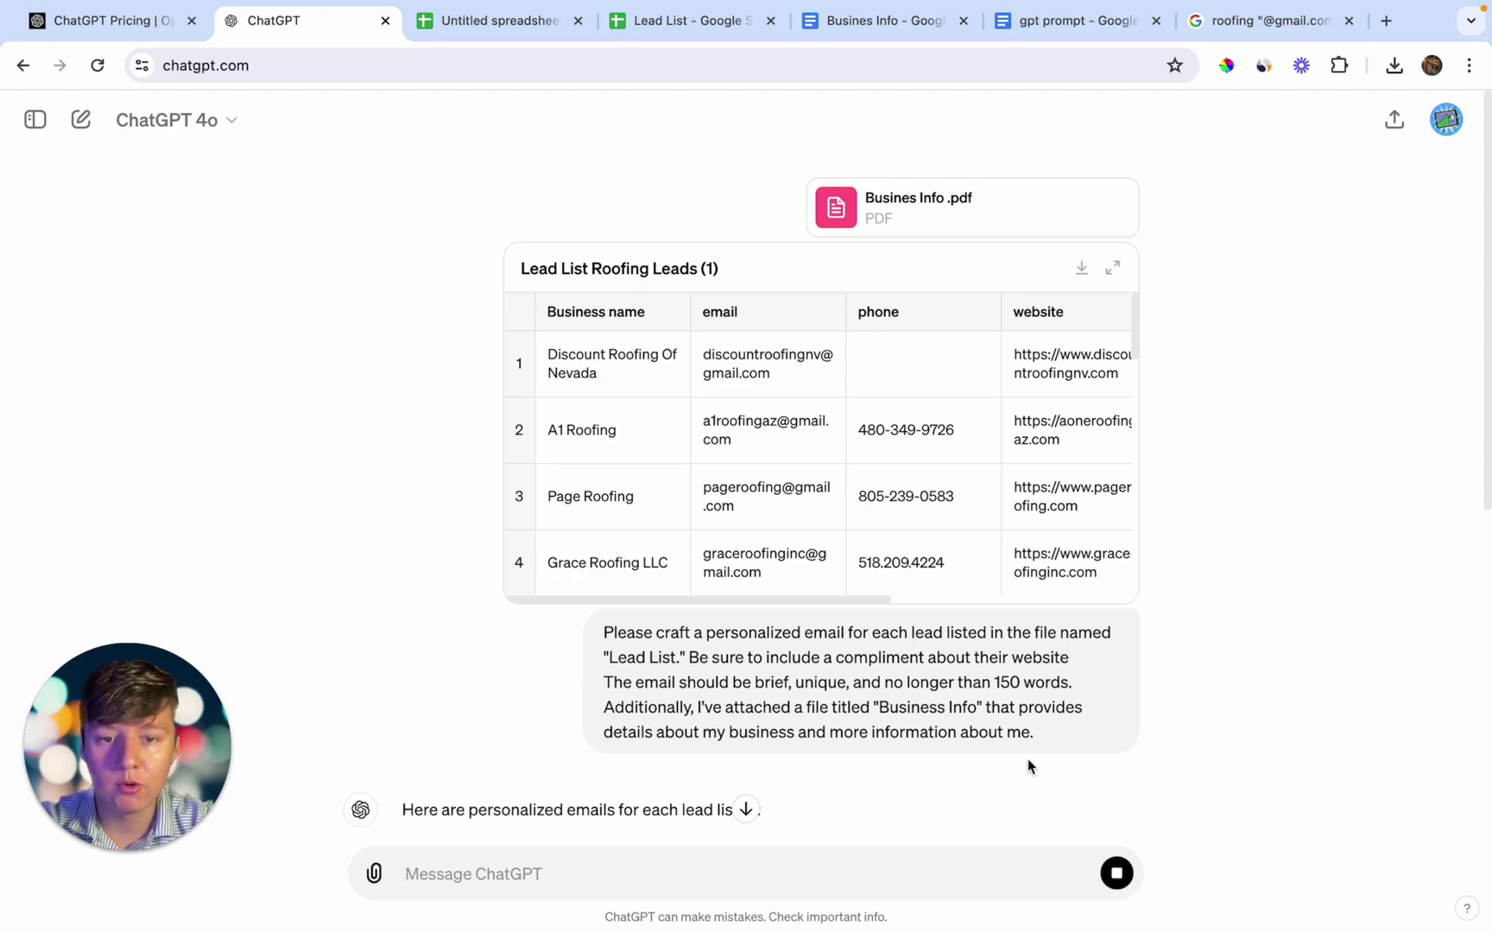
Scroll through ChatGPT's personalized emails for the first roofing leads
scroll(1027, 544, "right", 3)
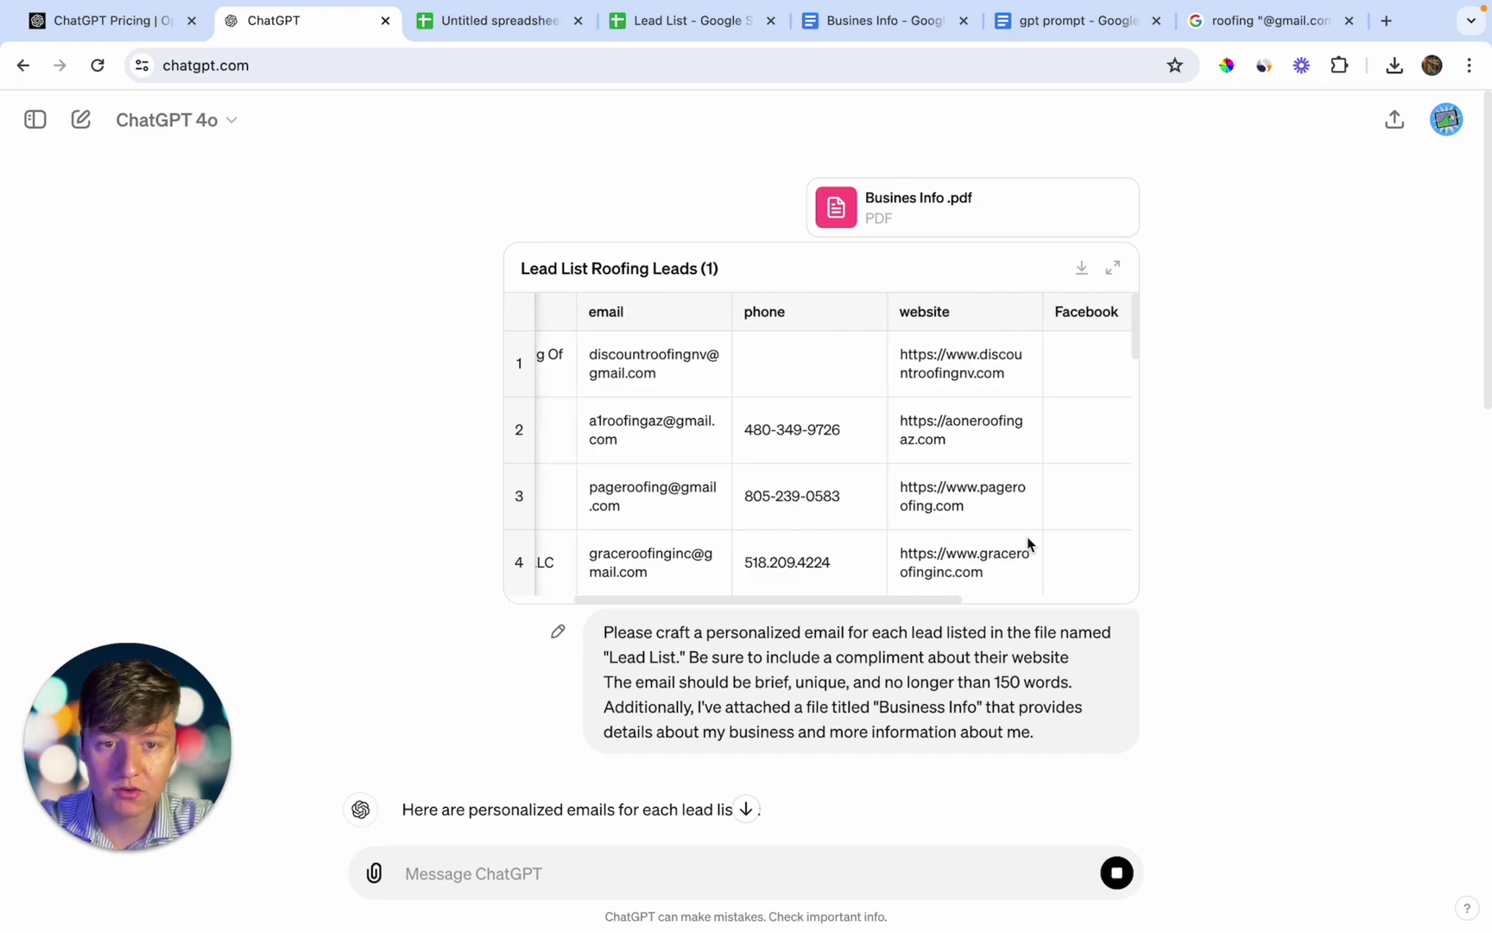
scroll(1027, 542, "down", 4)
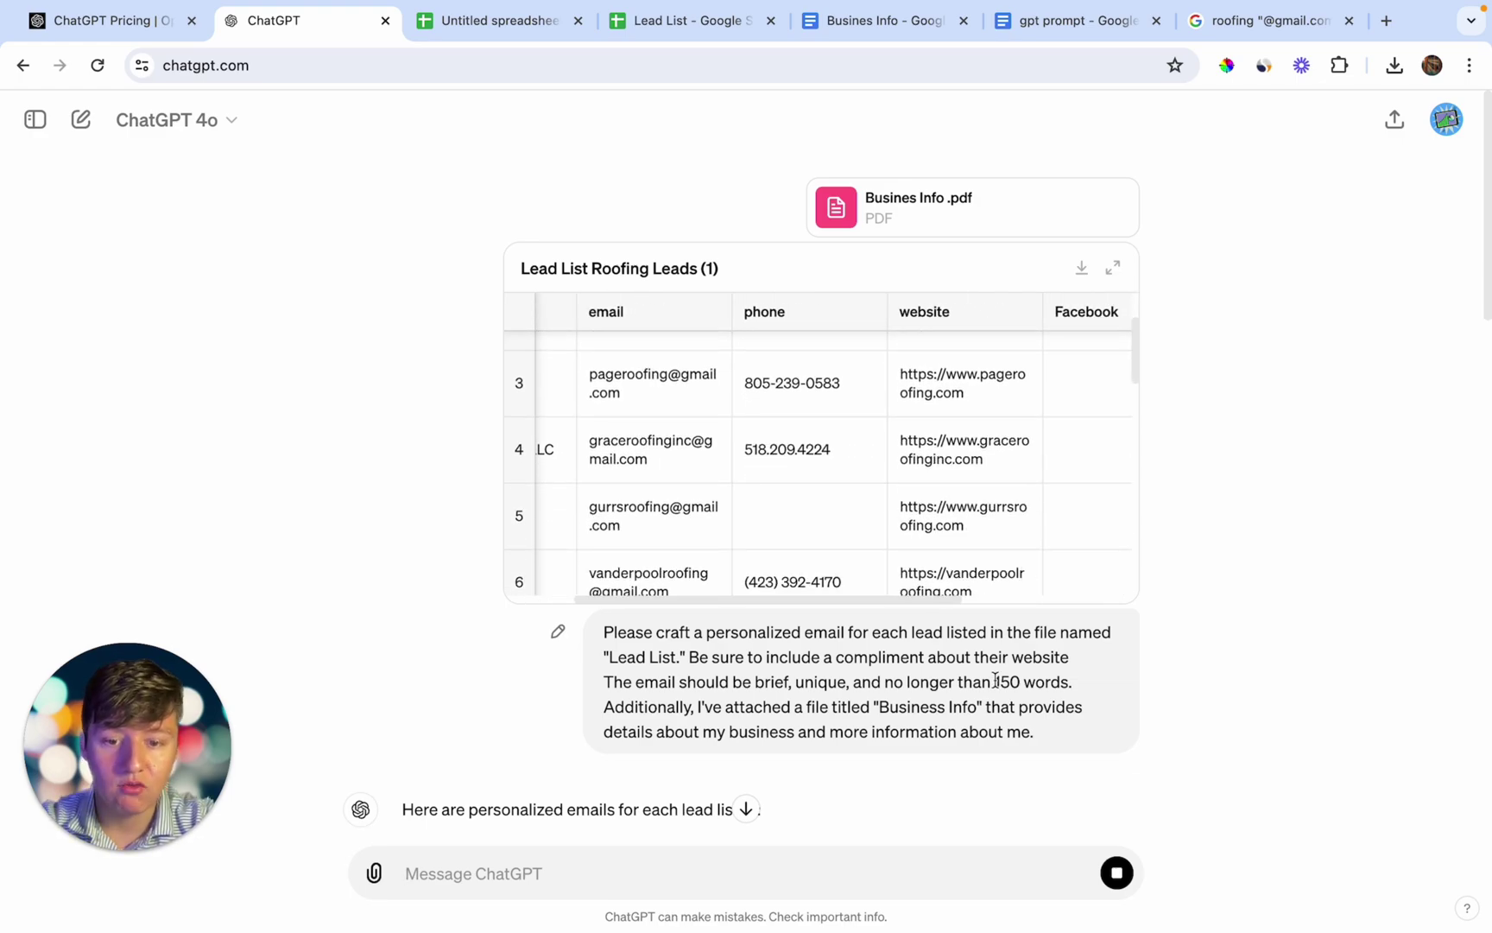
scroll(994, 688, "down", 10)
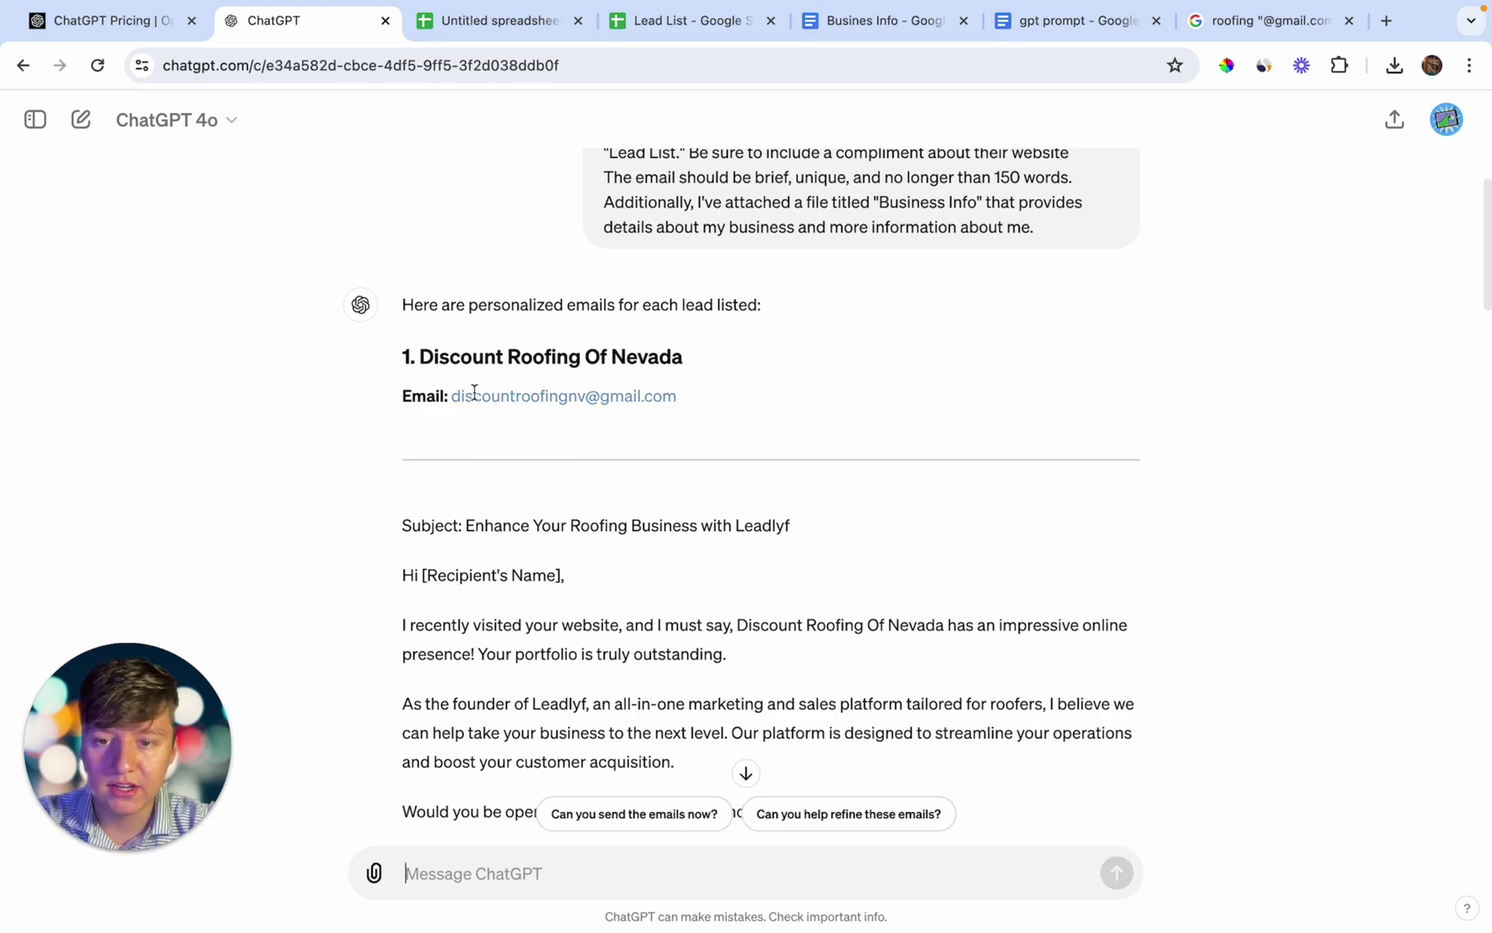
scroll(613, 543, "down", 2)
scroll(614, 542, "down", 1)
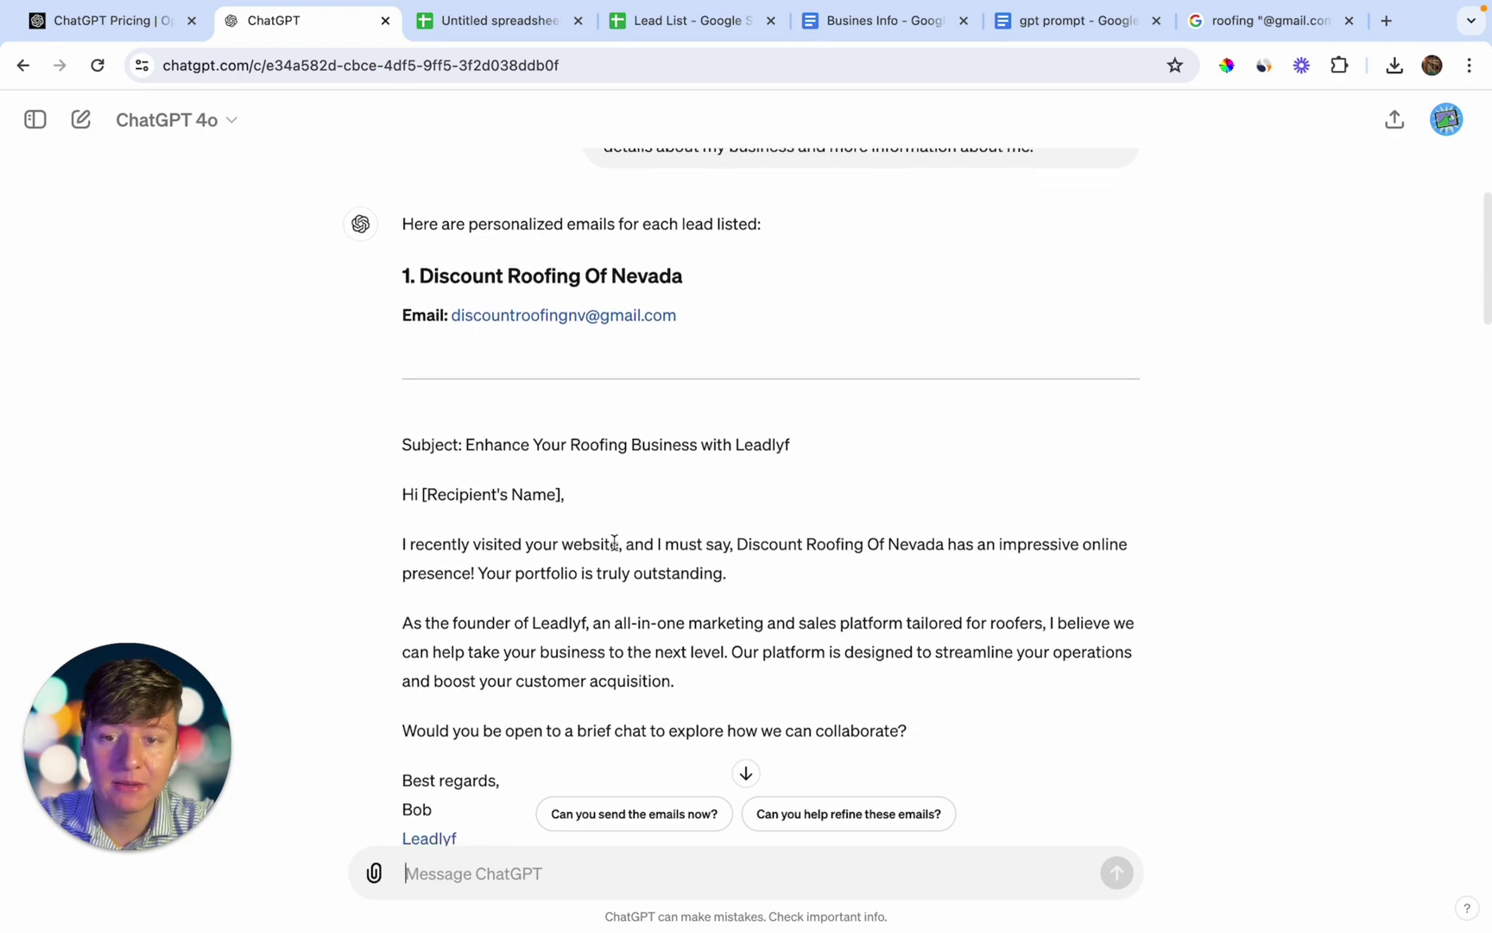
scroll(614, 543, "down", 1)
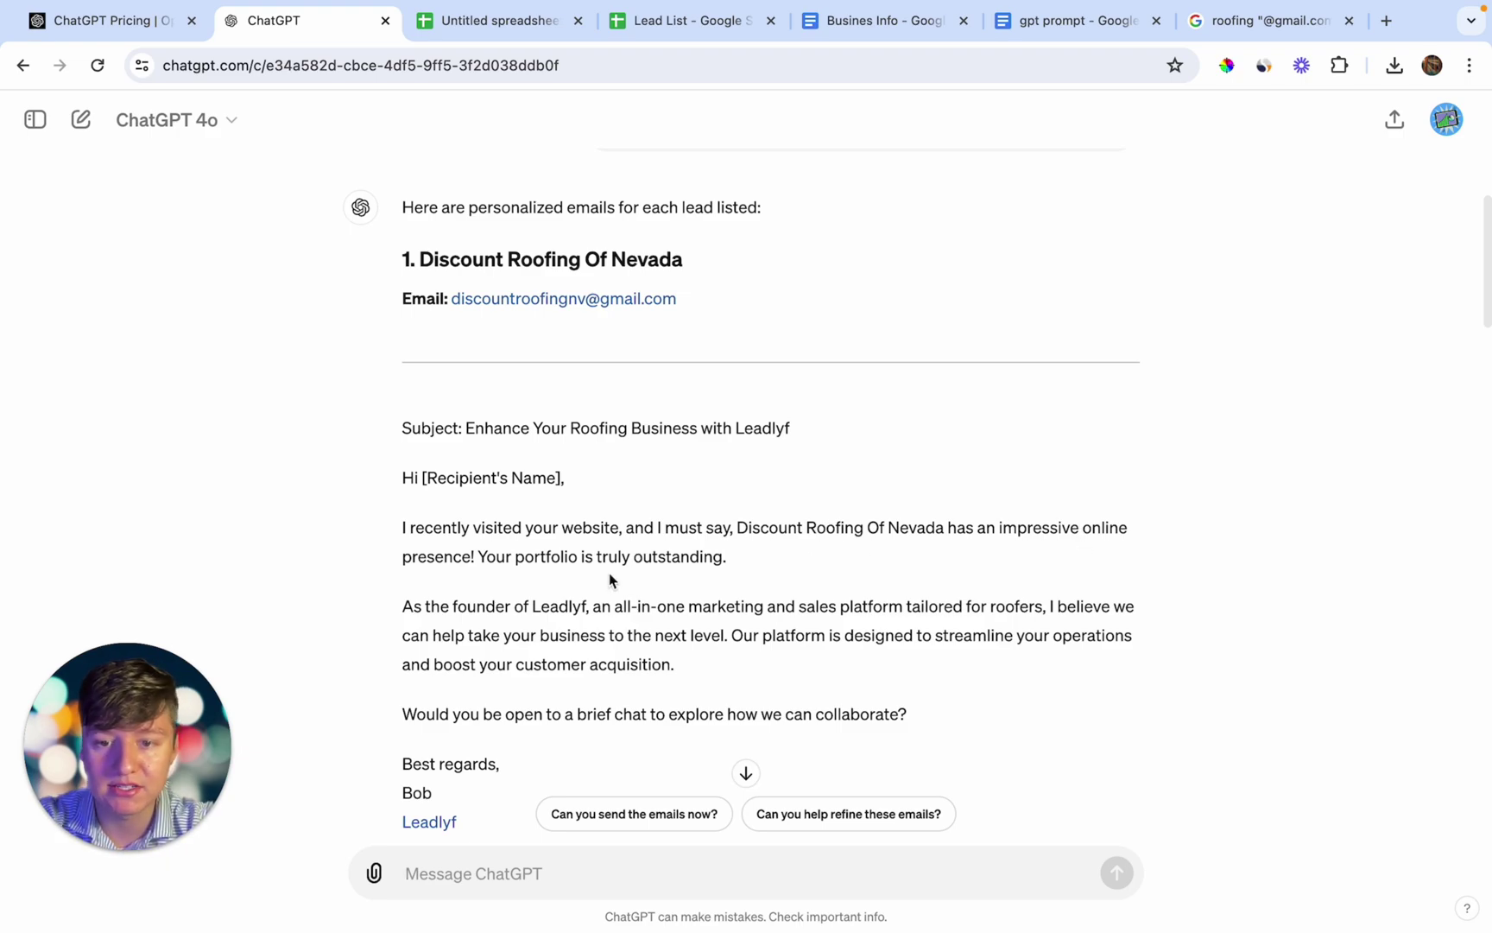
scroll(609, 573, "down", 7)
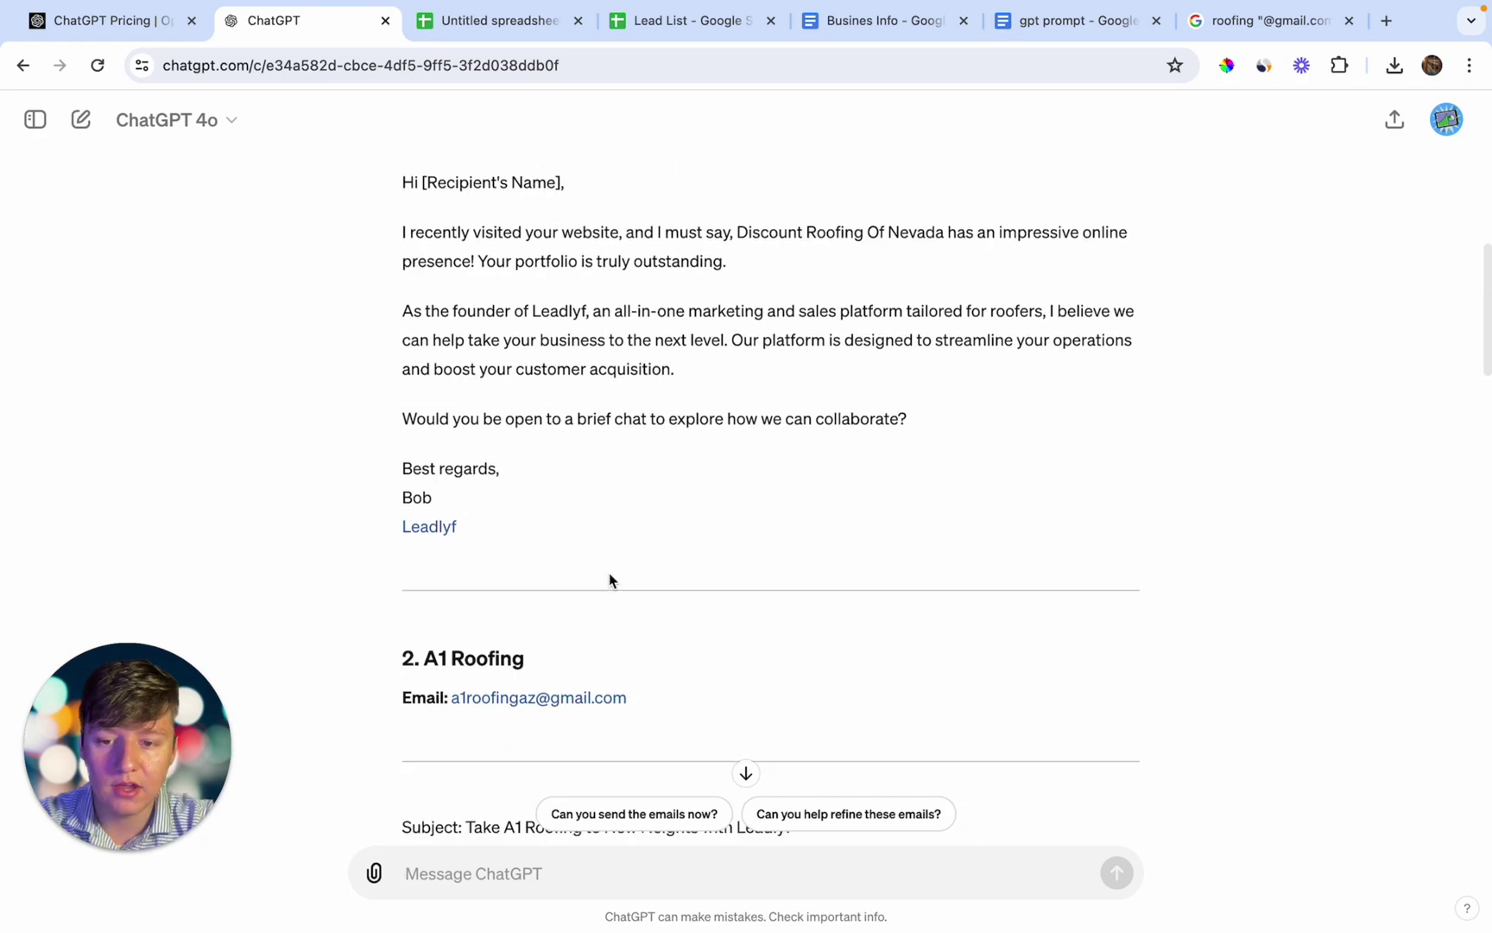
scroll(609, 572, "down", 2)
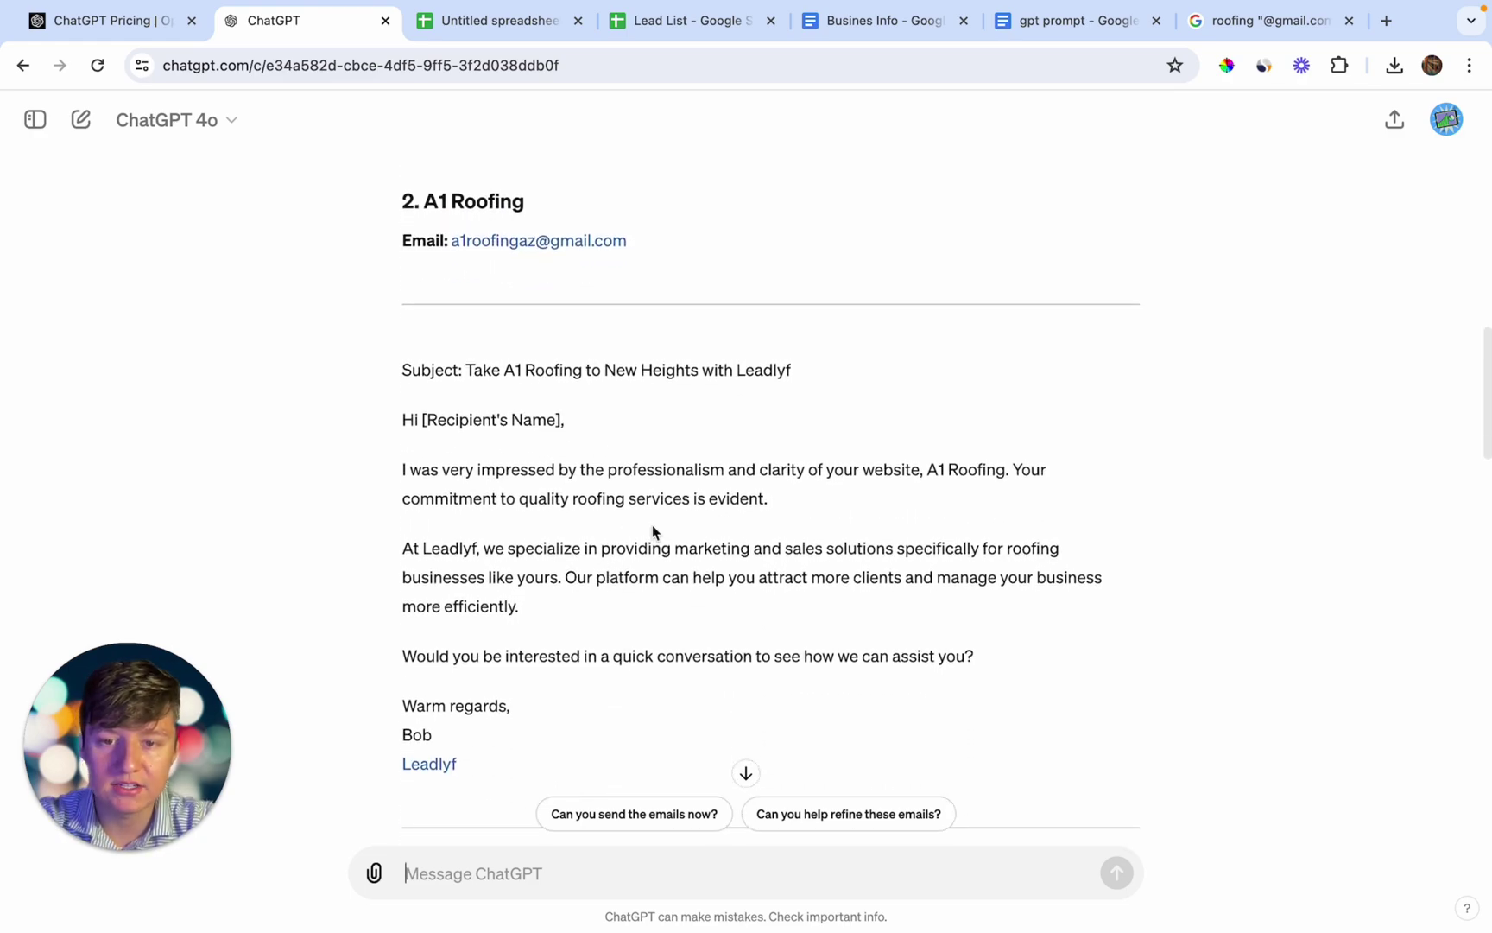
scroll(594, 536, "down", 7)
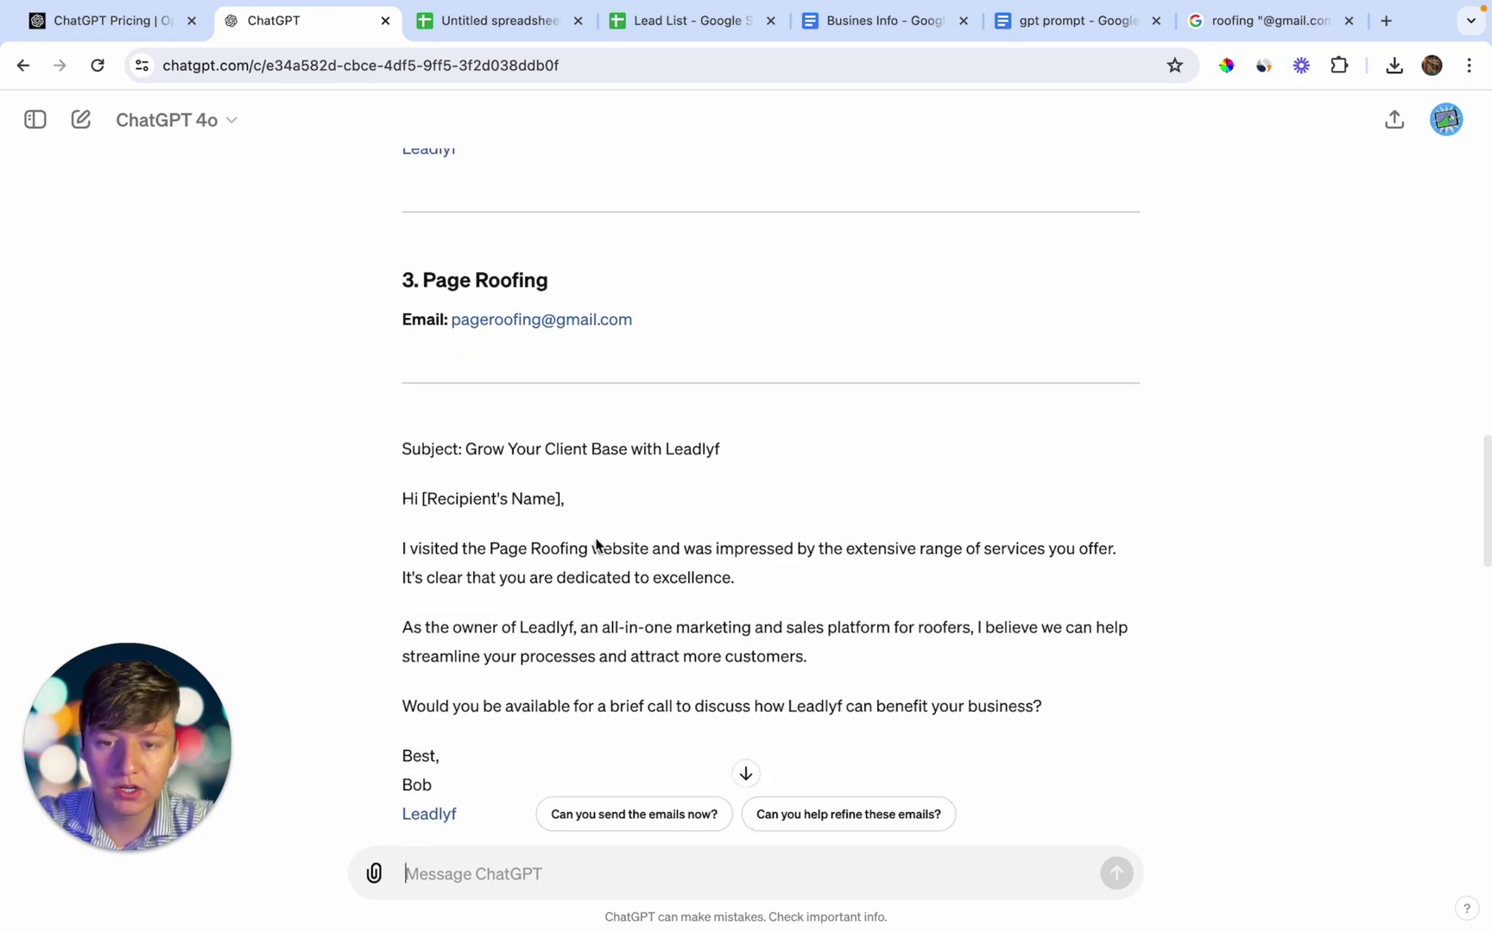
scroll(596, 538, "down", 1)
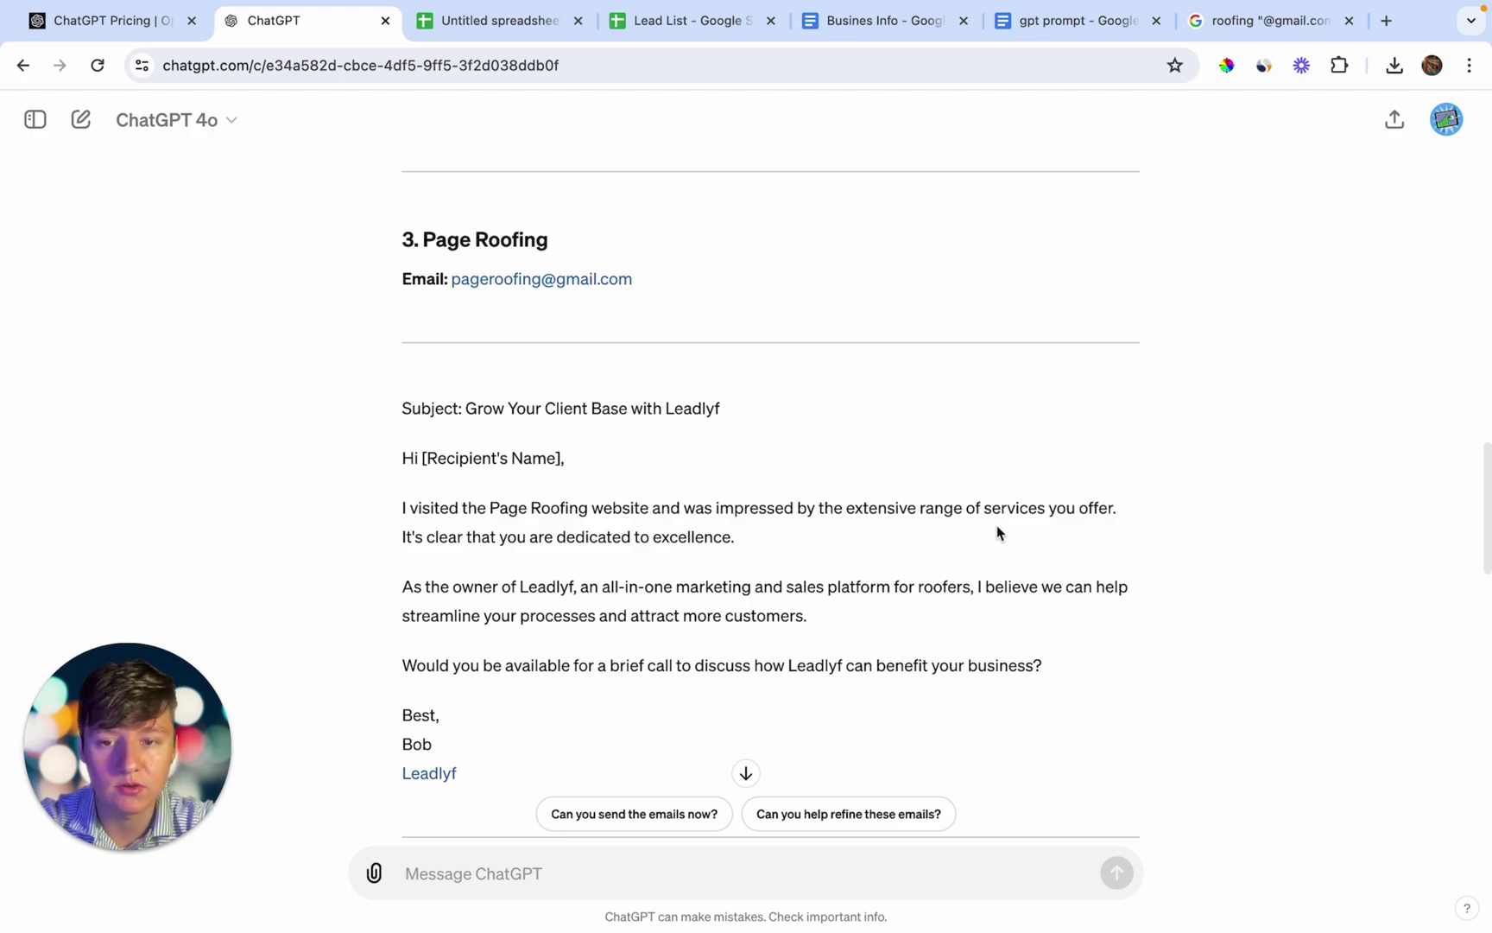
scroll(997, 533, "down", 15)
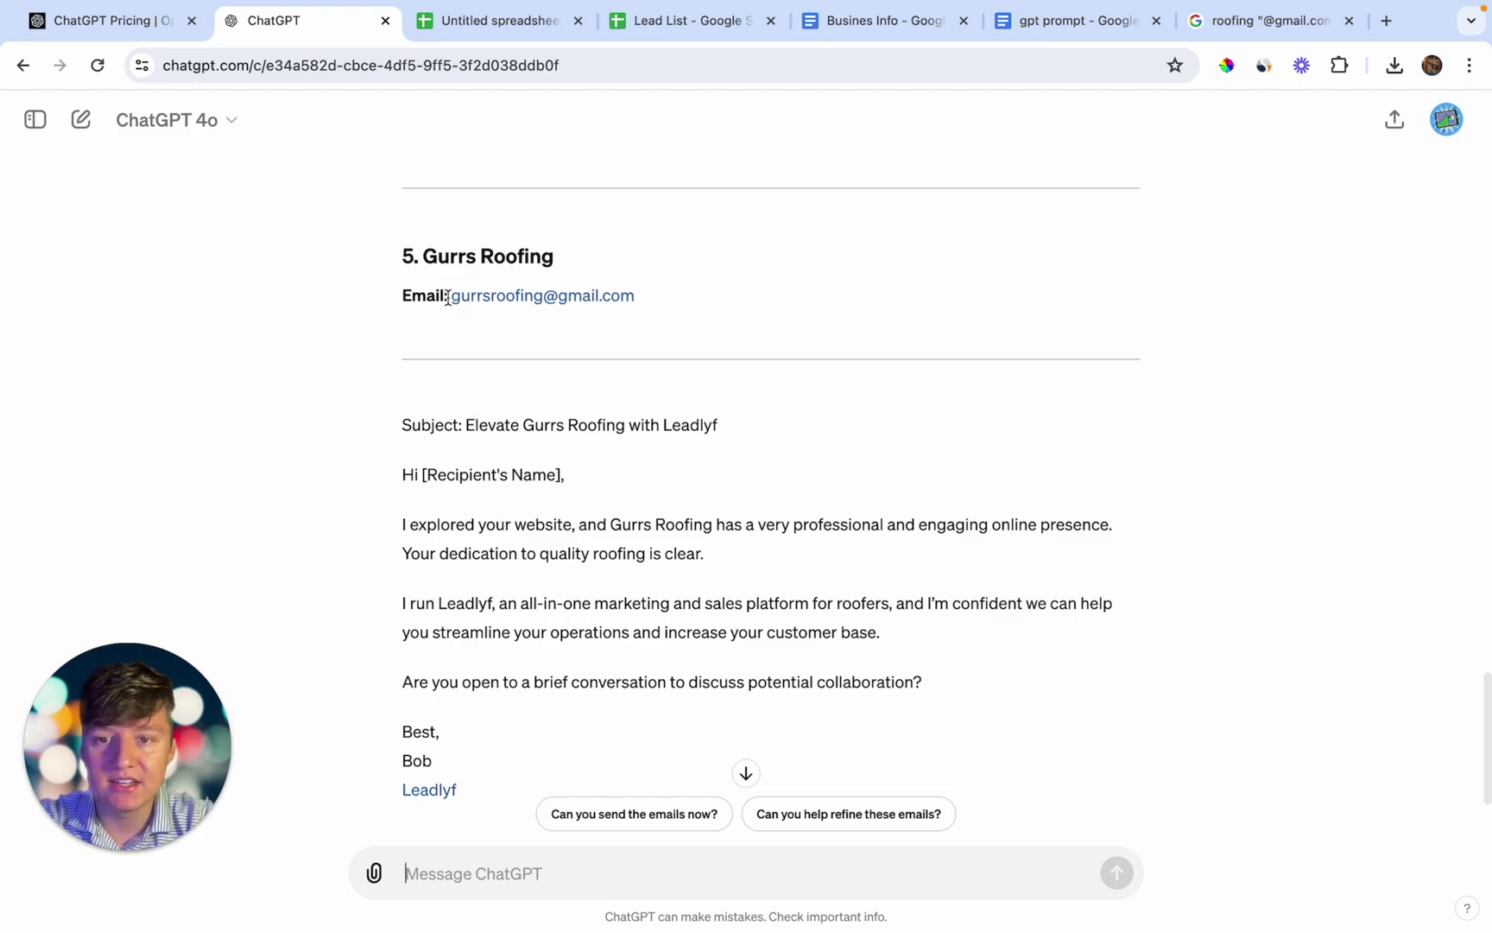
scroll(613, 317, "up", 20)
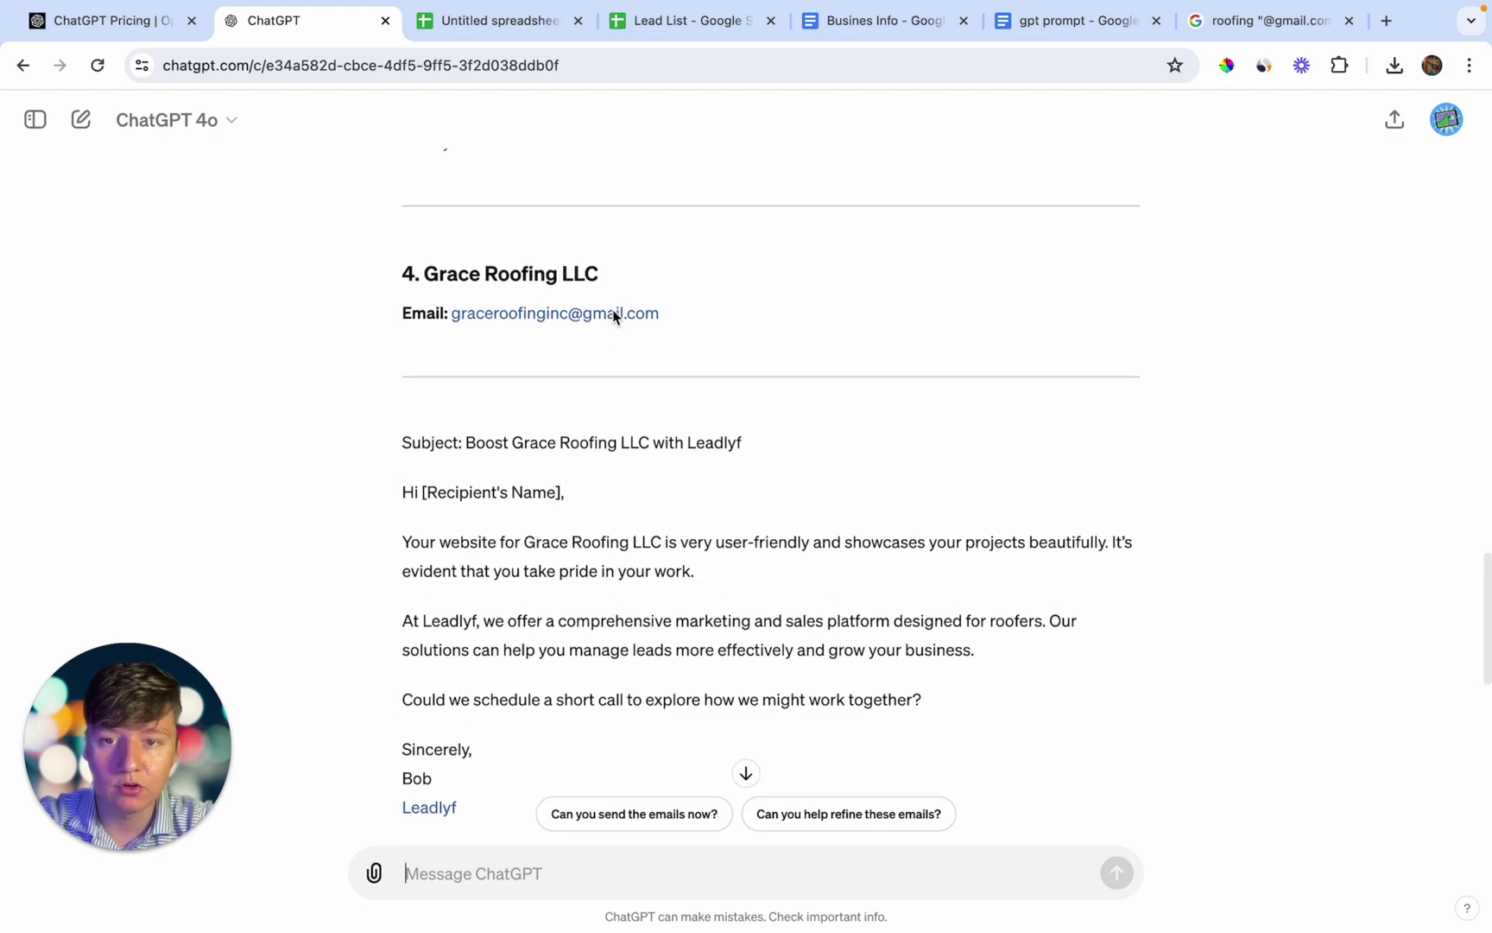
scroll(613, 313, "up", 1)
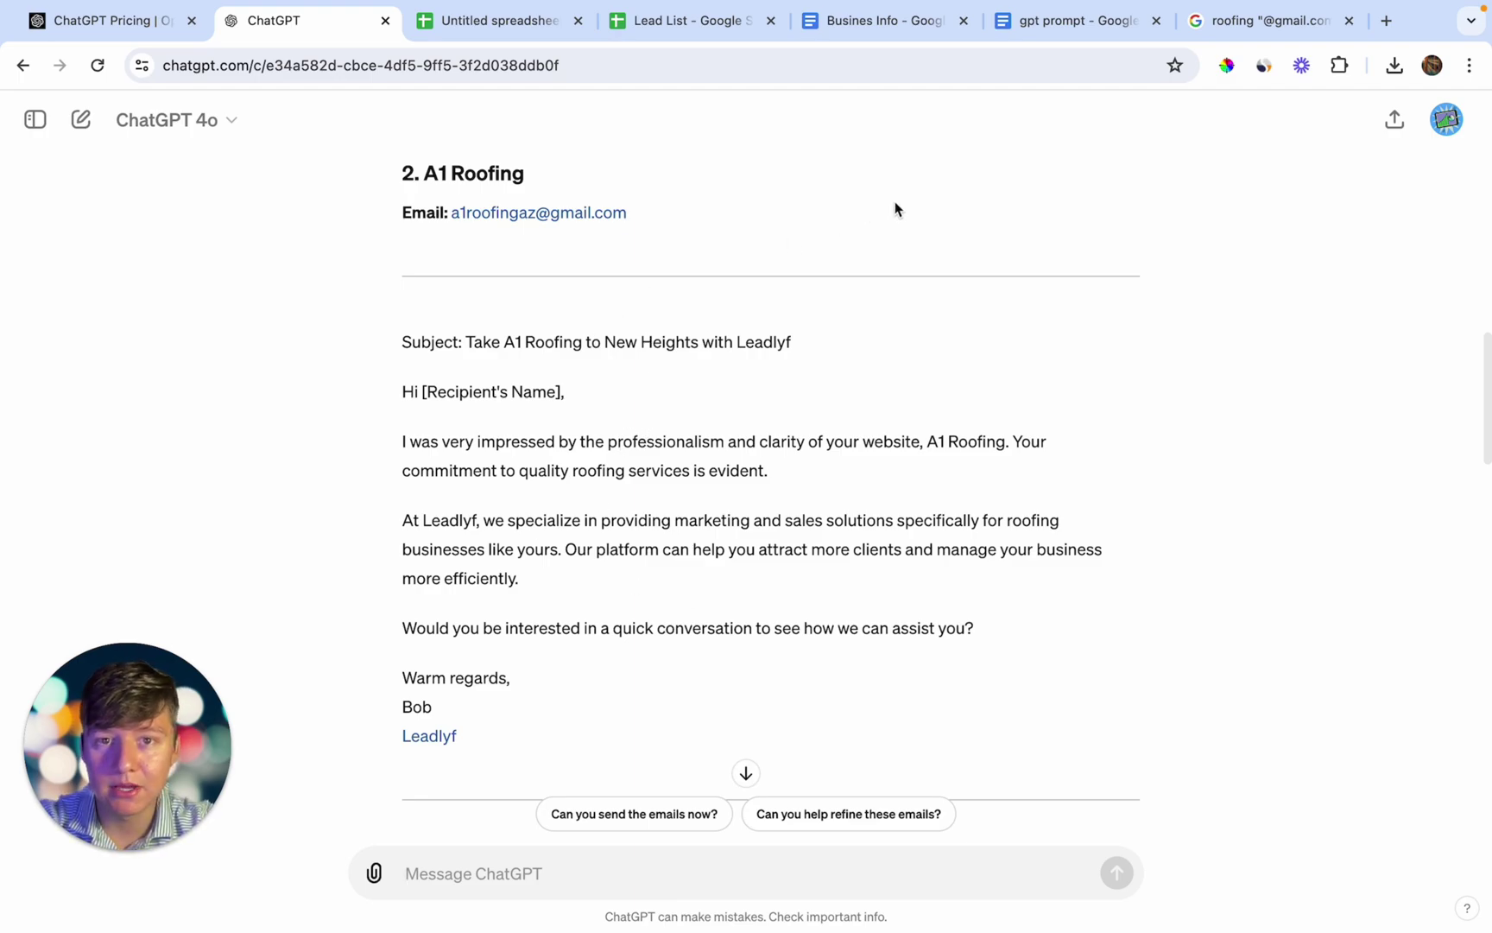
Check the emails against the Busines Info document, then read to the reply's end at Gurrs Roofing
left_click(892, 27)
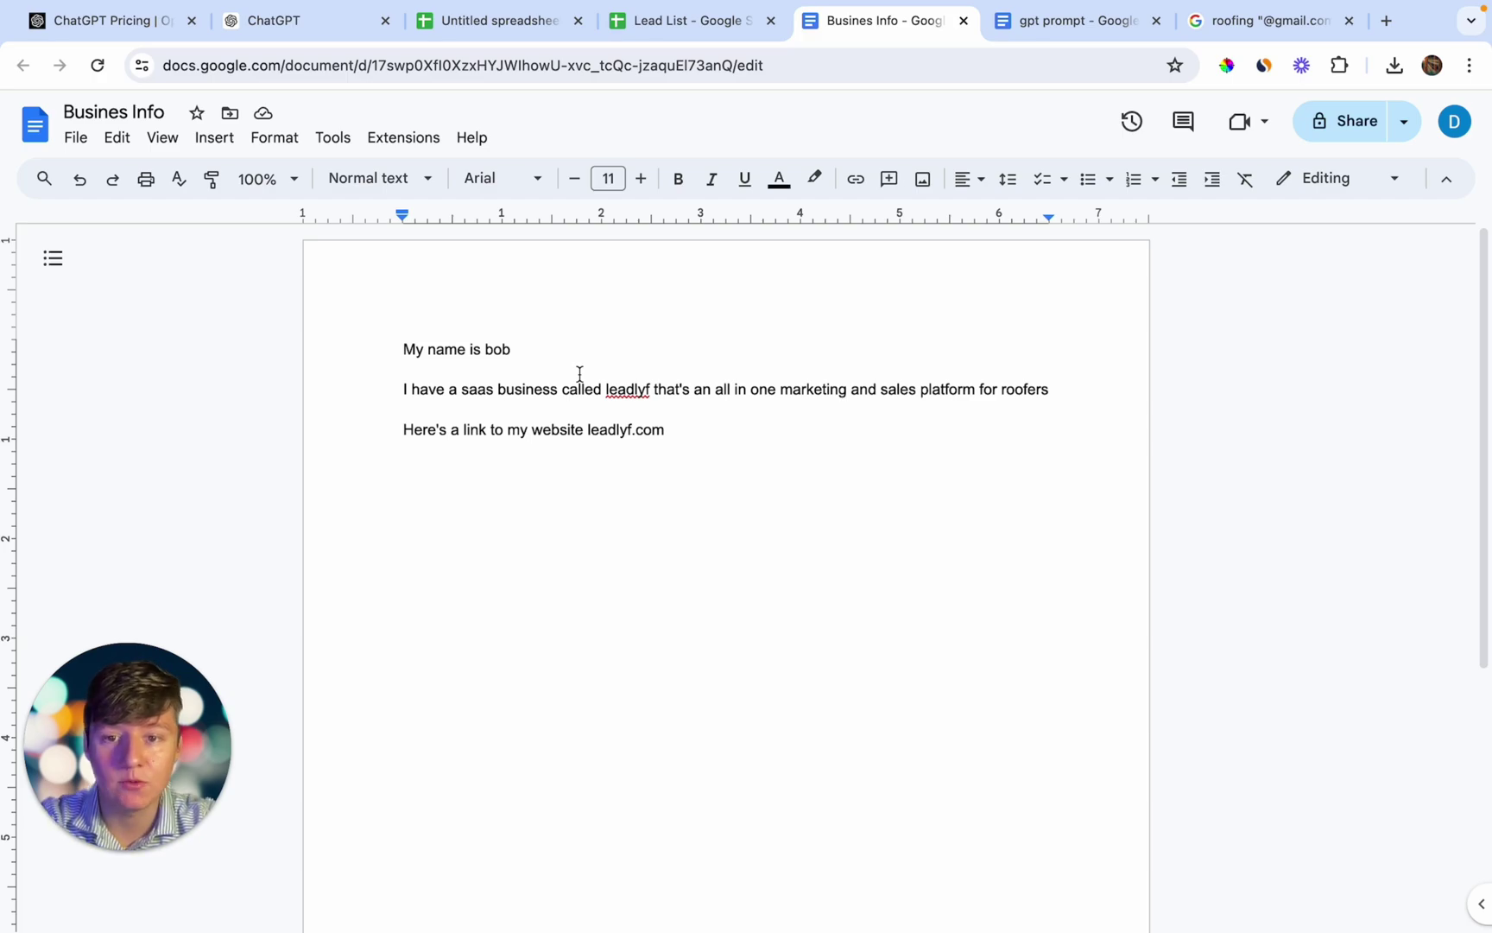
key("ctrl+2")
scroll(604, 367, "down", 10)
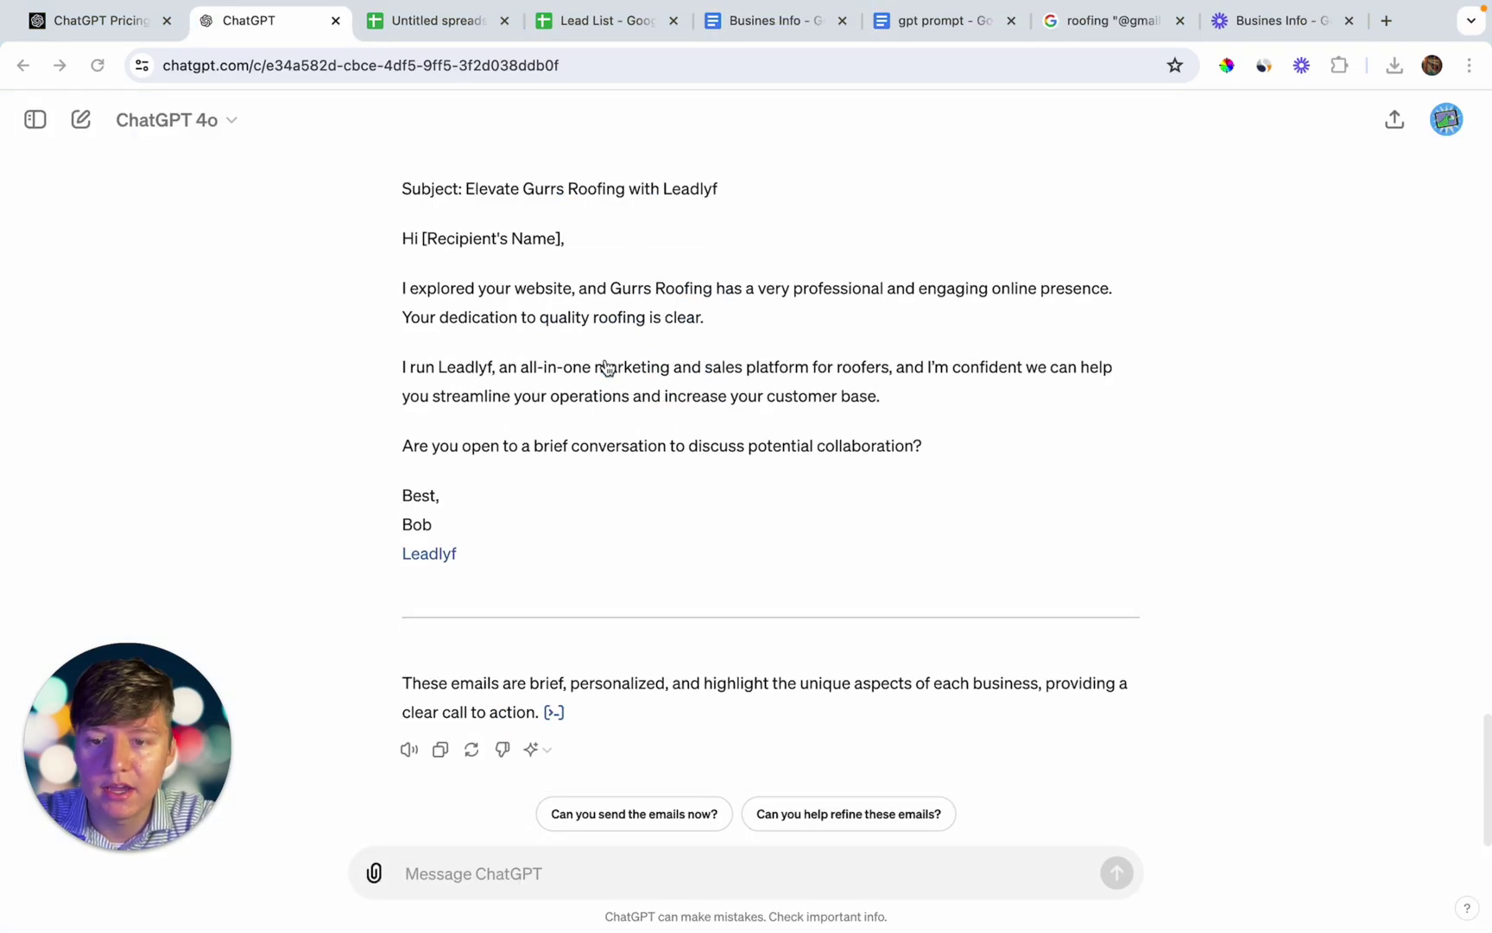
scroll(606, 367, "up", 2)
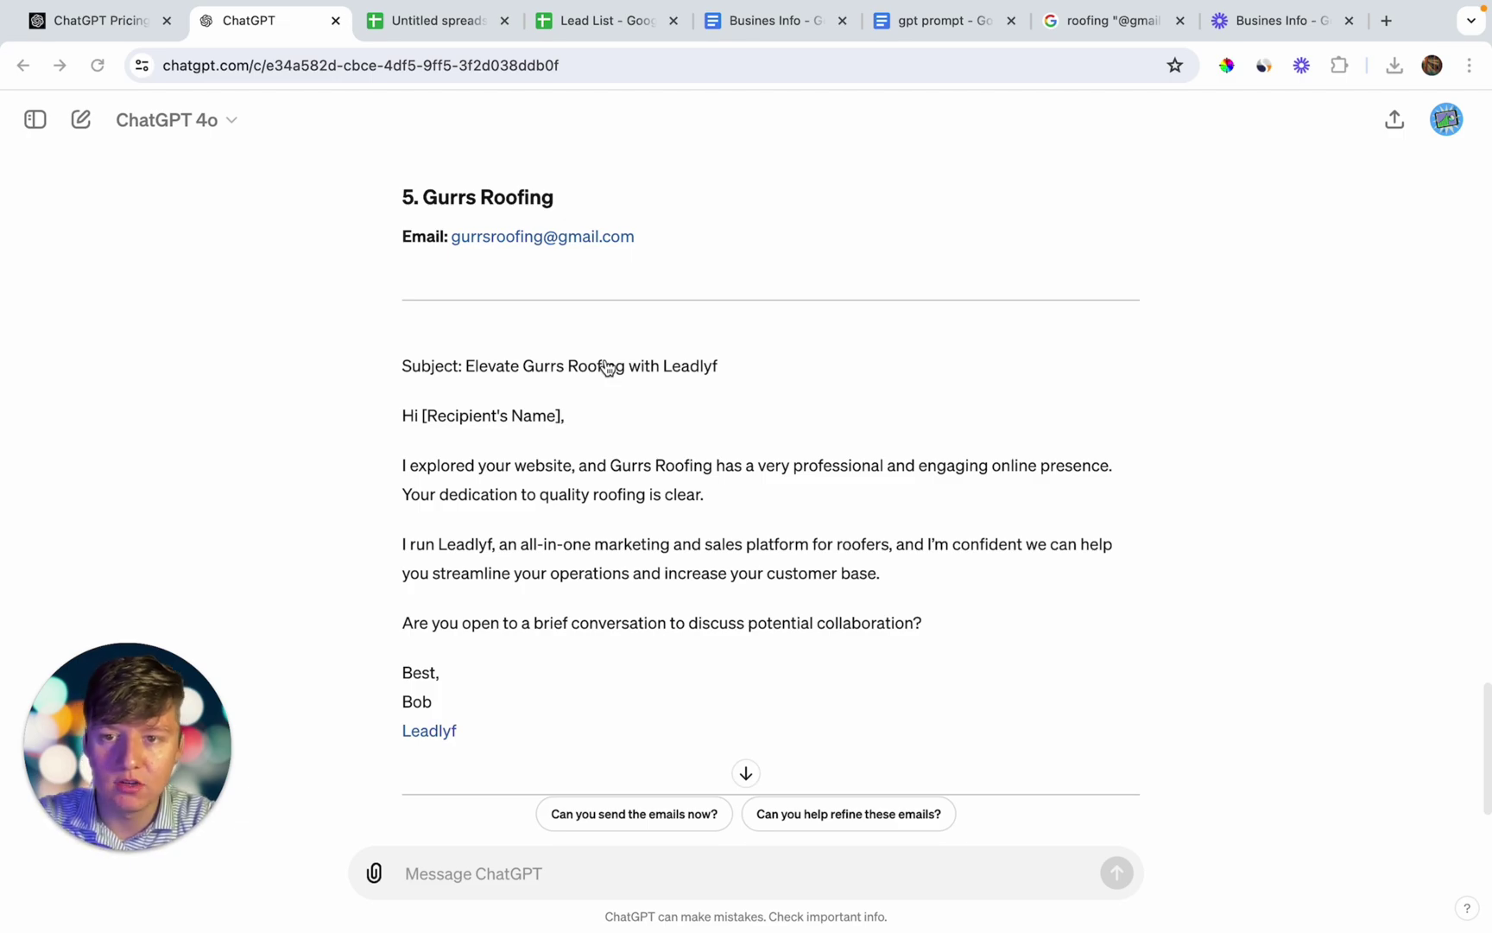
scroll(608, 367, "down", 2)
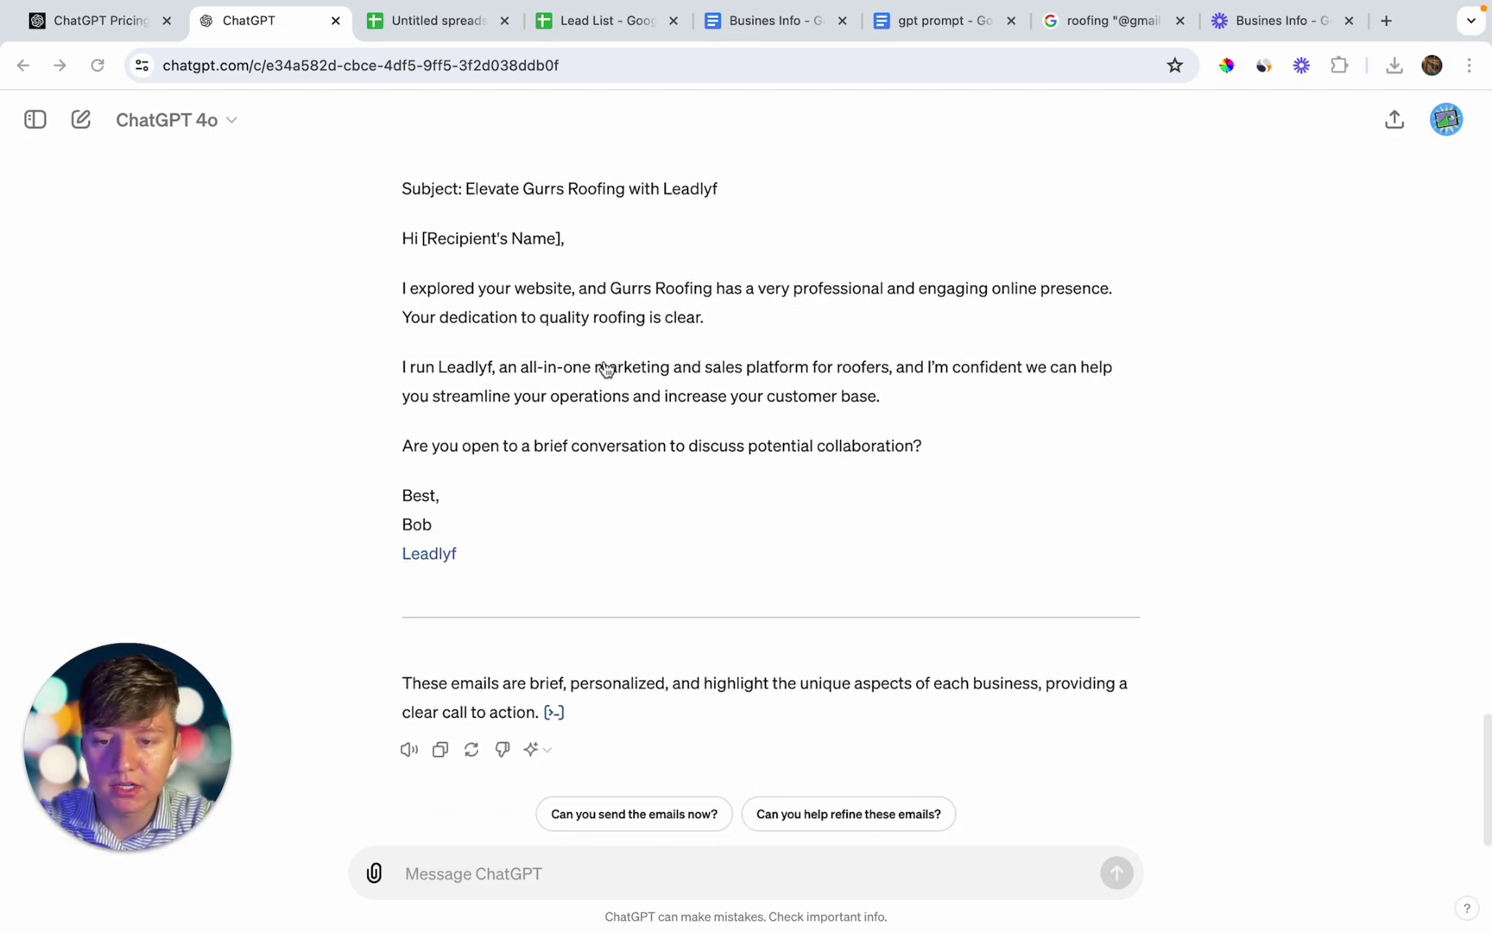
left_click(442, 883)
type("keep on g")
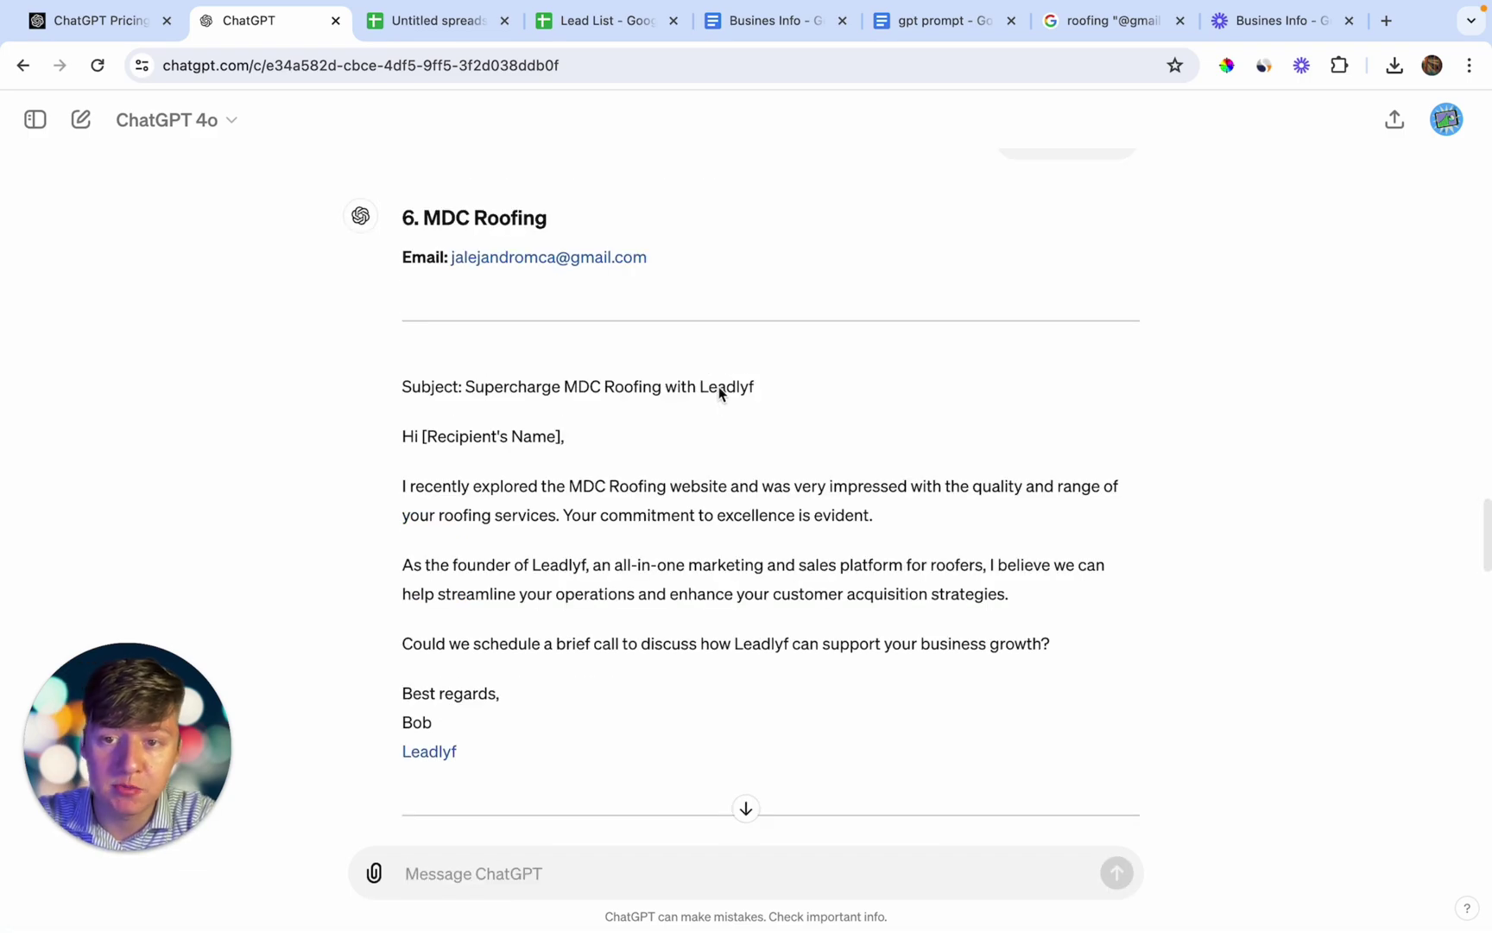
scroll(719, 390, "down", 7)
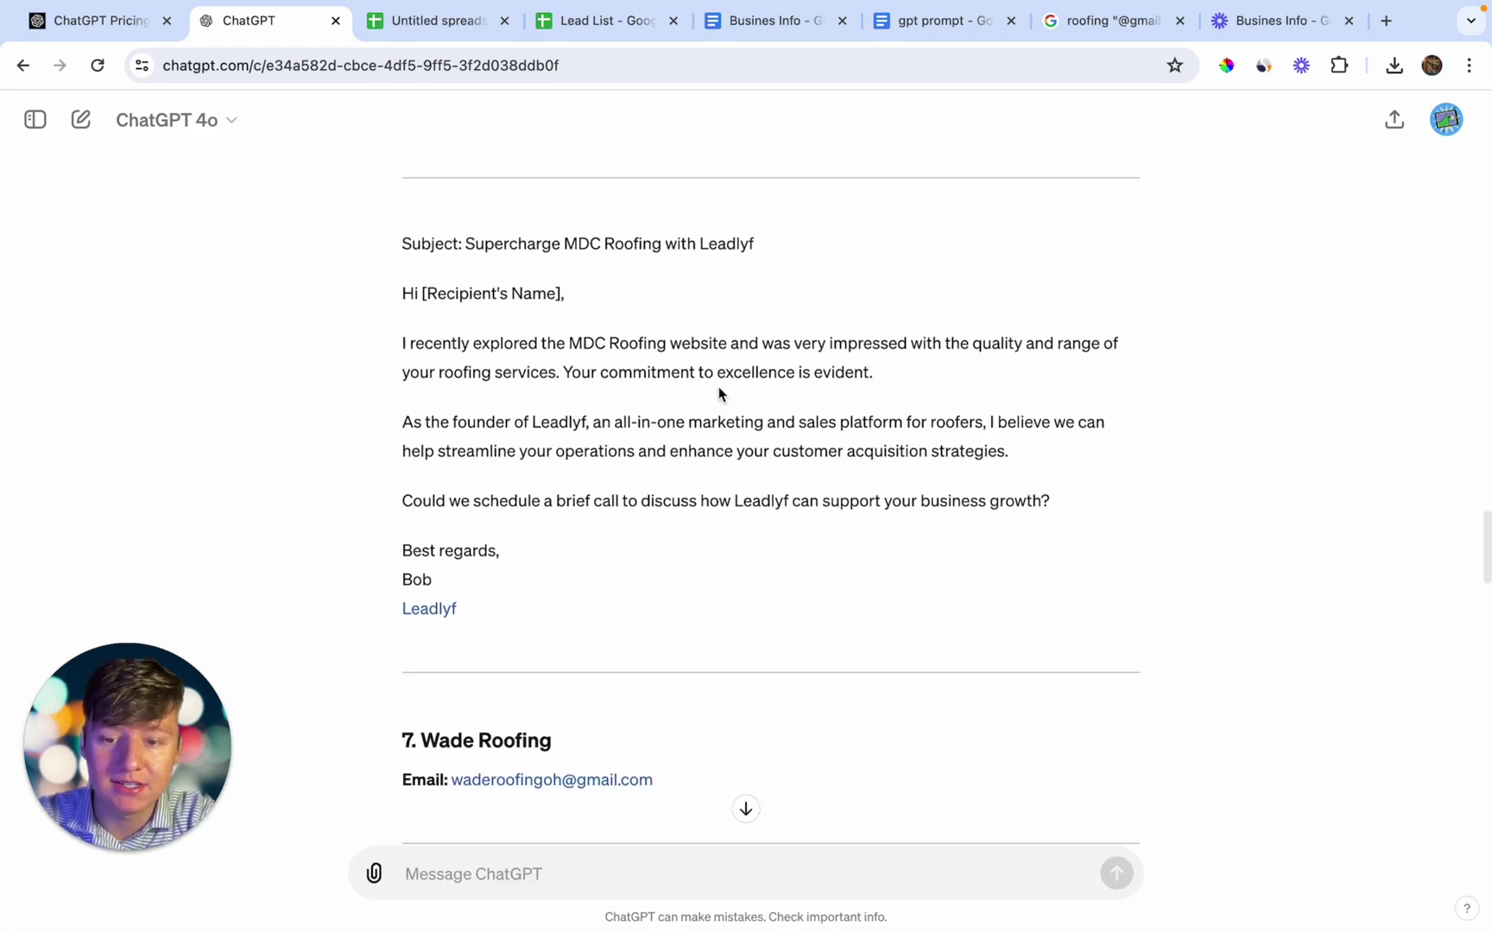
scroll(720, 393, "down", 4)
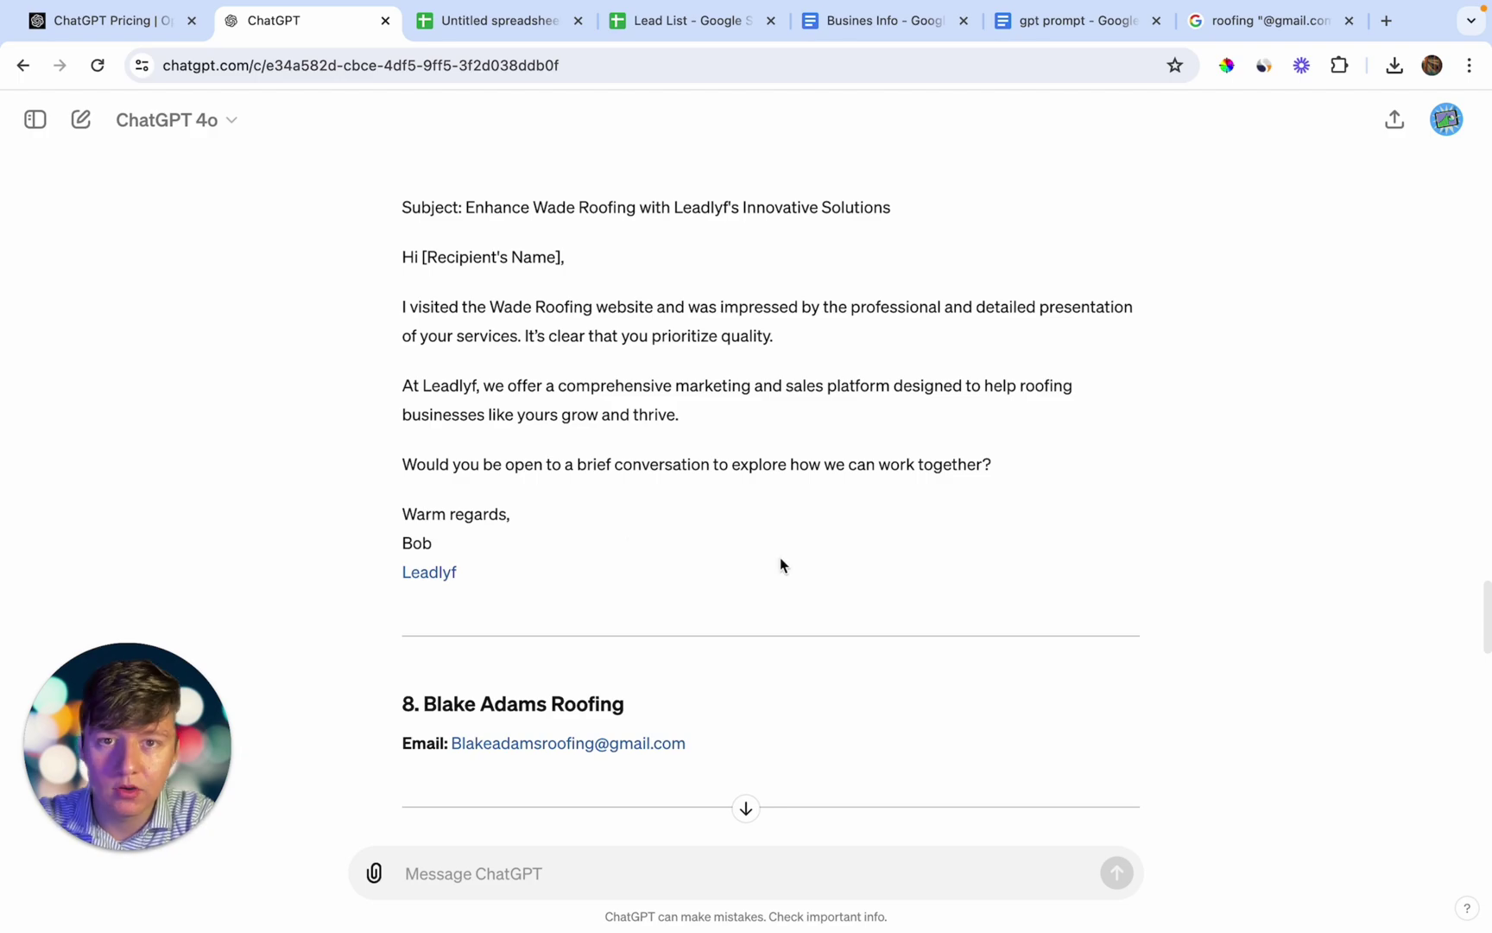
Send ChatGPT the pasted prompt asking for each lead's Facebook page link and a cold DM
left_click(606, 856)
type("Now go on their websites and give me the link to their fb accounts and write me a cold dm that i can send to them.")
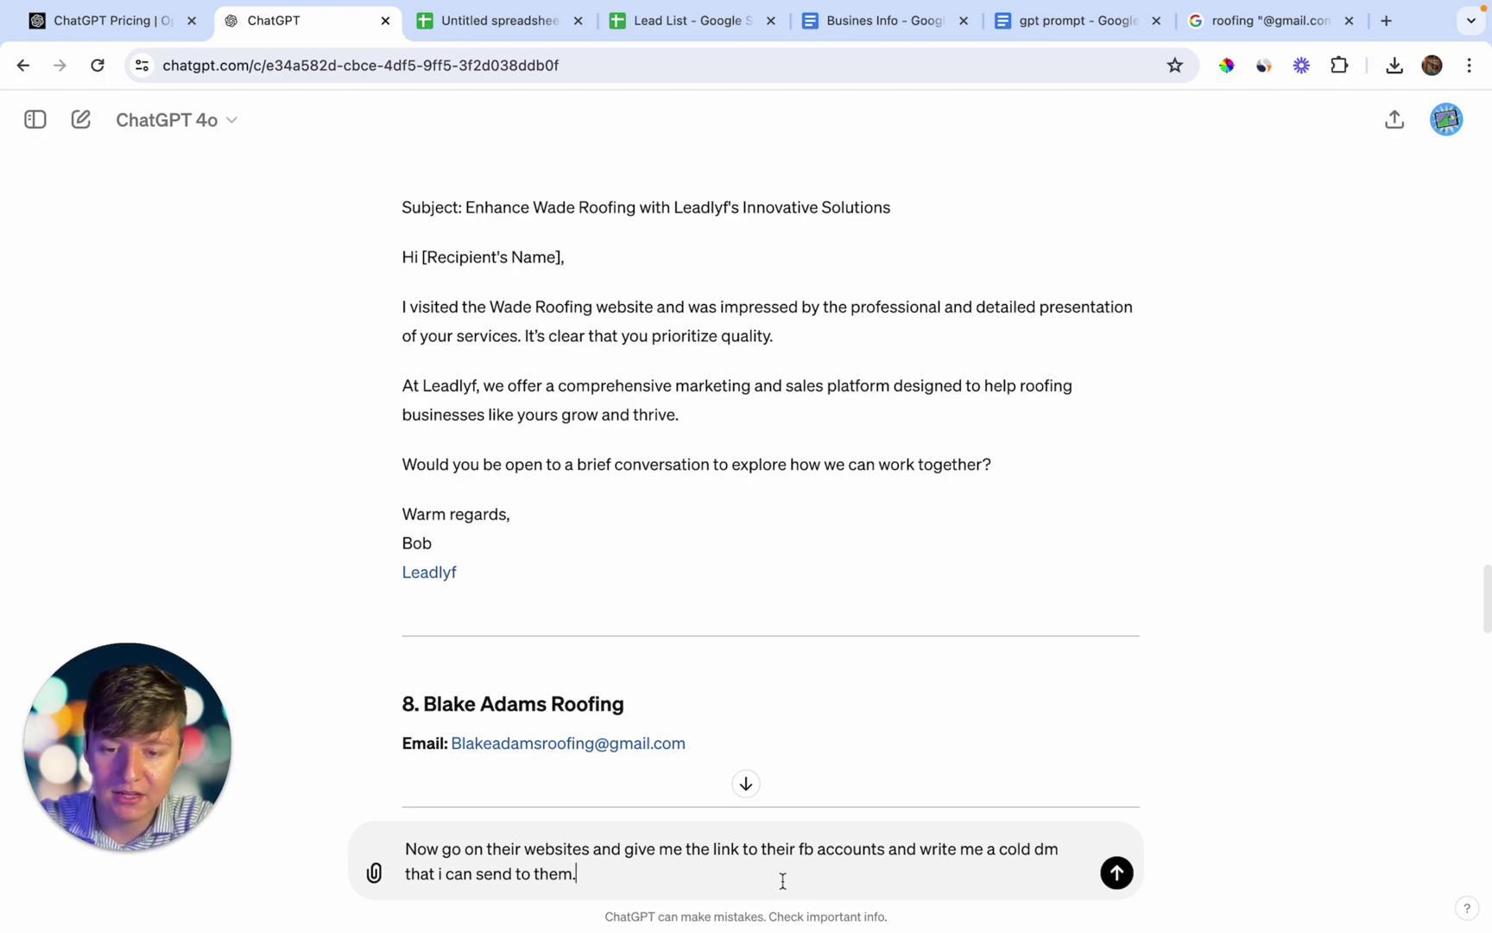
key("Return")
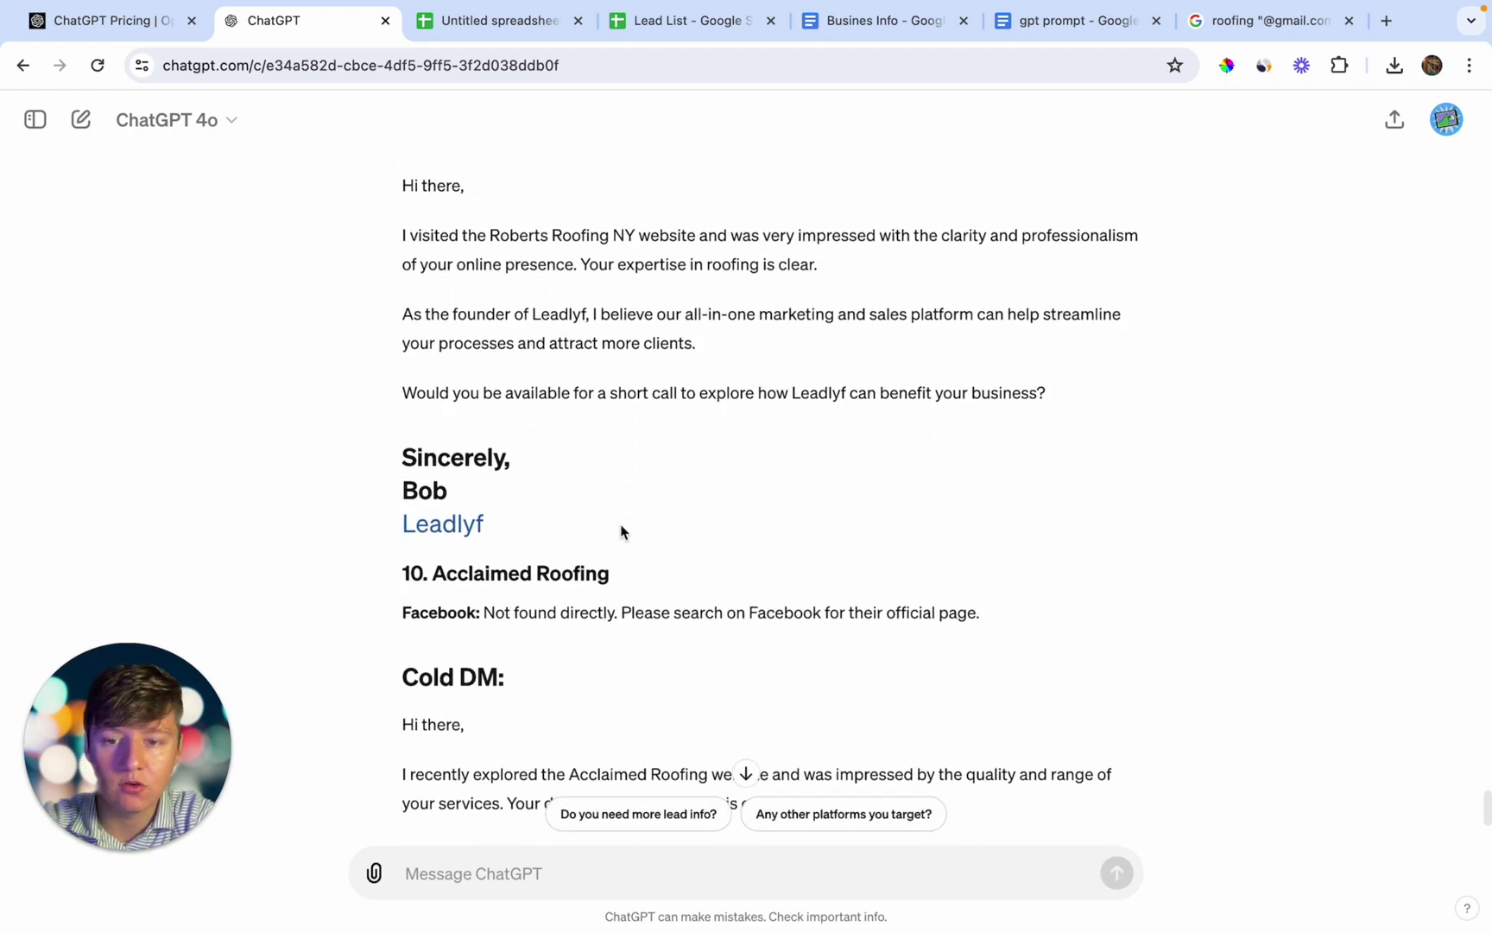
scroll(621, 528, "down", 3)
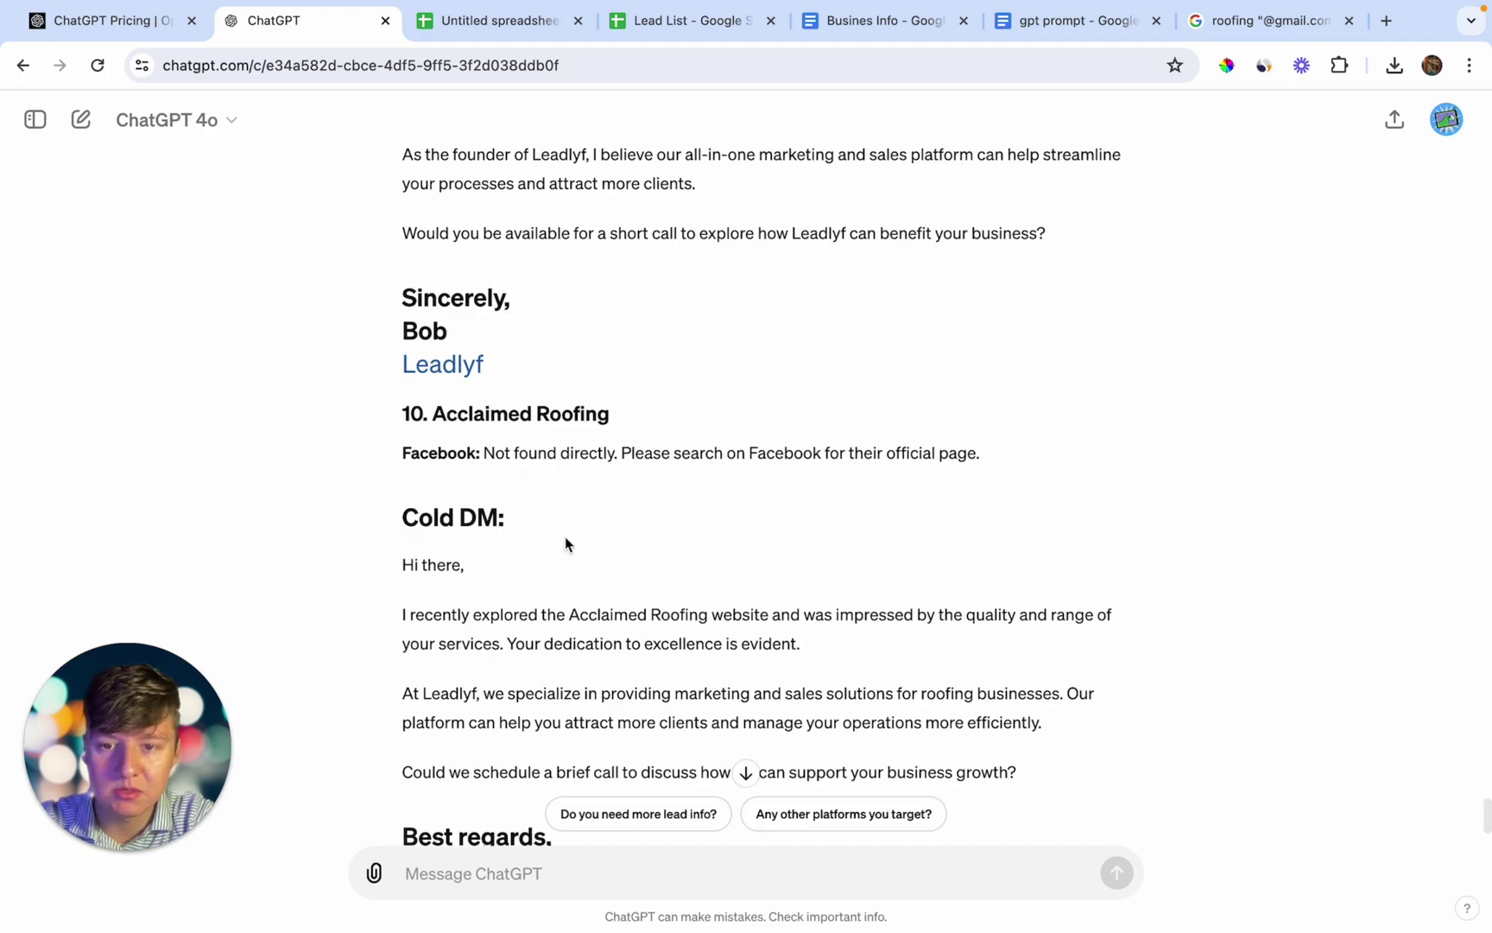
scroll(622, 466, "up", 8)
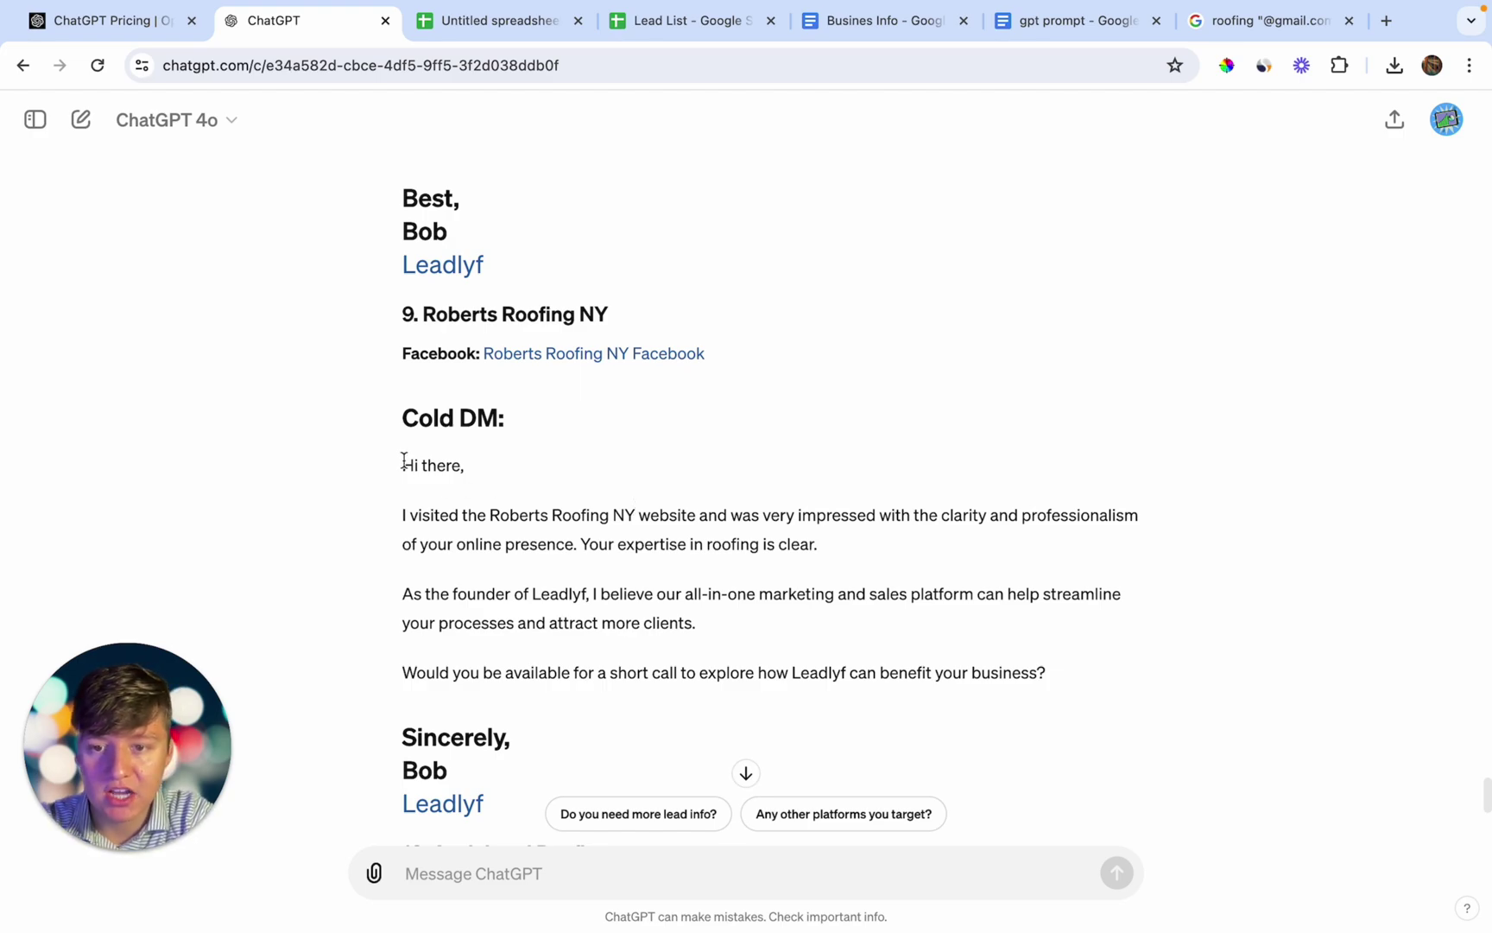
Copy the Roberts Roofing NY cold DM and paste it, unsent, into a new Facebook chat with them
left_click_drag(402, 460, 1105, 675)
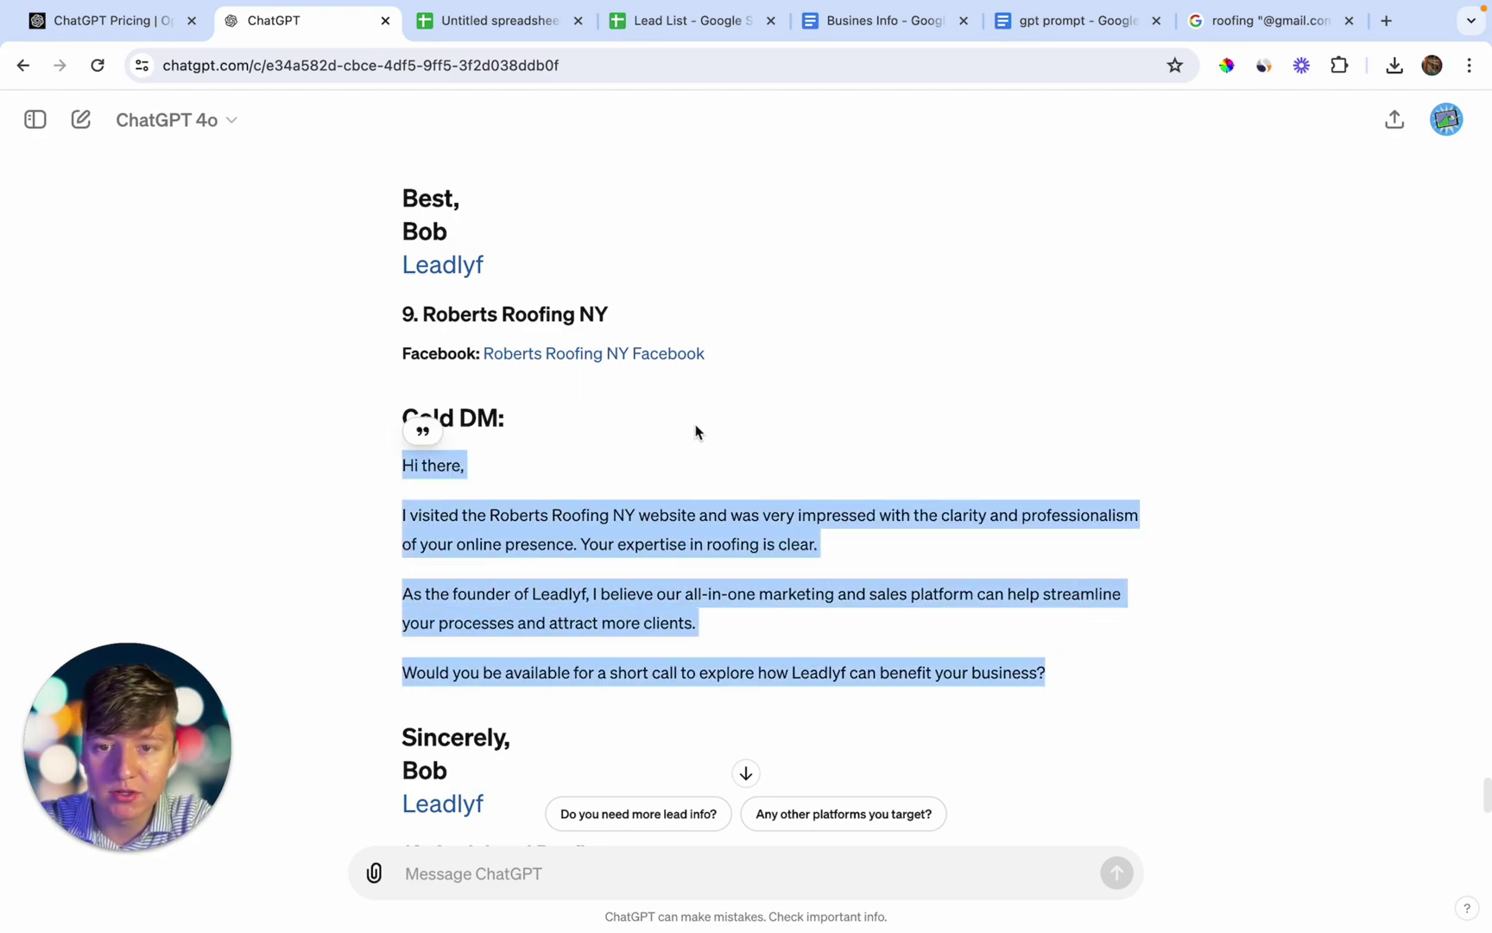
left_click(630, 353)
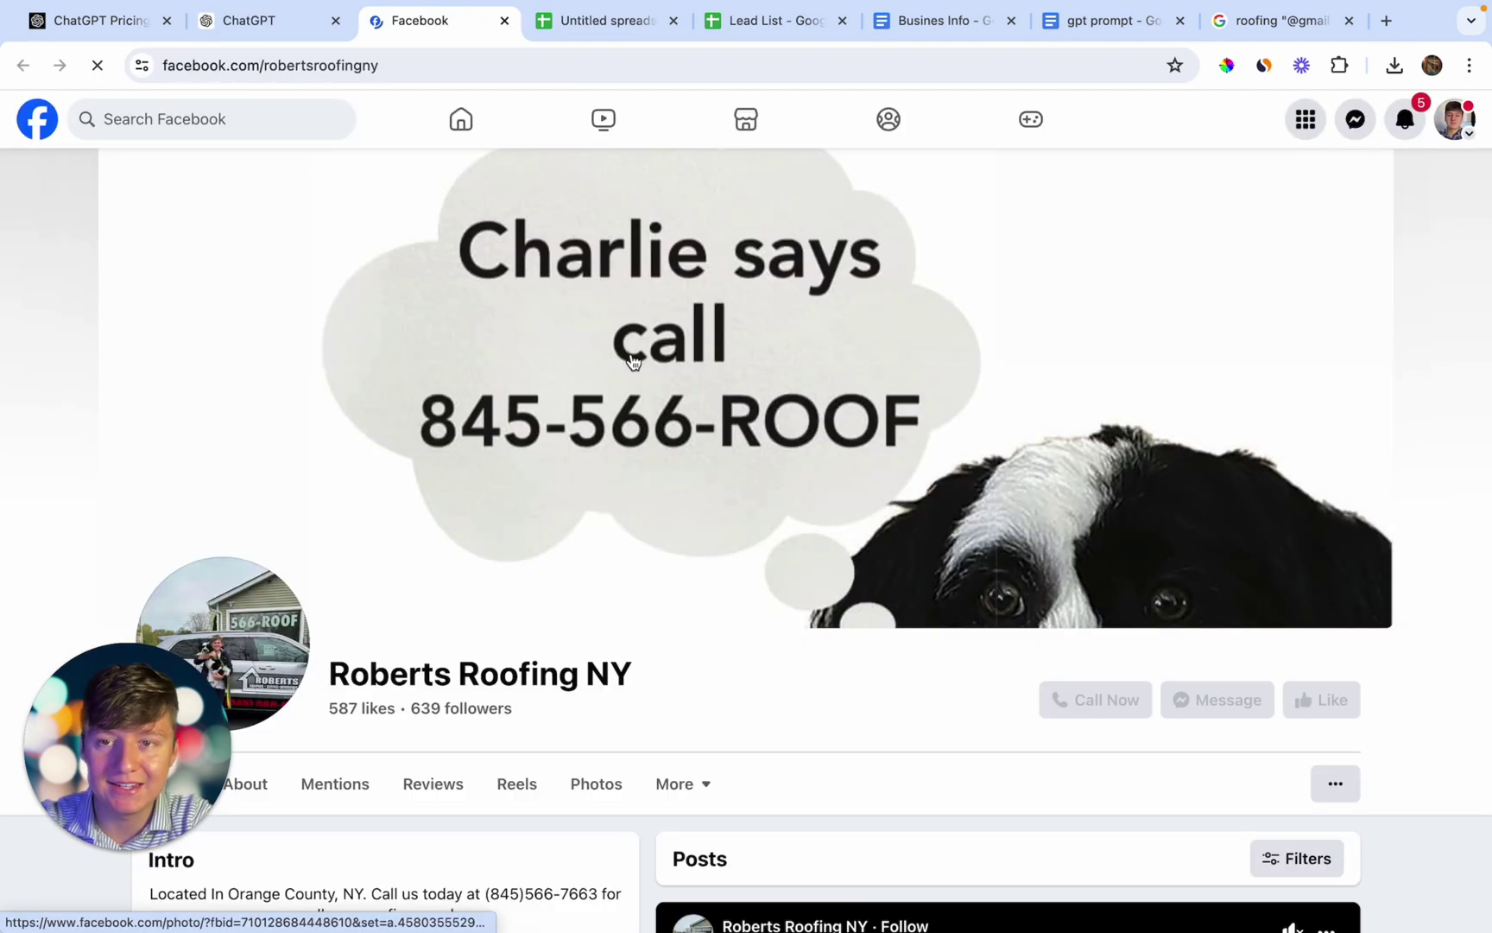
scroll(631, 356, "down", 3)
scroll(710, 594, "up", 2)
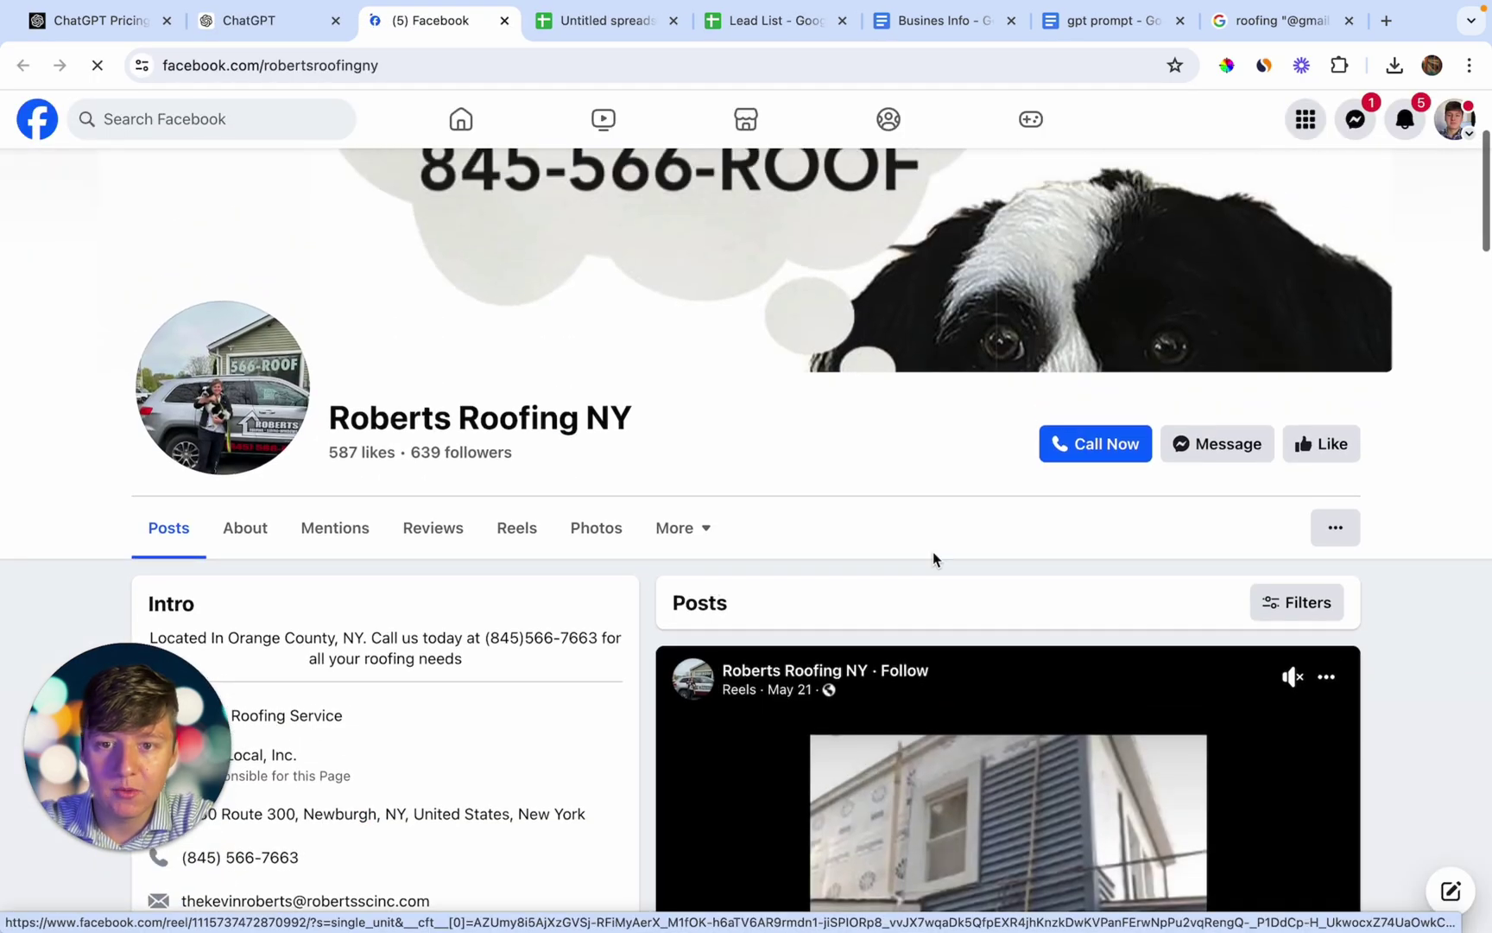
left_click(1207, 445)
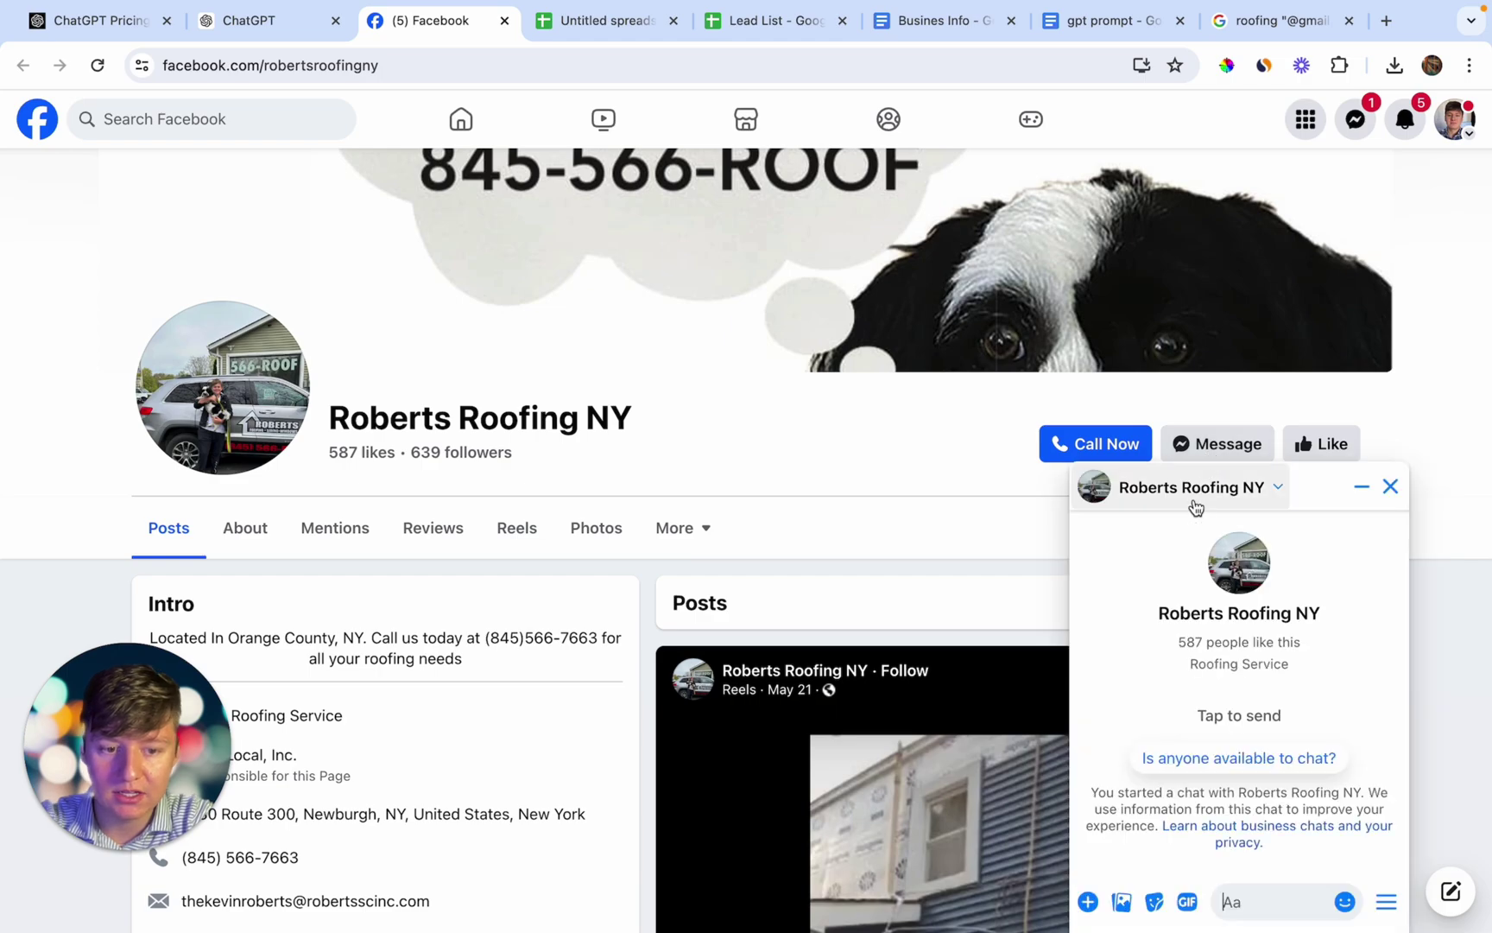
type("Would you be available for a short call to explore how Leadlyf can benefit your business?")
scroll(1231, 846, "up", 3)
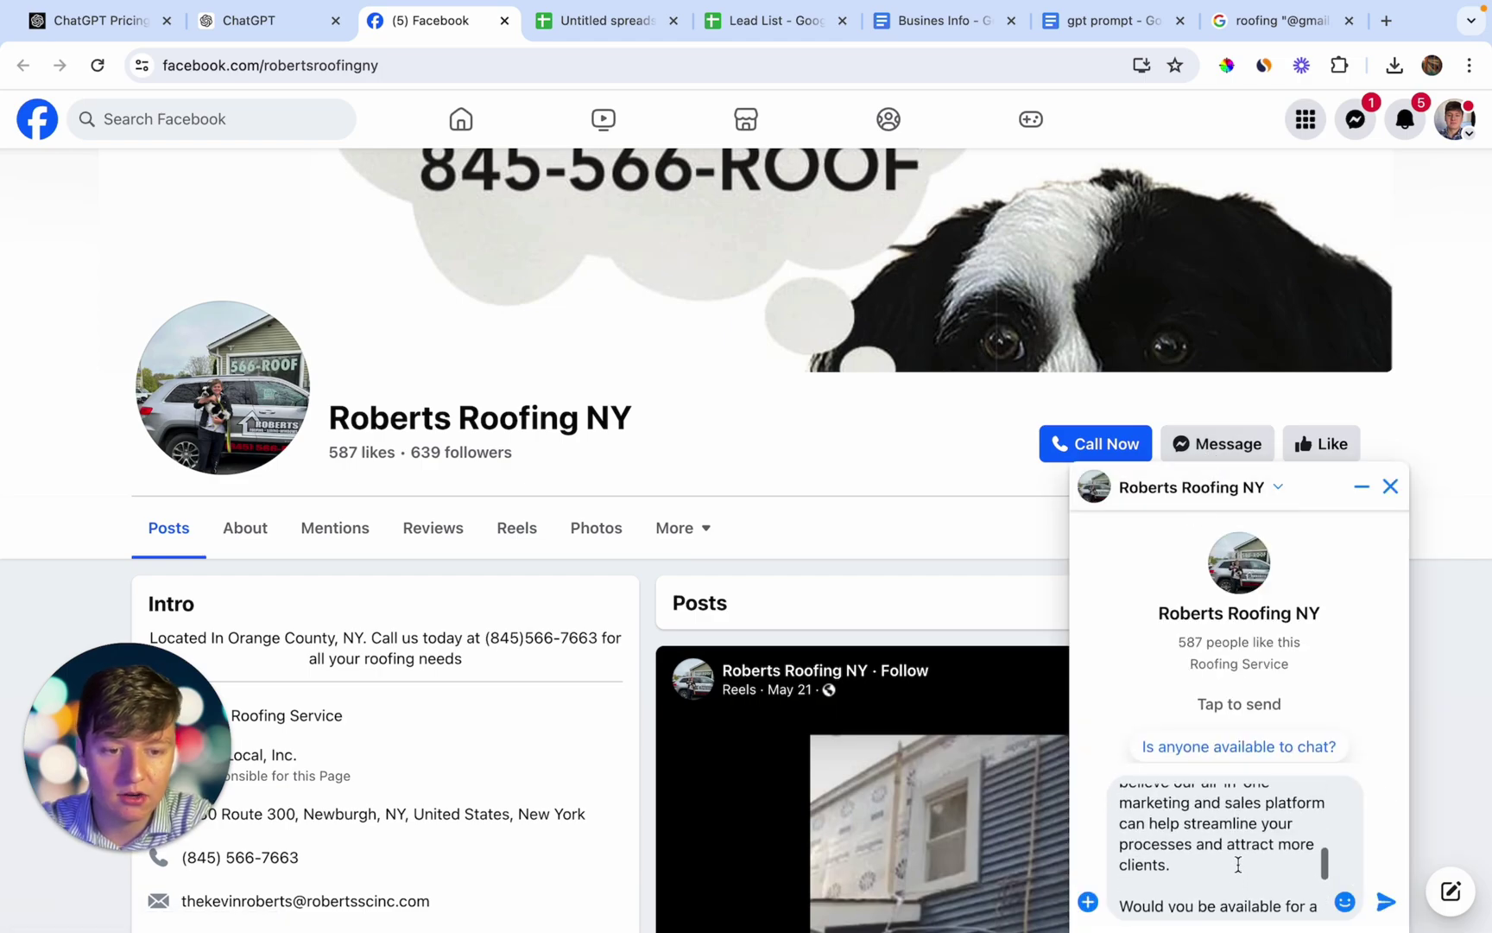
scroll(1322, 850, "down", 3)
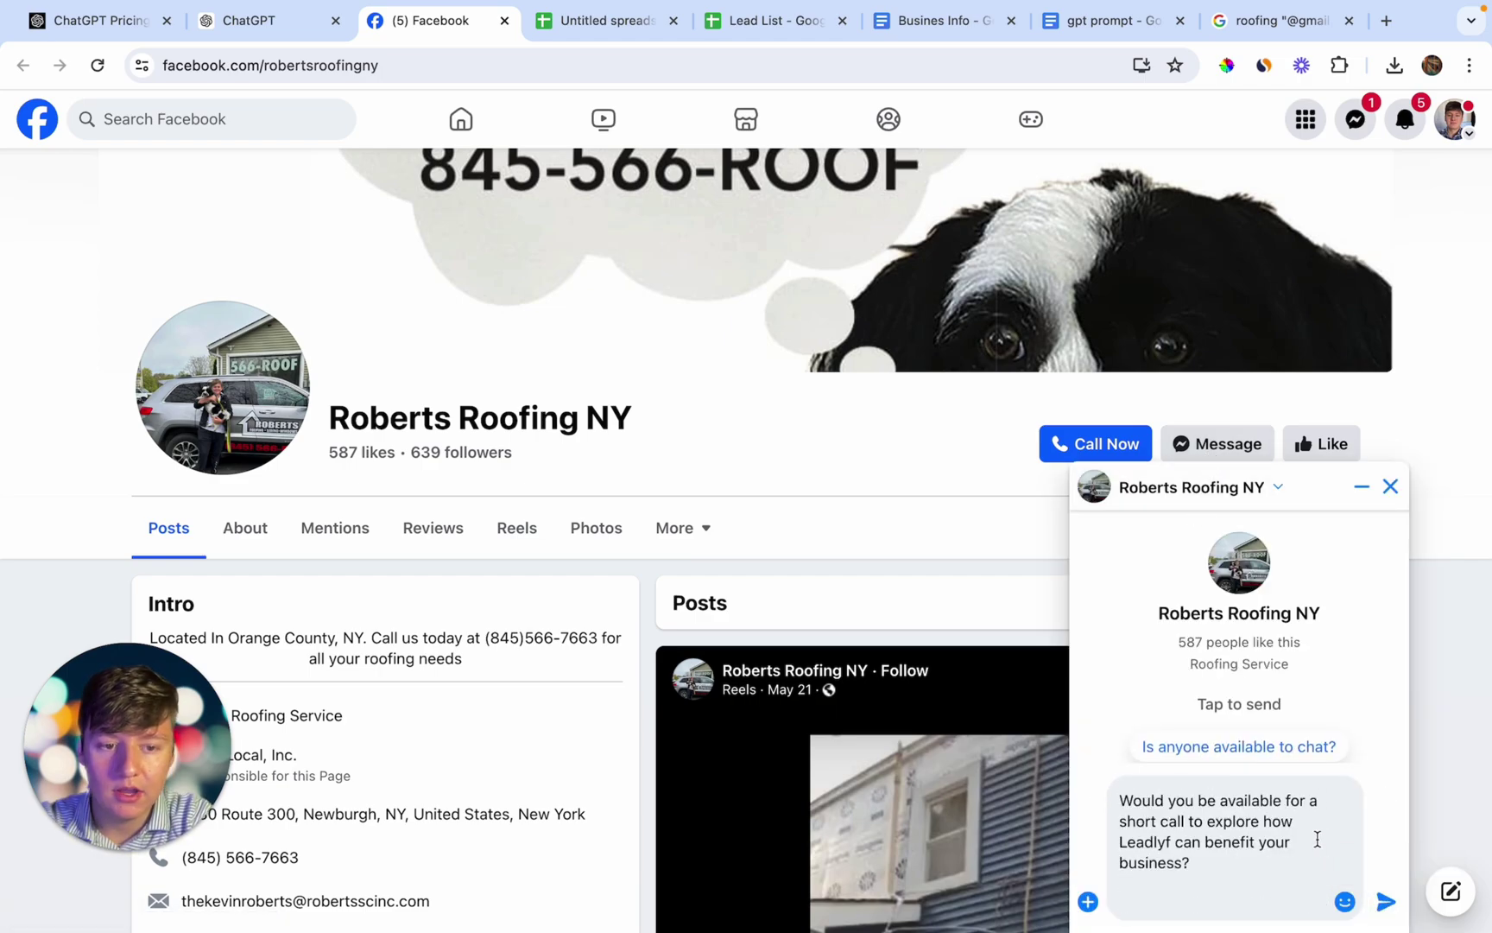
left_click(274, 35)
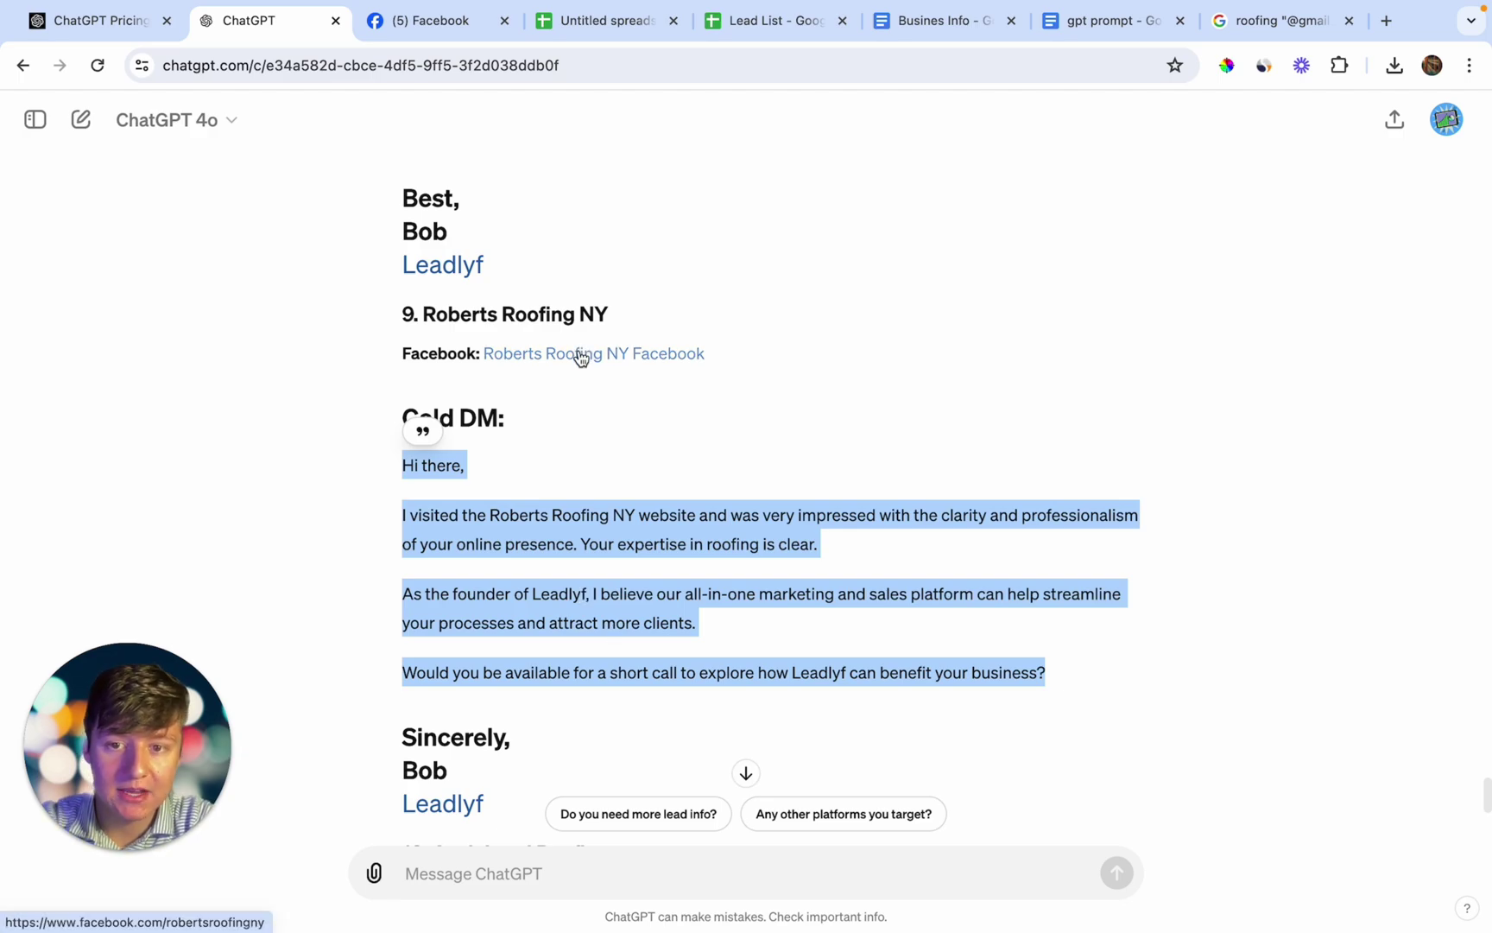
Scroll back through ChatGPT's reply to the Grace Roofing LLC cold DM
scroll(604, 604, "down", 5)
scroll(596, 595, "up", 12)
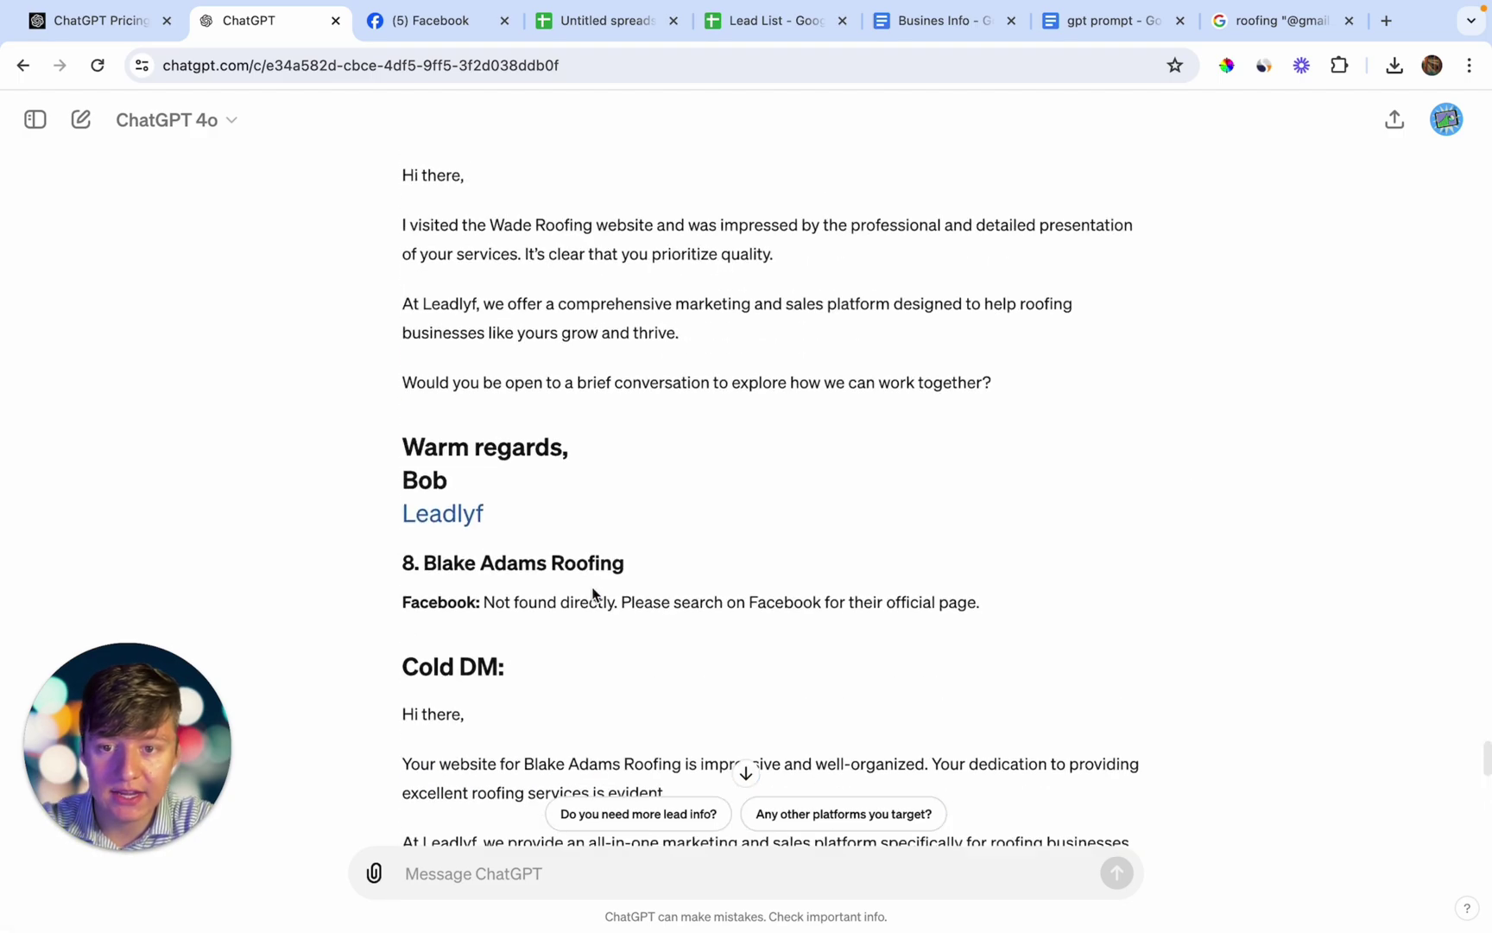
scroll(594, 594, "down", 1)
scroll(594, 596, "up", 10)
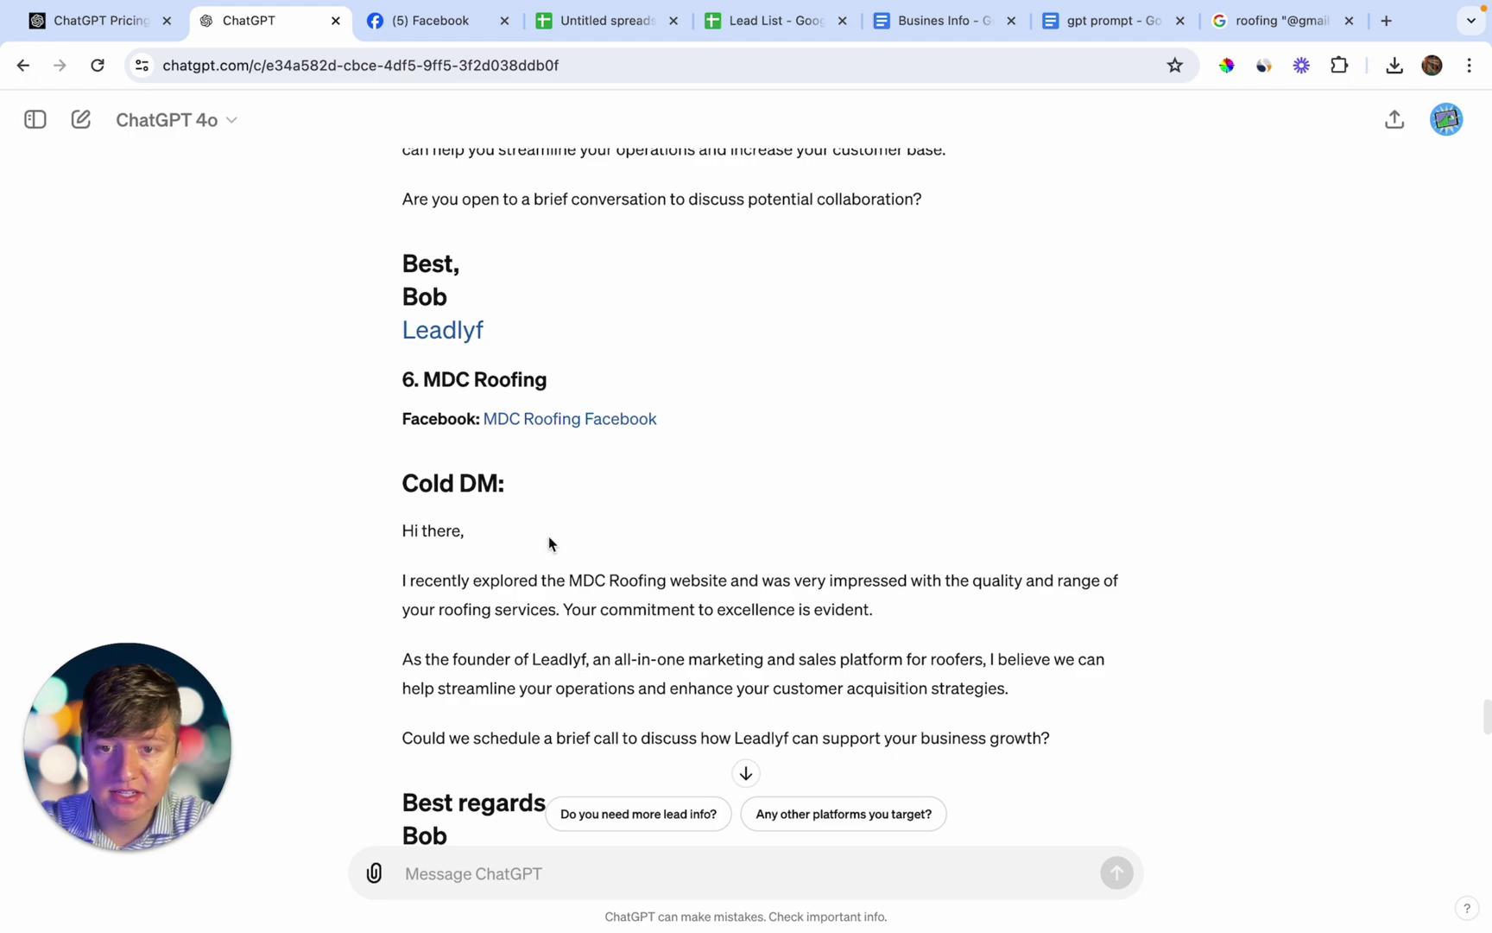
scroll(576, 570, "up", 4)
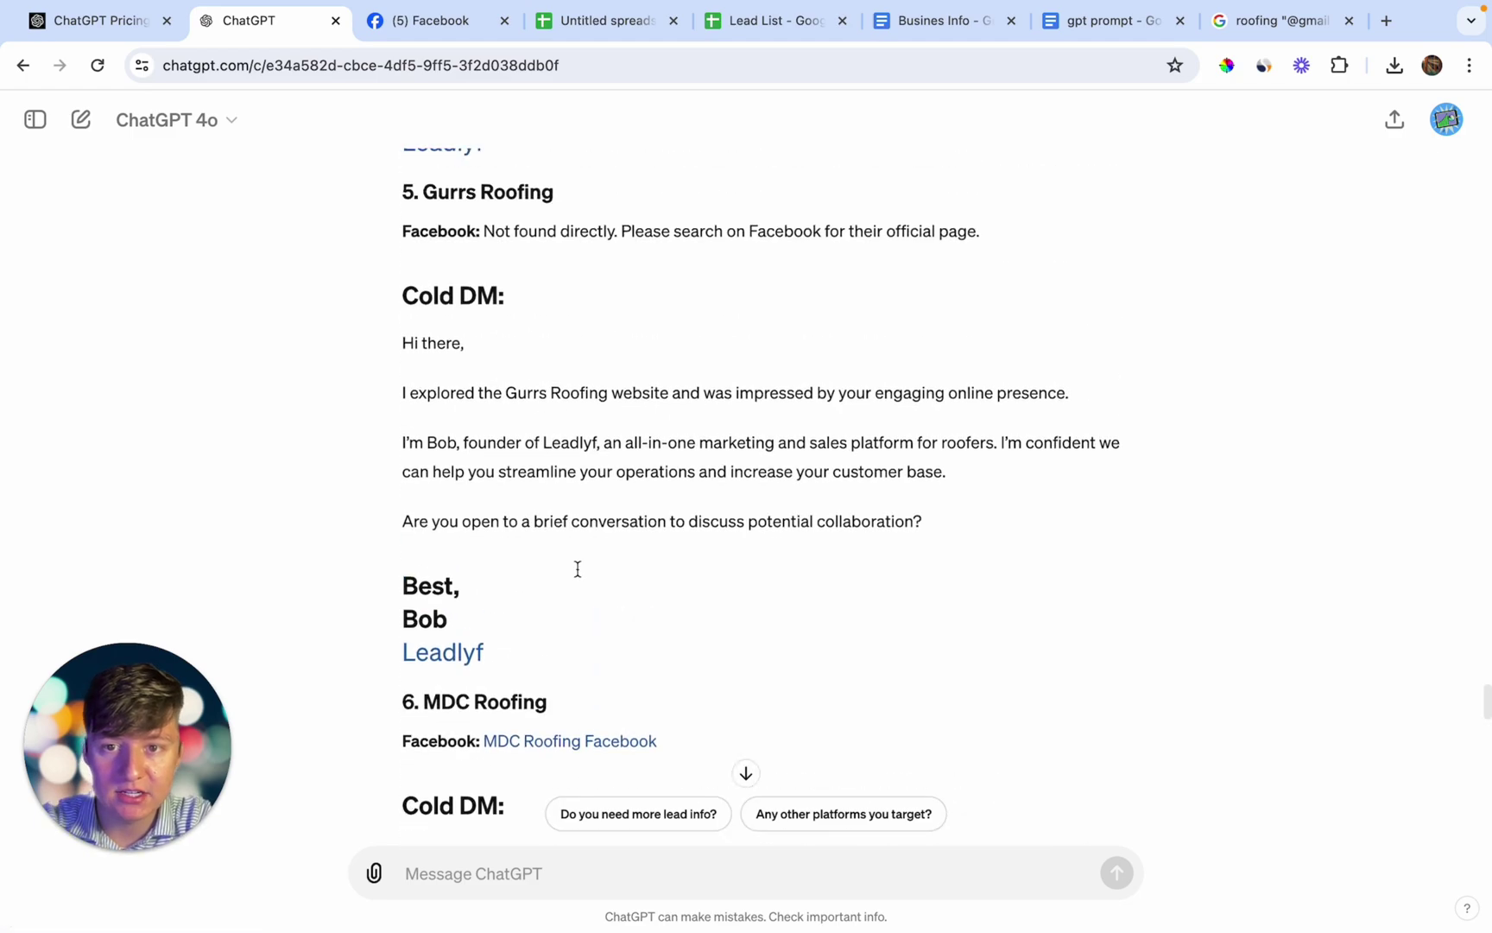
scroll(577, 570, "up", 9)
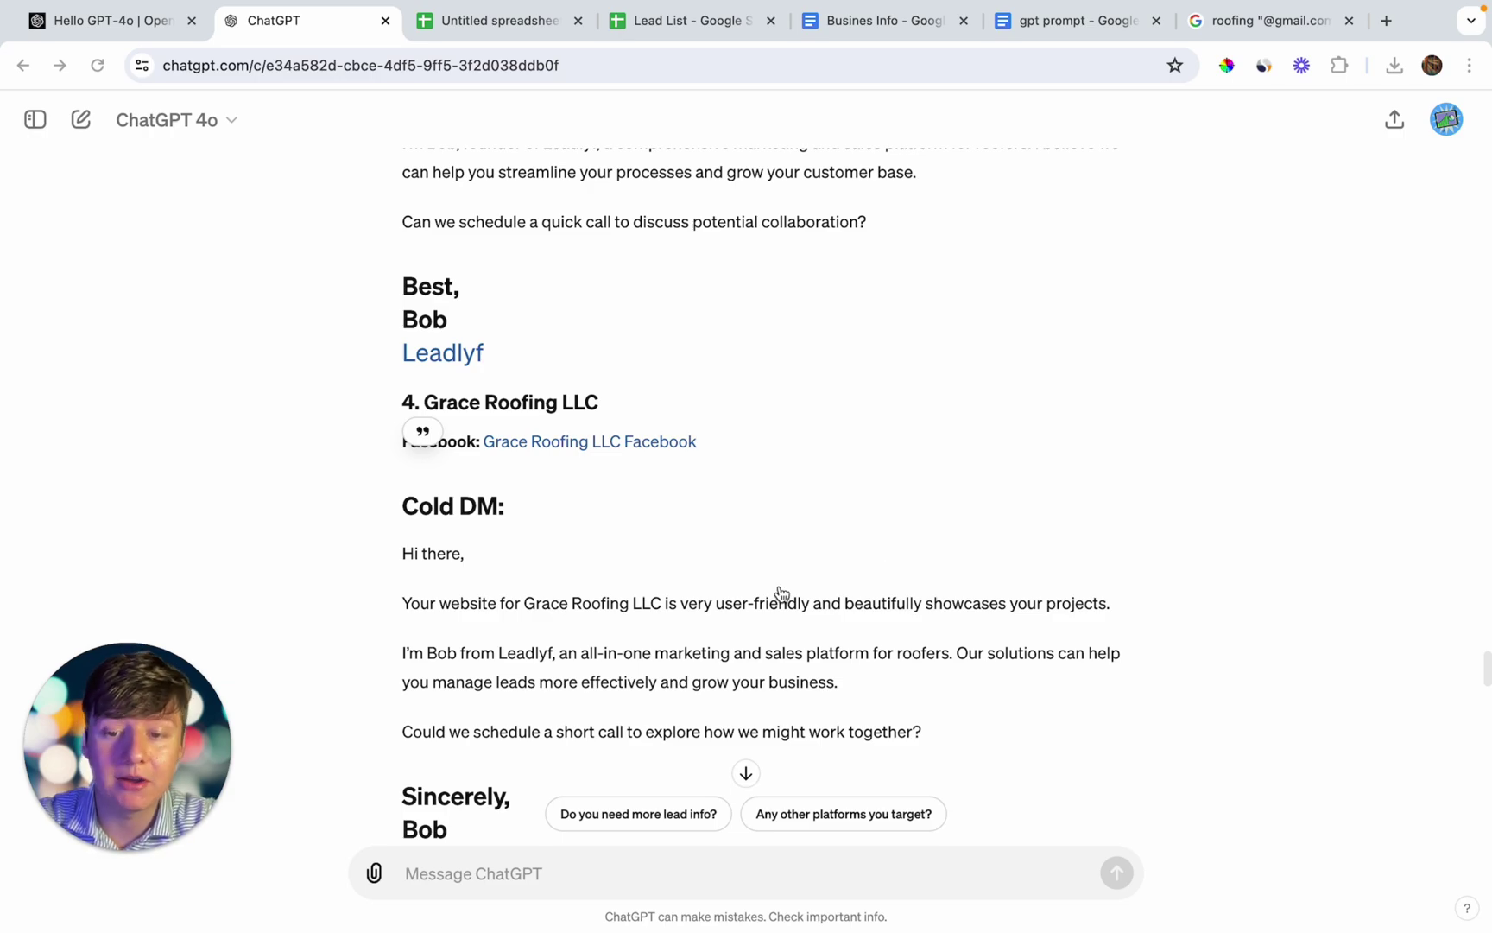
left_click(1276, 24)
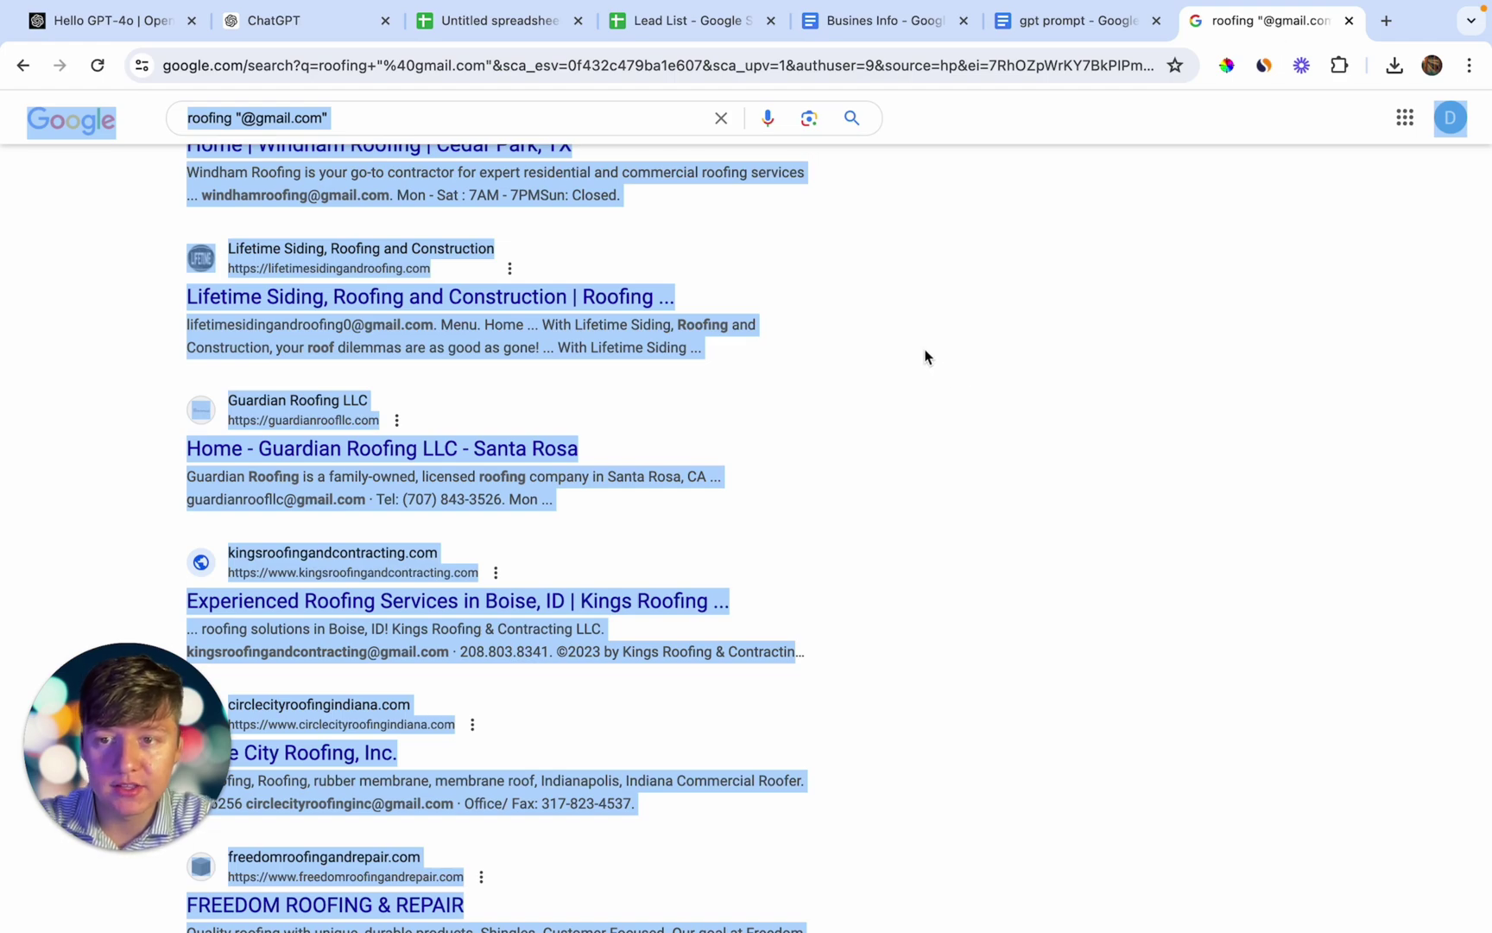
left_click(906, 300)
left_click(241, 117)
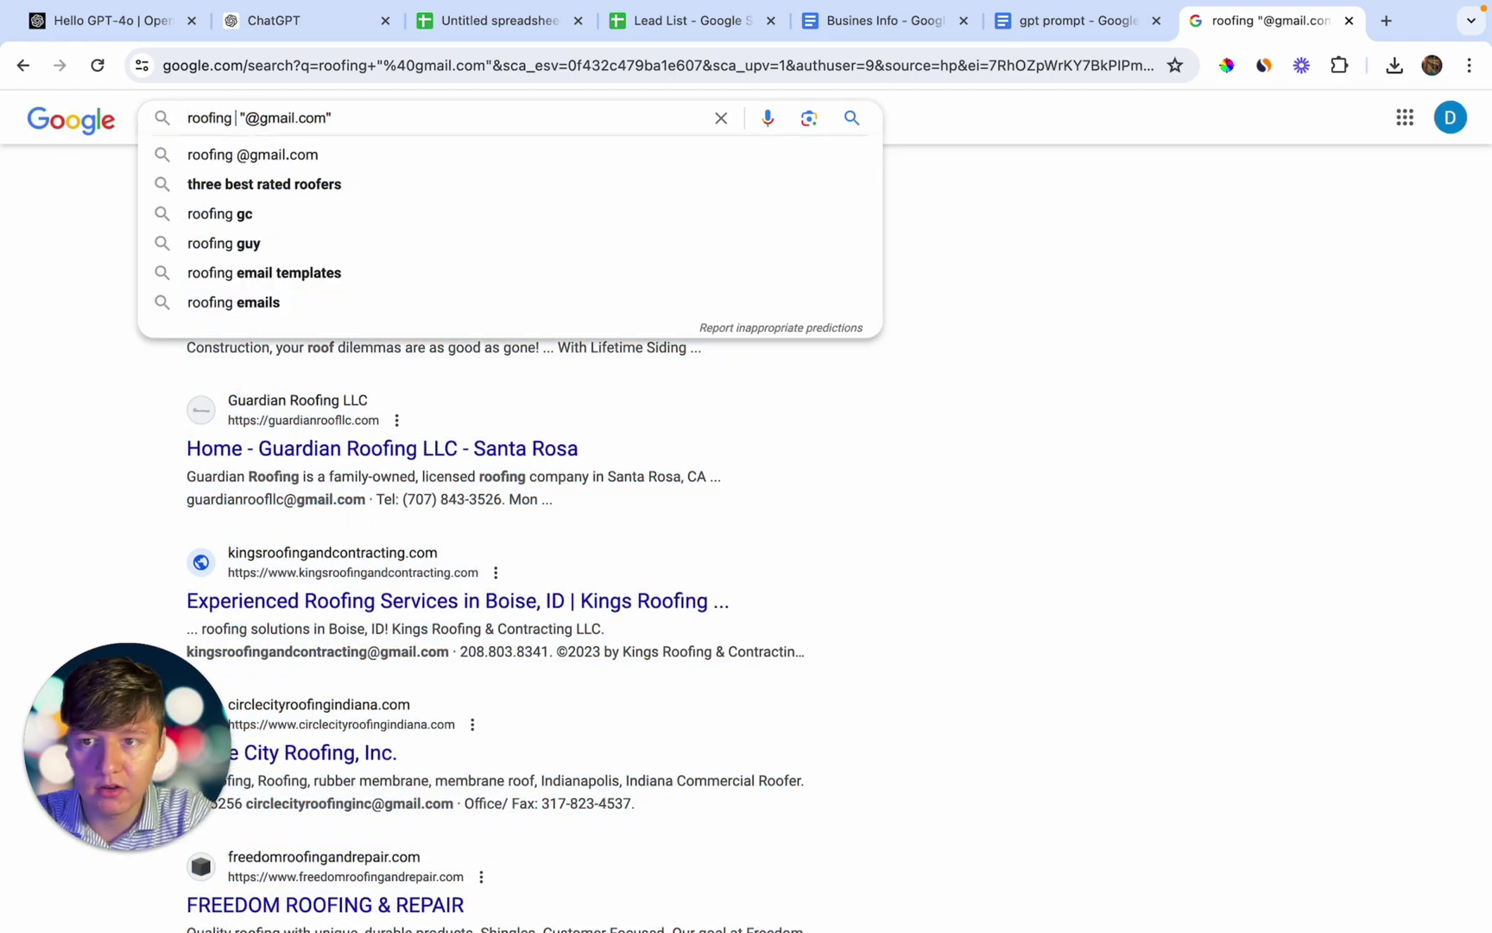
type("\"instagram\"")
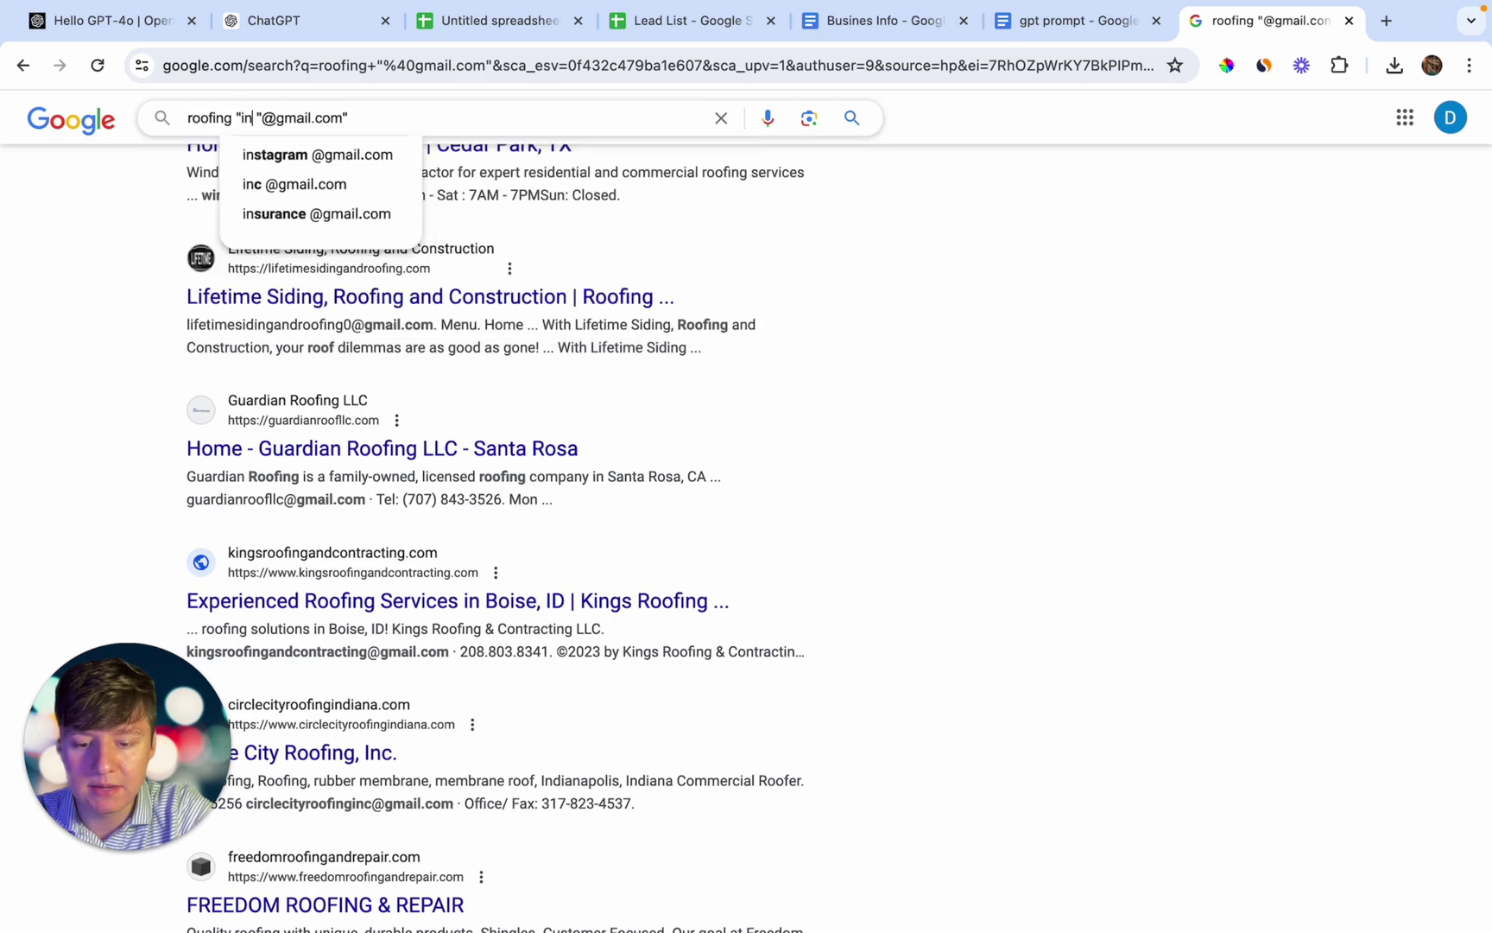
left_click(852, 118)
Scroll the Instagram roofing results, select all page text, and return to ChatGPT
scroll(892, 475, "down", 5)
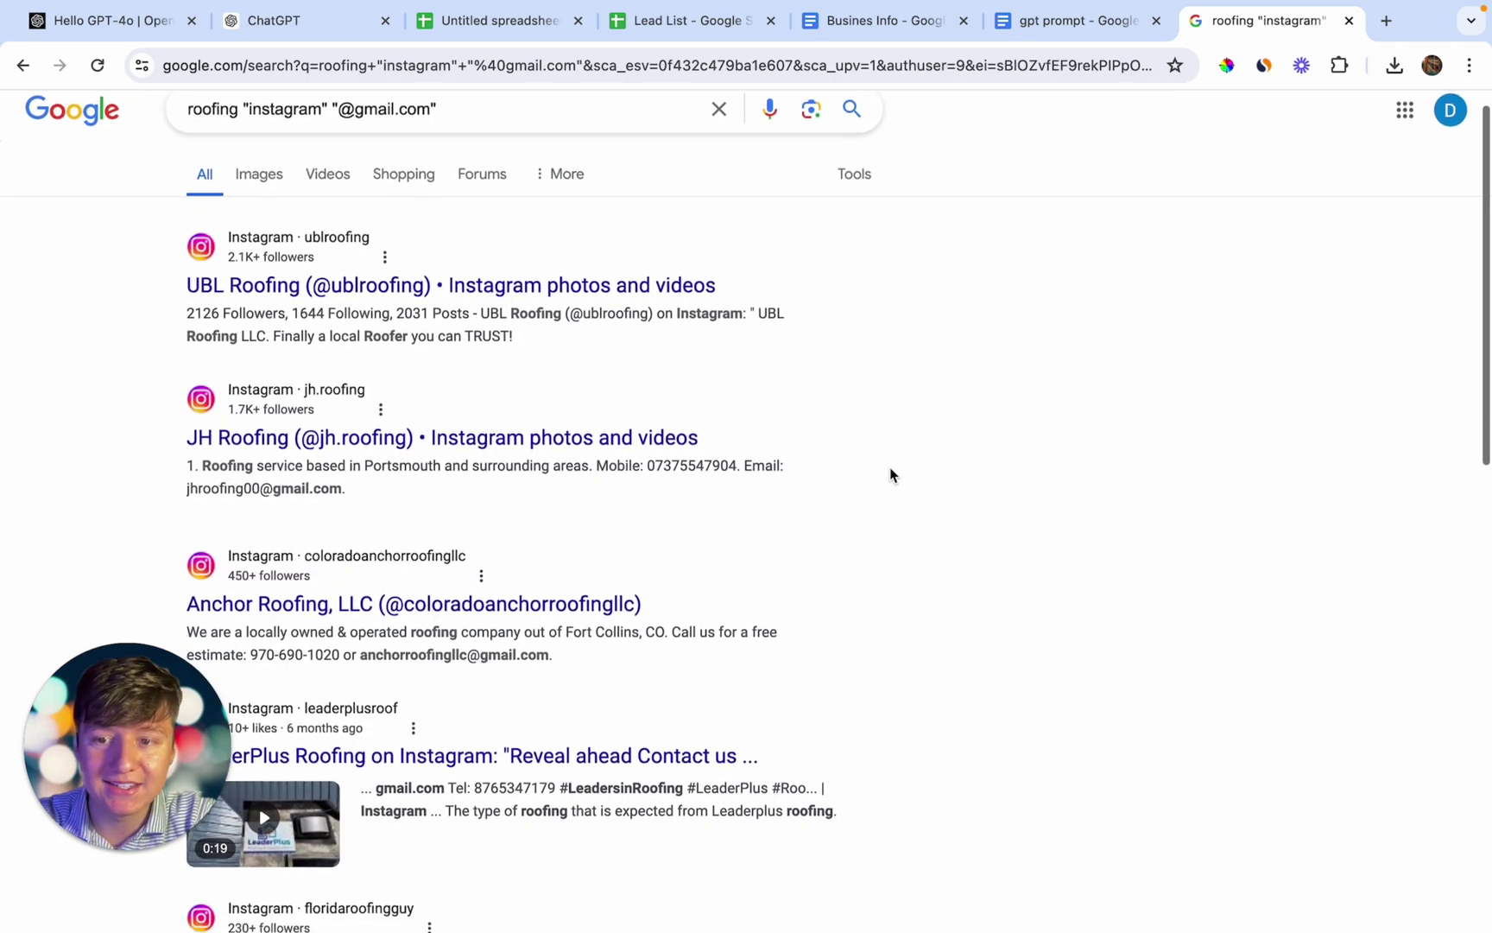
scroll(892, 475, "down", 3)
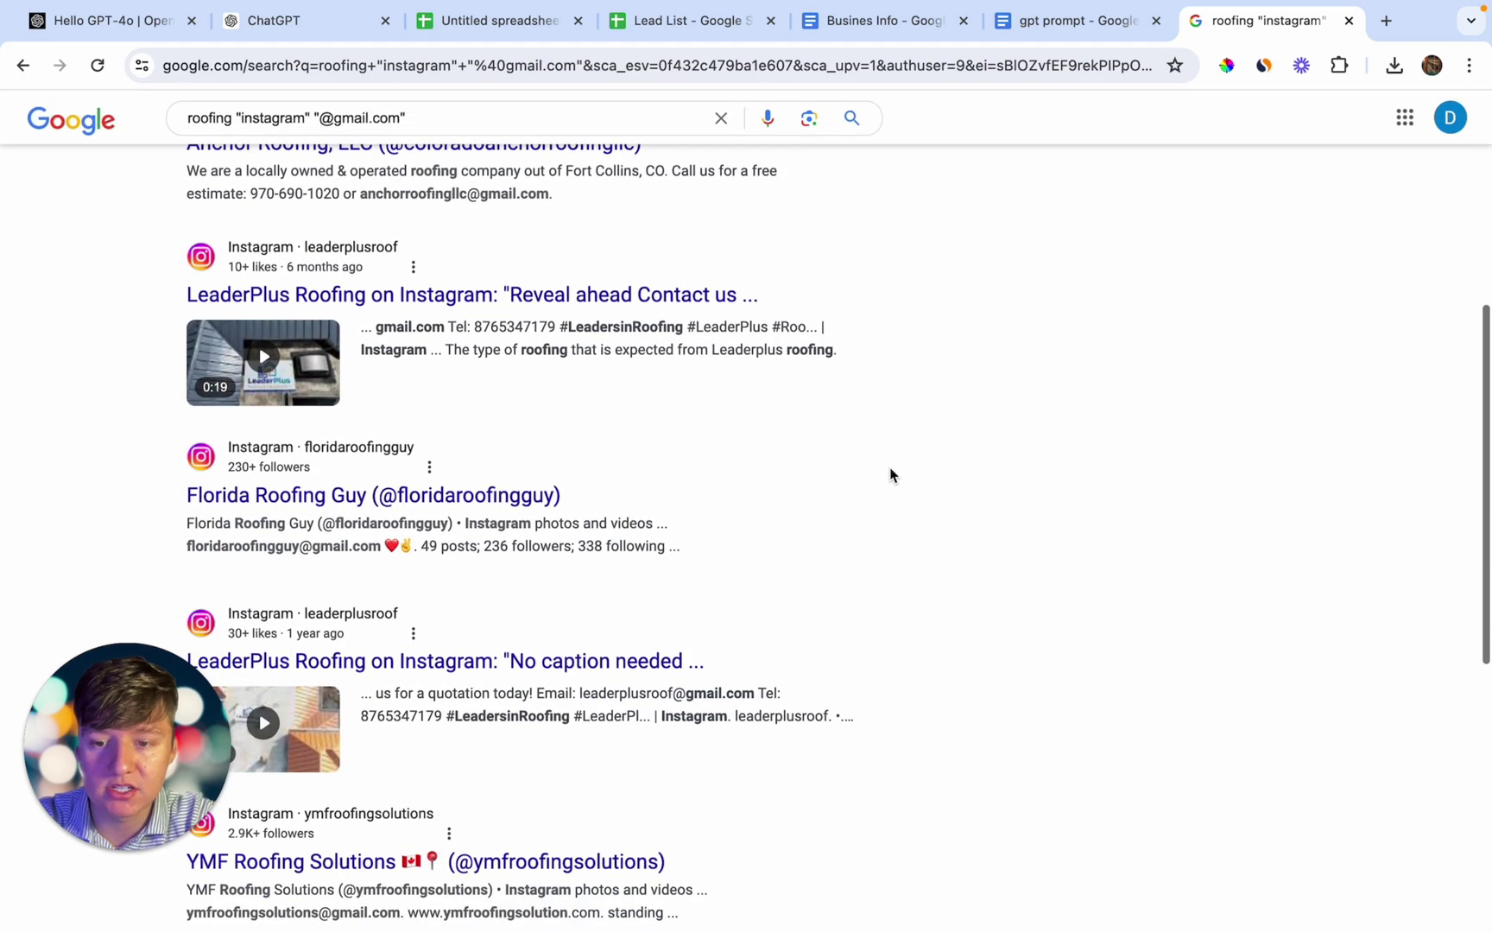
key("super+a")
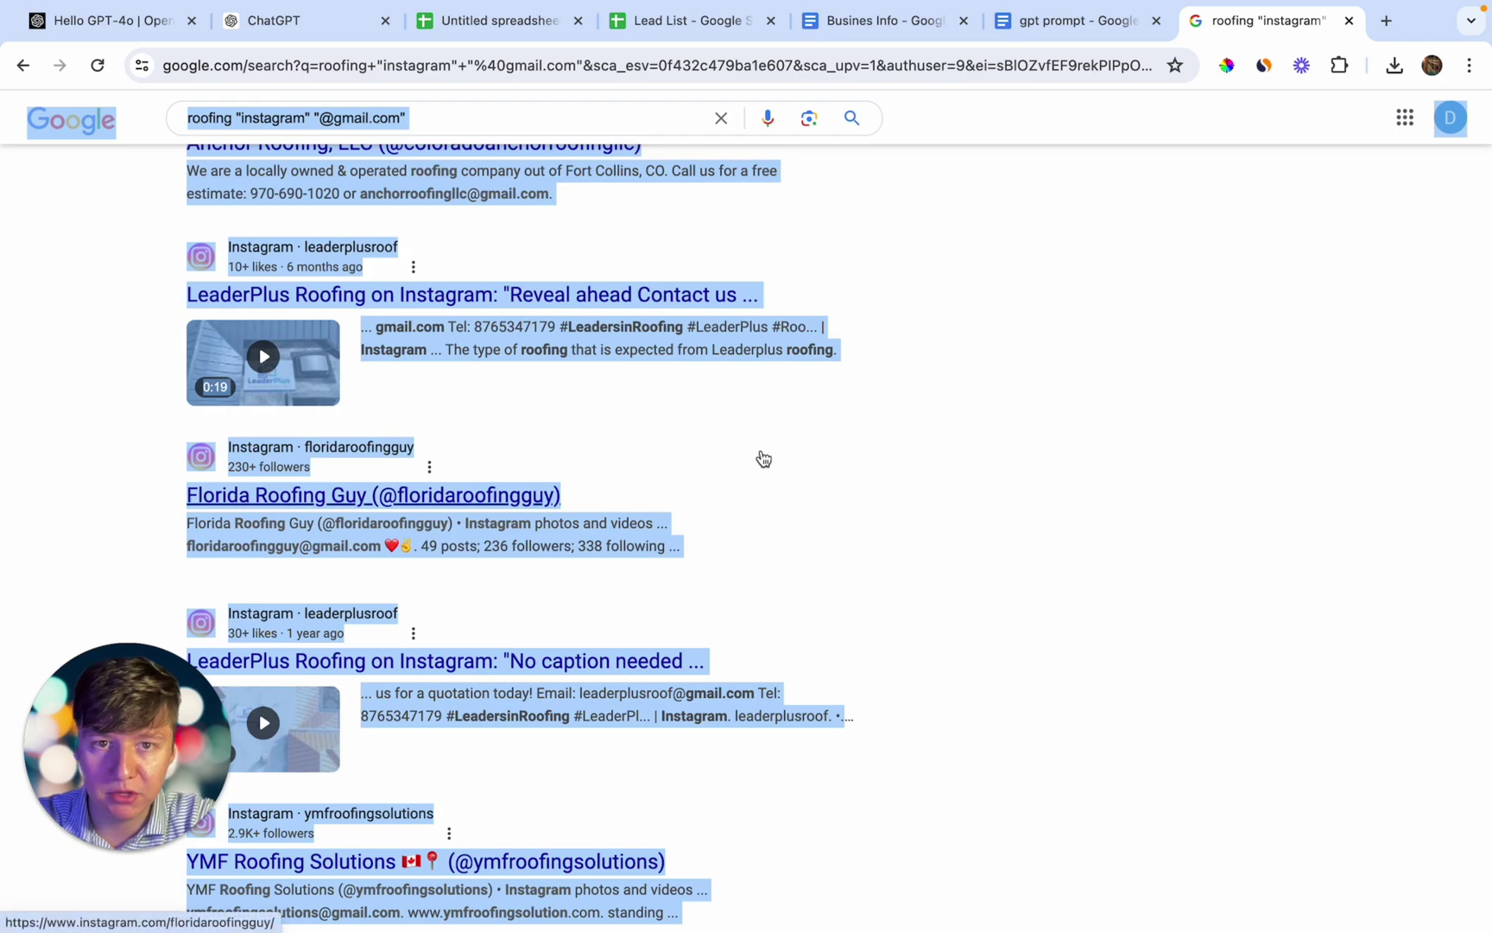
left_click(325, 33)
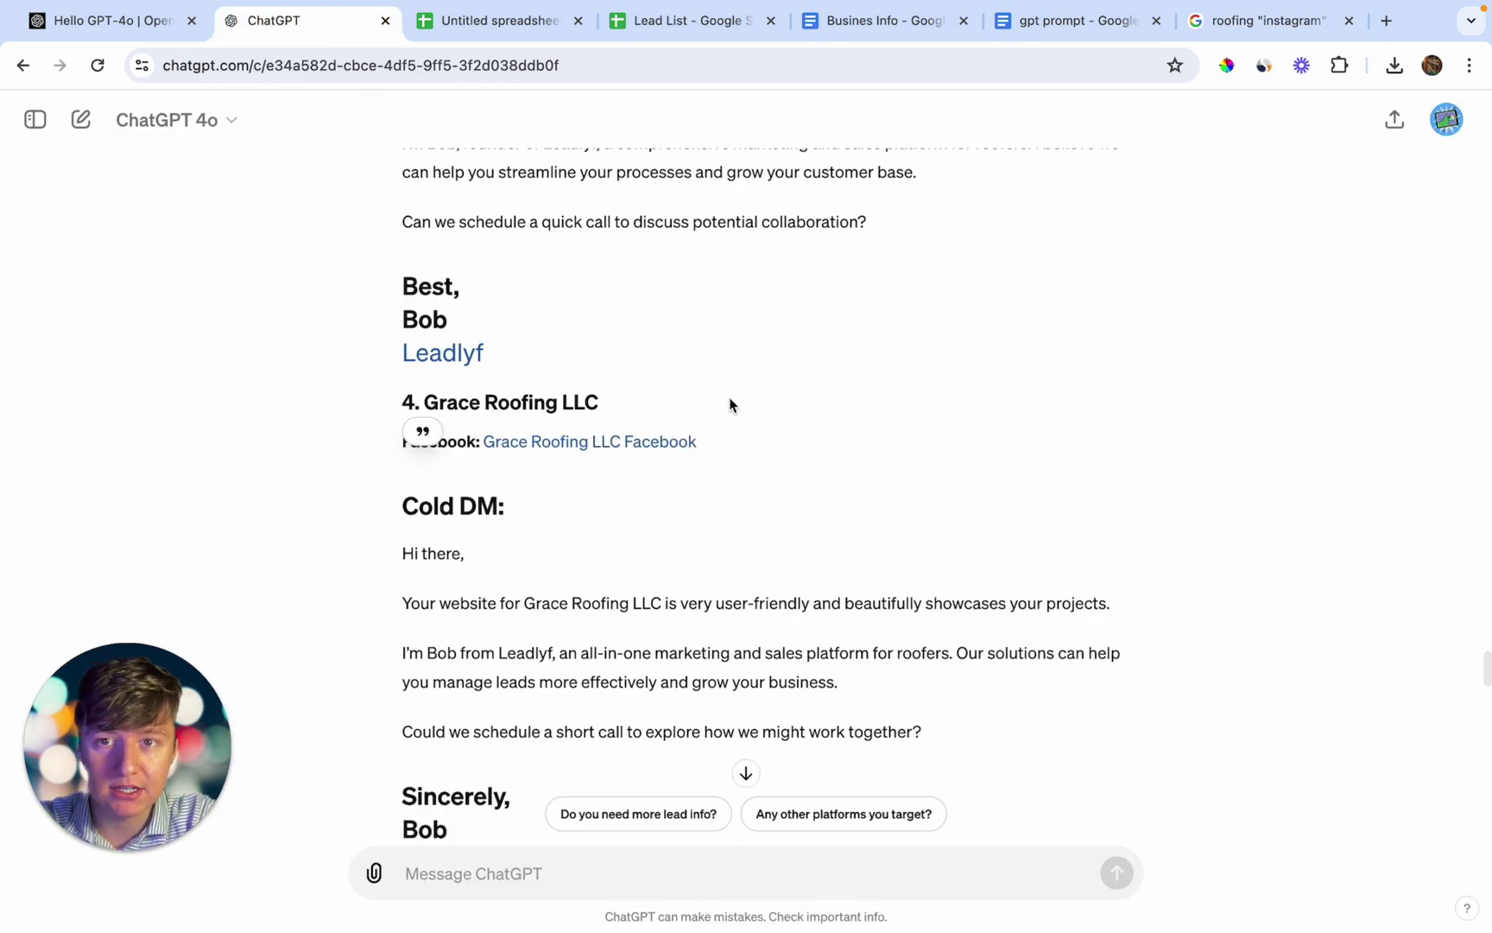
Look at the Lead List spreadsheet, then the gpt prompt document
left_click(649, 31)
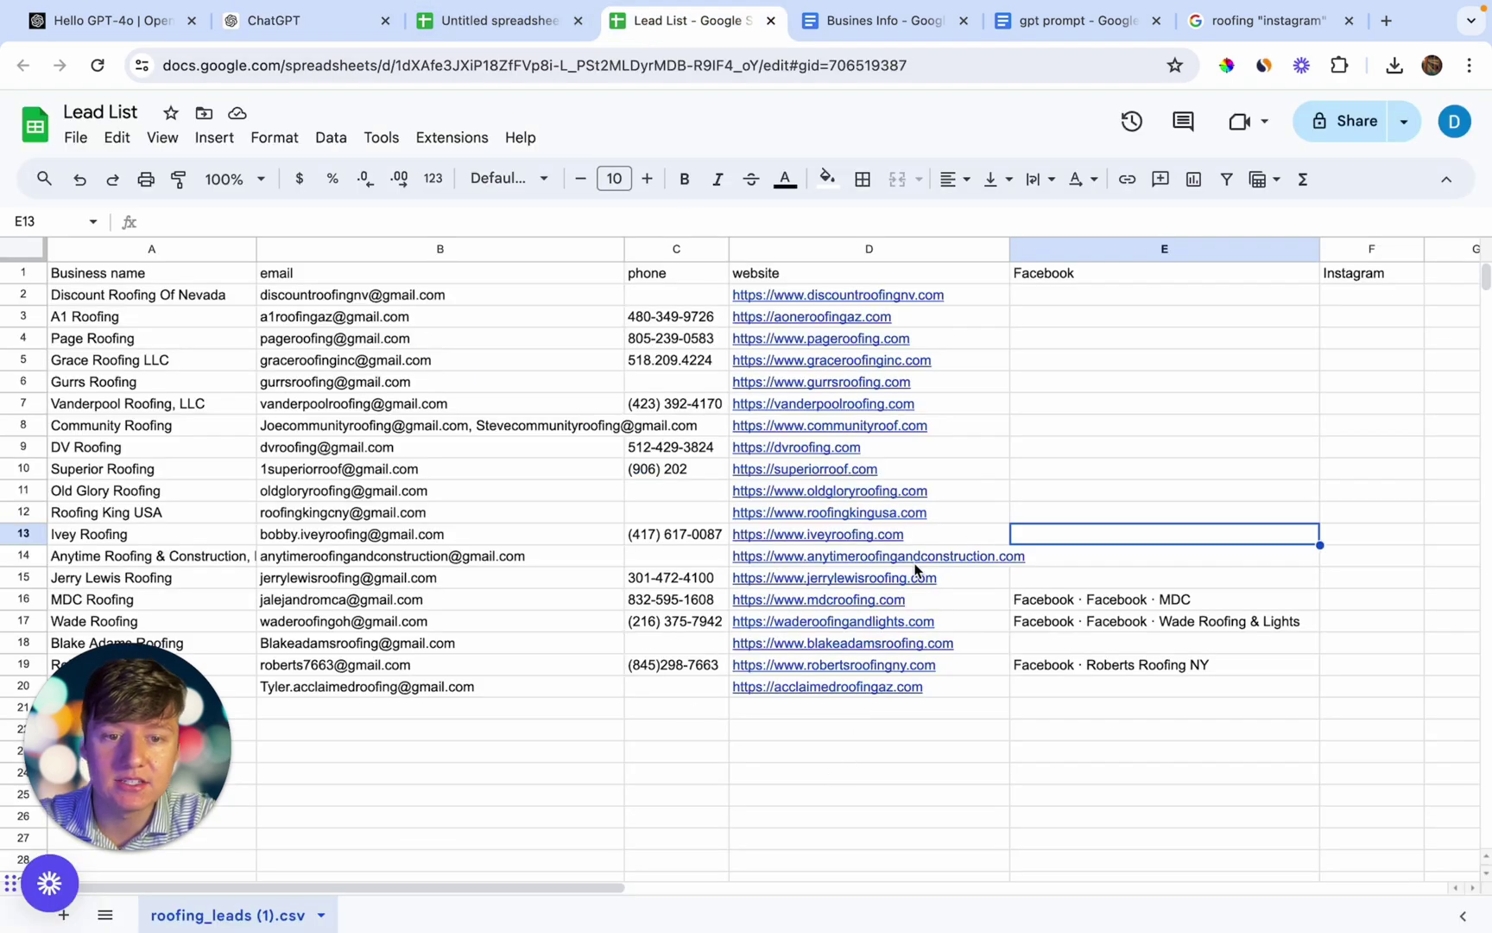
left_click(1029, 23)
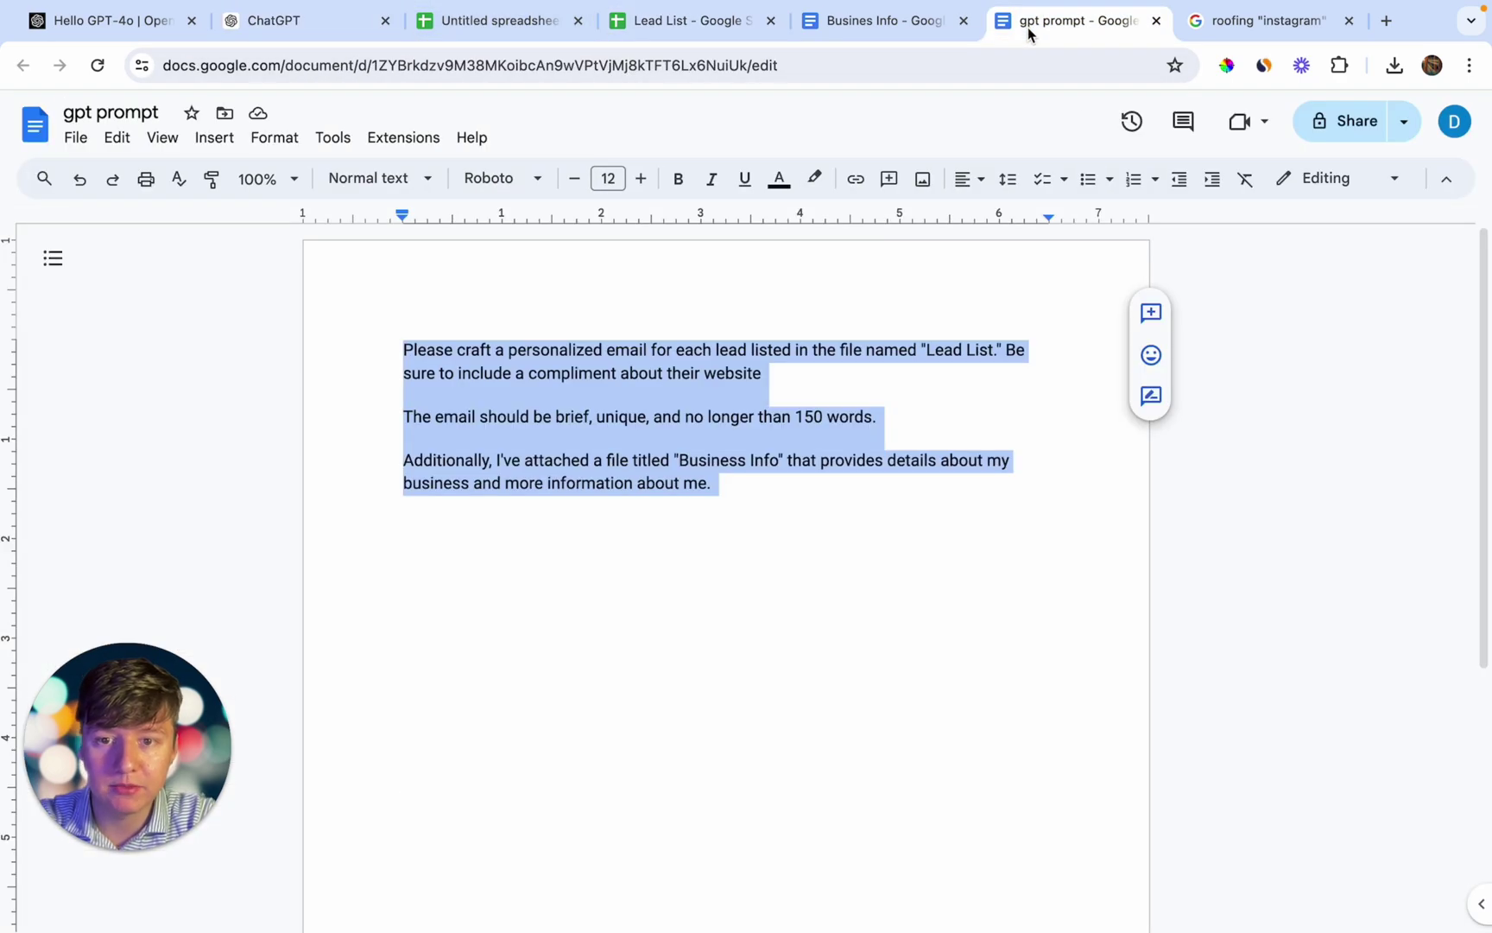